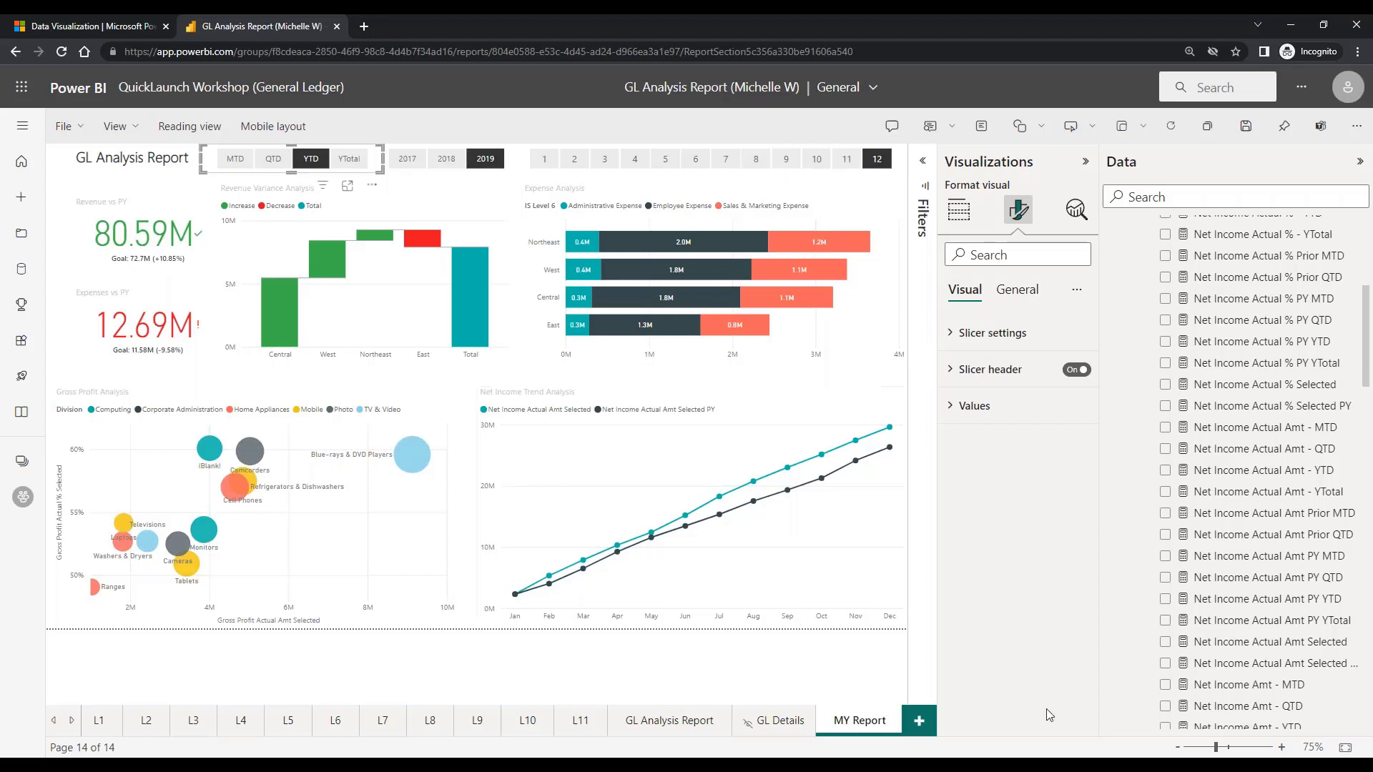
Step: Duplicate the MY Report page and rename the copy to 'MY Transactions'
{"action": "right_click", "coordinate": [850, 724]}
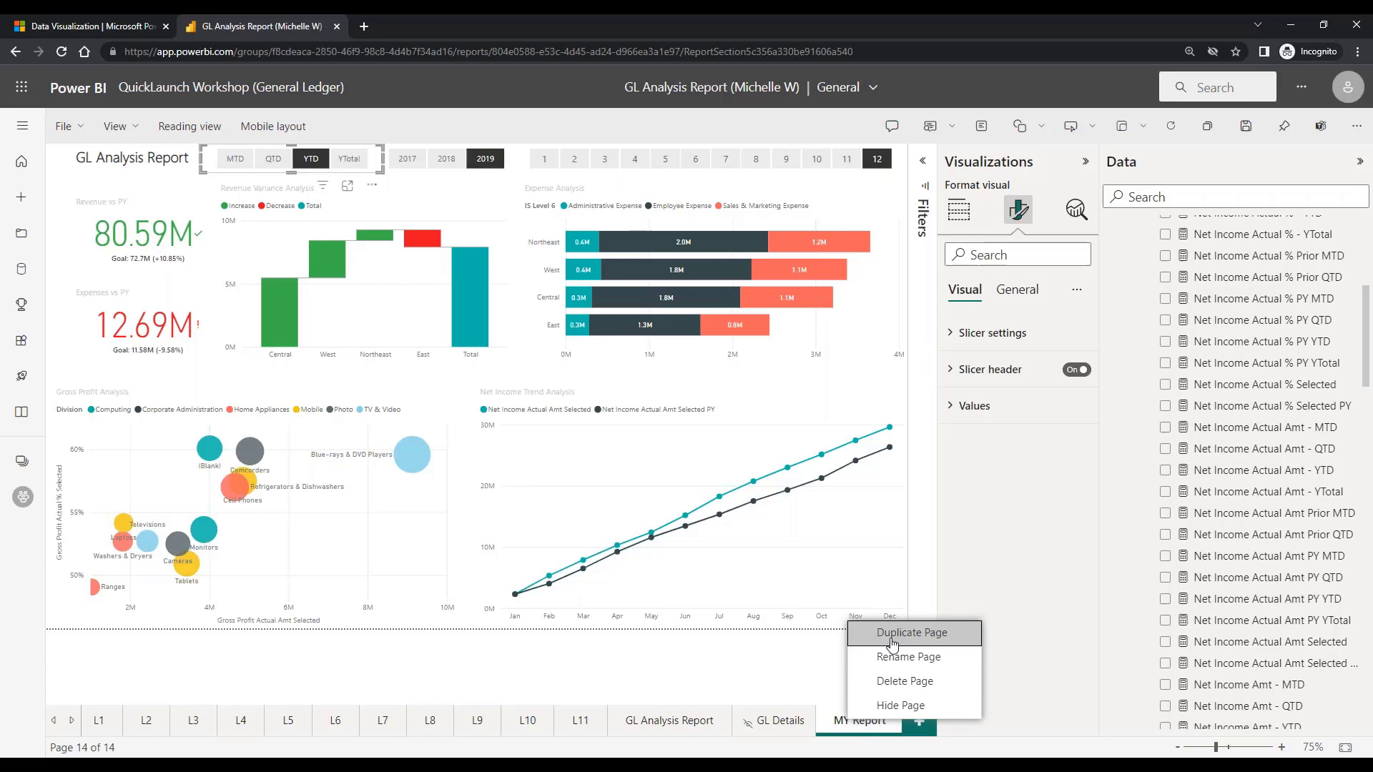
{"action": "key", "text": "Return"}
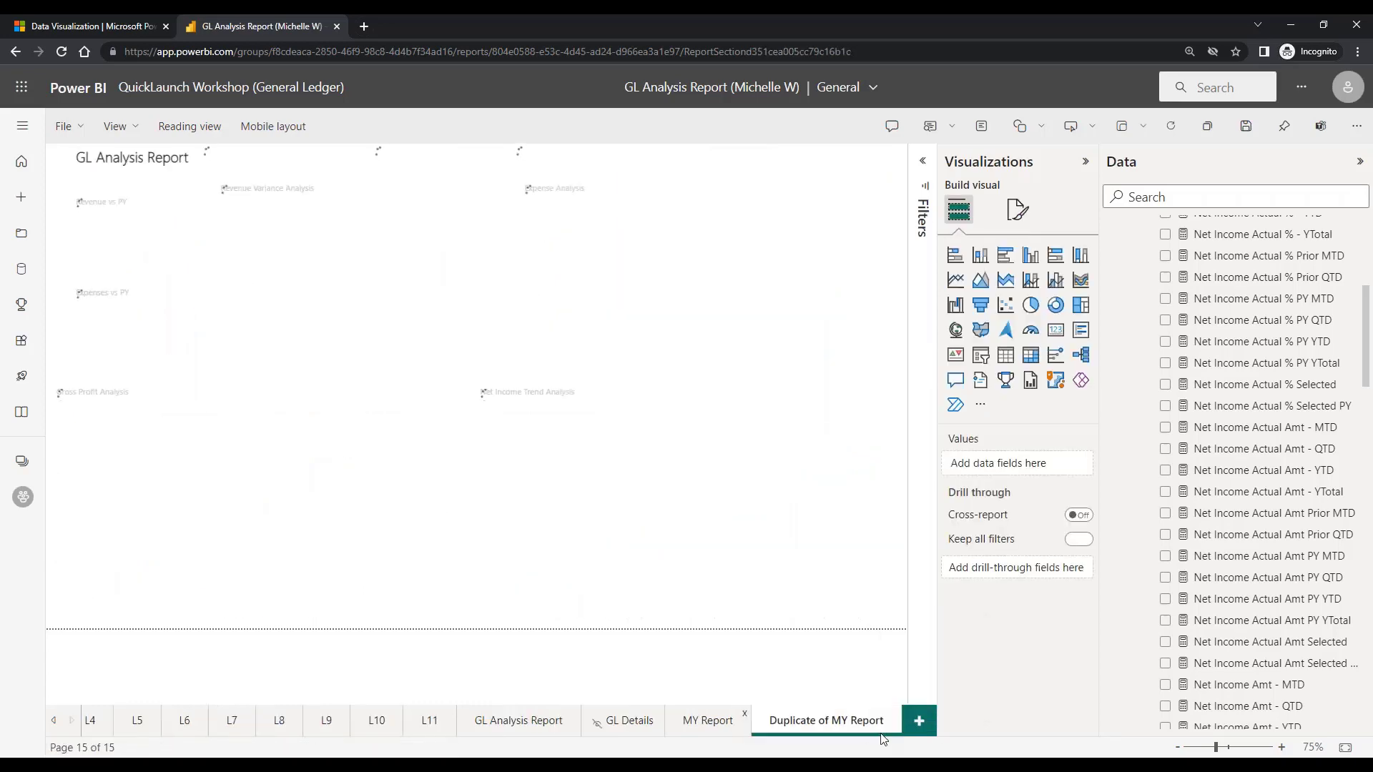
{"action": "right_click", "coordinate": [832, 723]}
{"action": "left_click", "coordinate": [890, 654]}
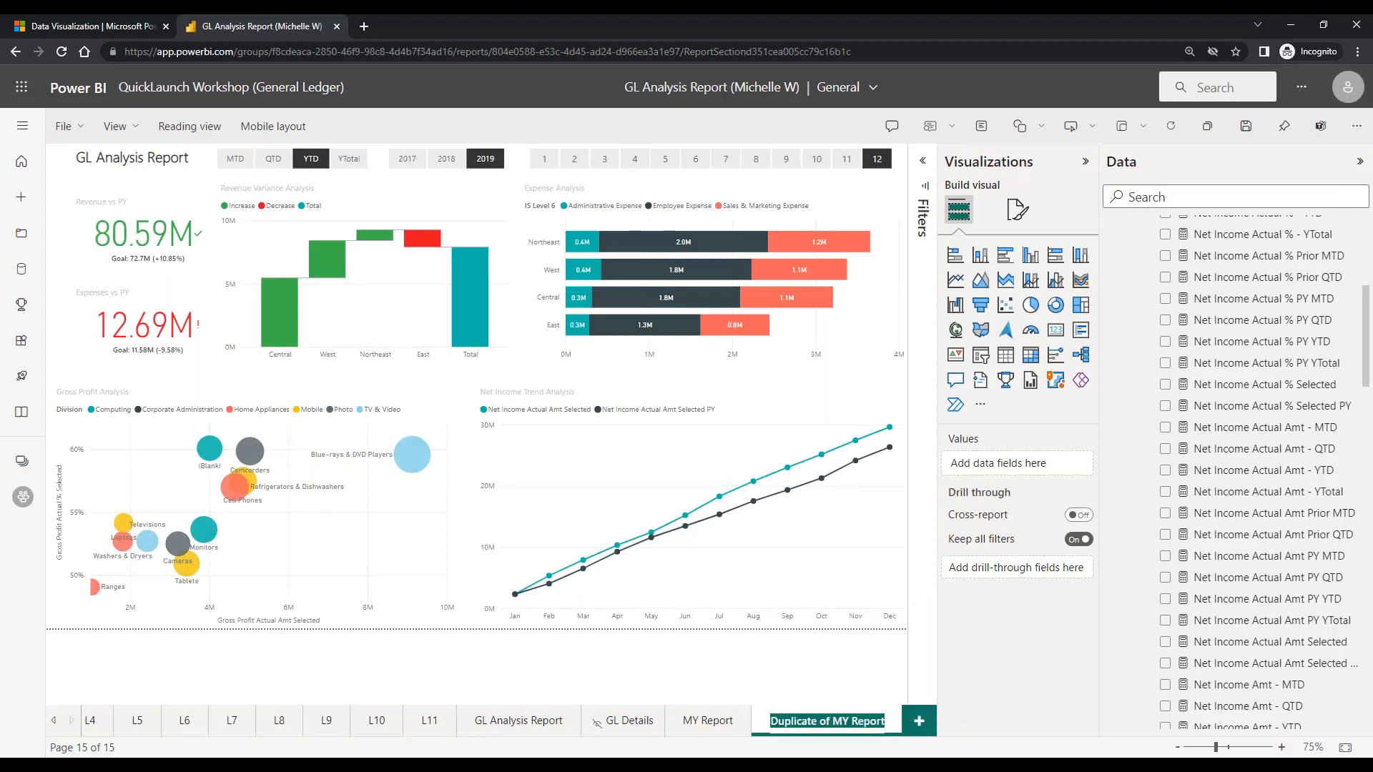
{"action": "type", "text": "MY"}
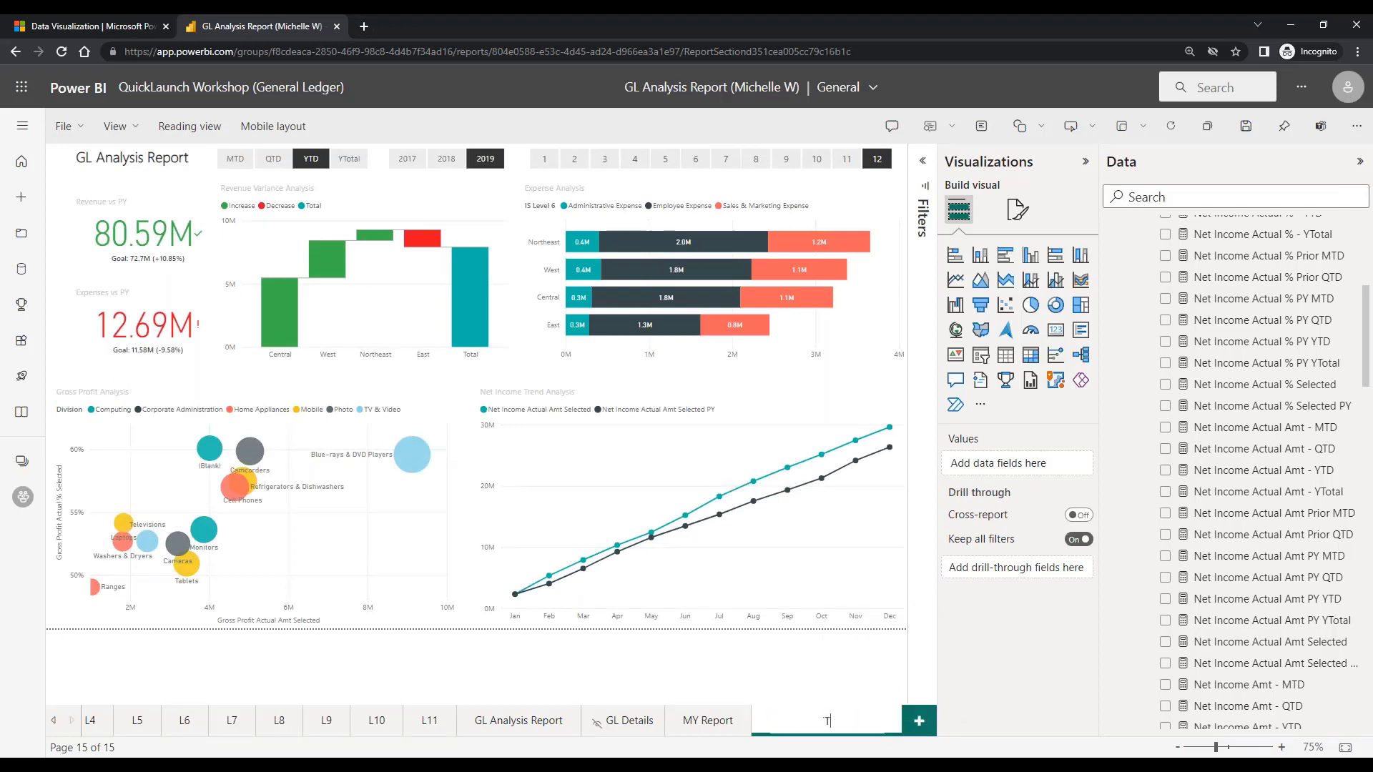
{"action": "type", "text": " Transactions"}
{"action": "left_click", "coordinate": [735, 688]}
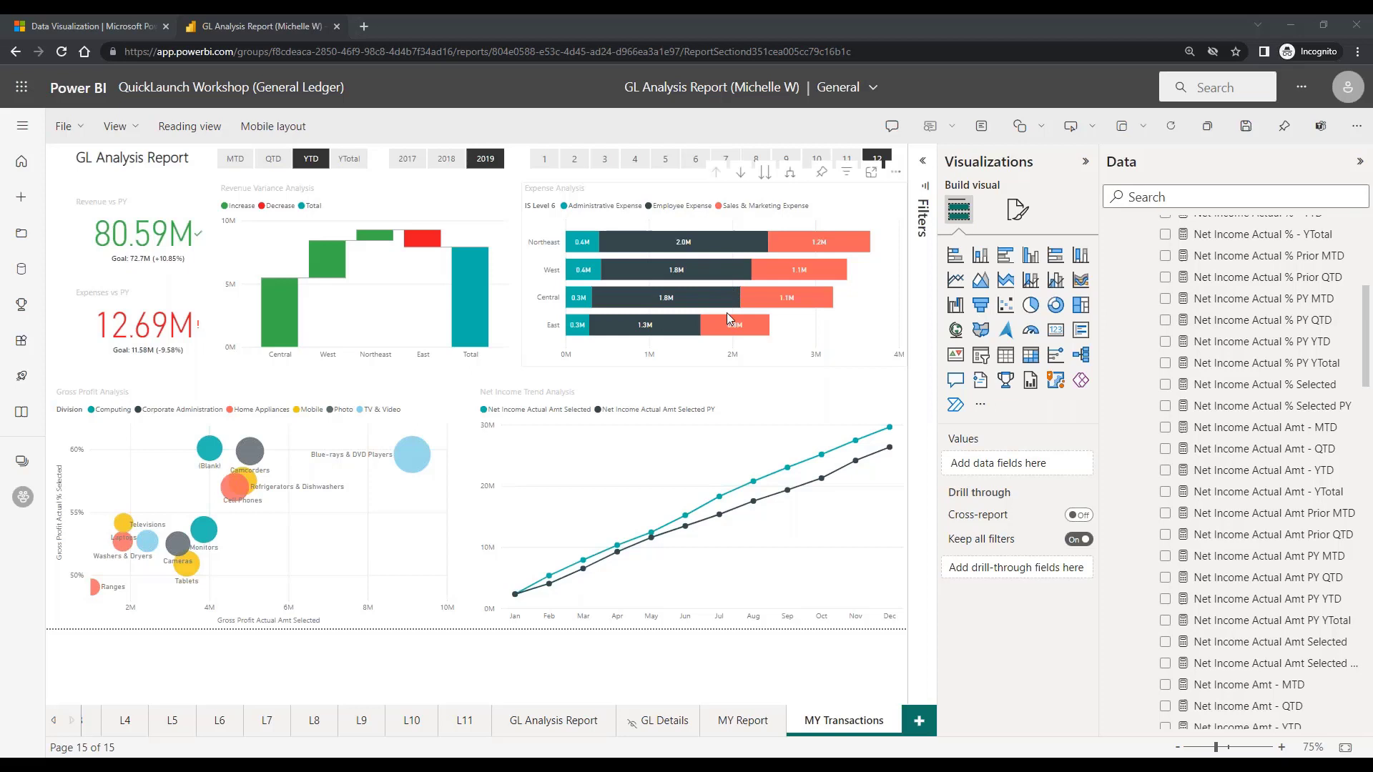
Step: Delete the Revenue and Expenses cards plus the Gross Profit, Revenue Variance and Net Income Trend charts
{"action": "left_click", "coordinate": [90, 262]}
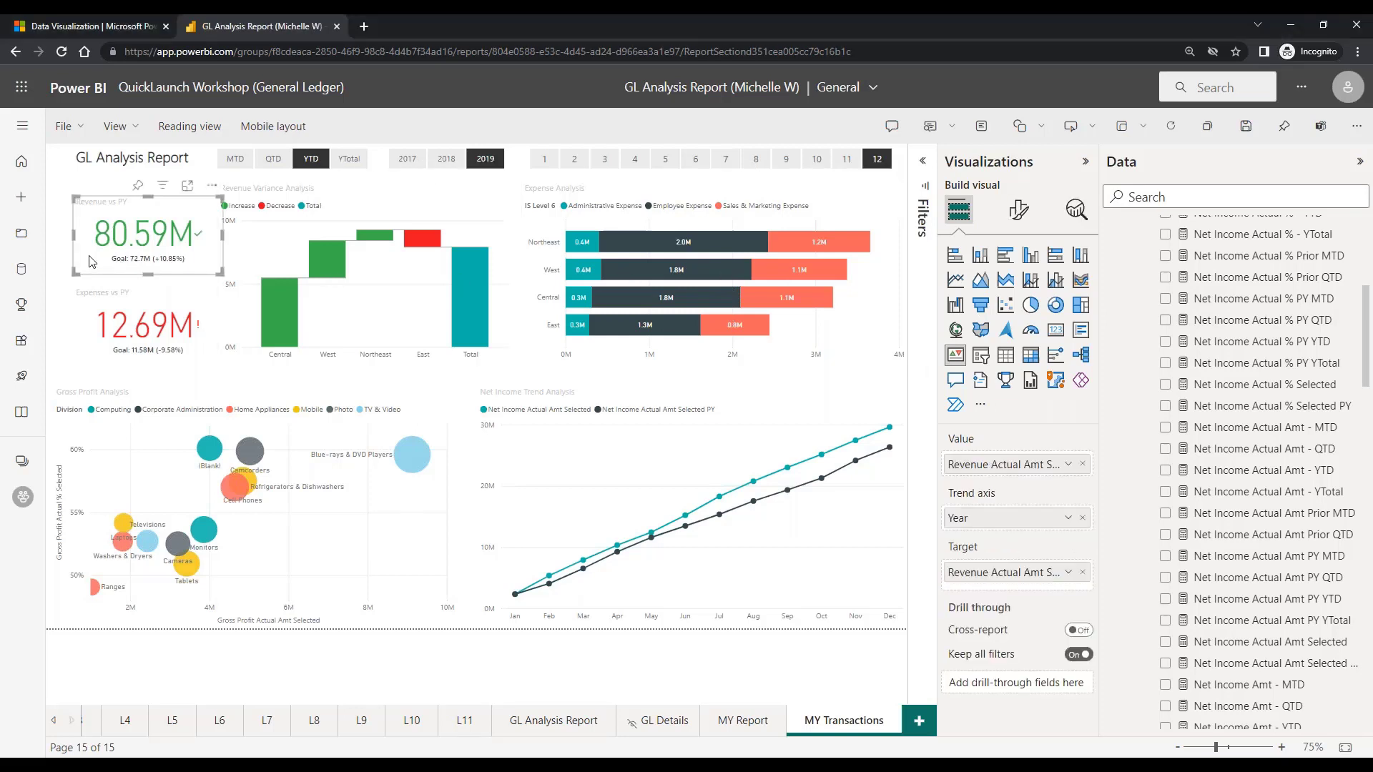
{"action": "key", "text": "Delete"}
{"action": "left_click", "coordinate": [91, 321]}
{"action": "key", "text": "Delete"}
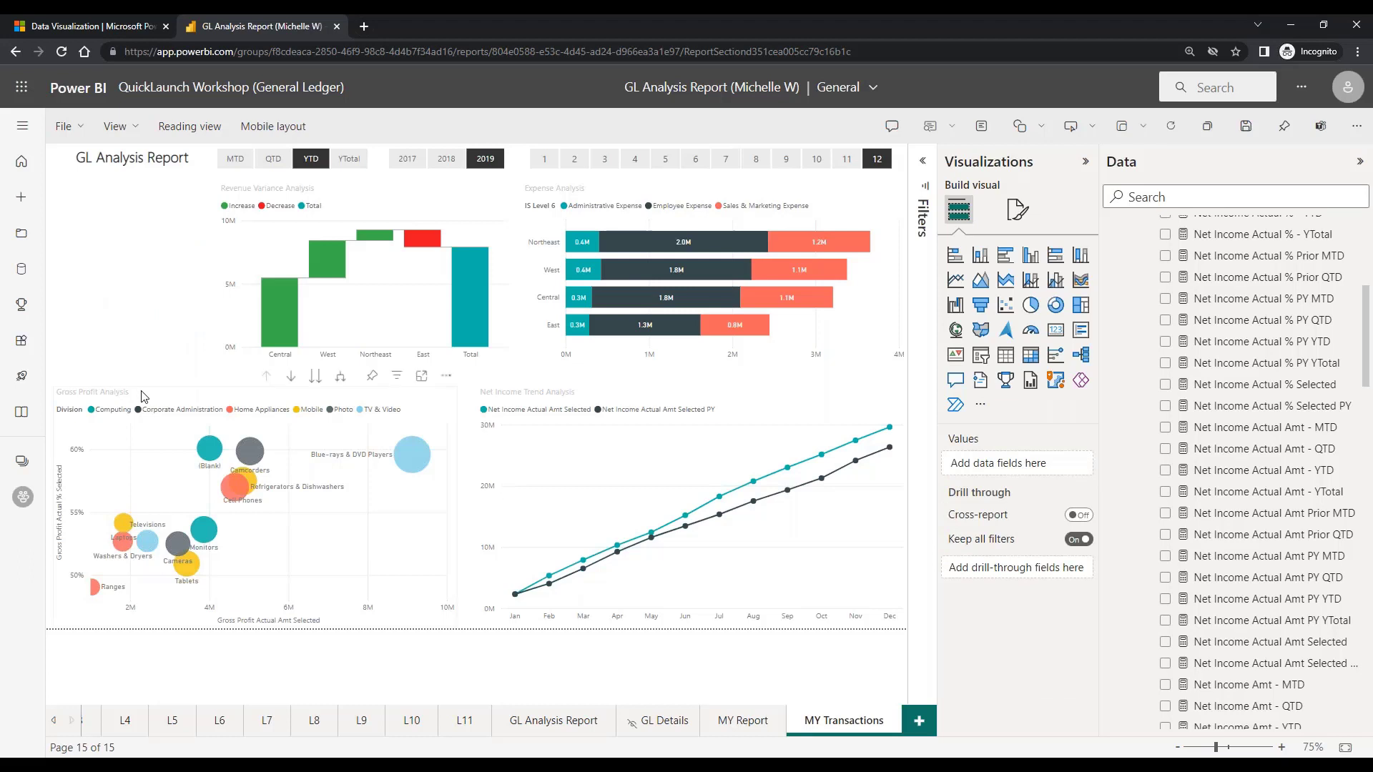
{"action": "left_click", "coordinate": [143, 396]}
{"action": "key", "text": "Delete"}
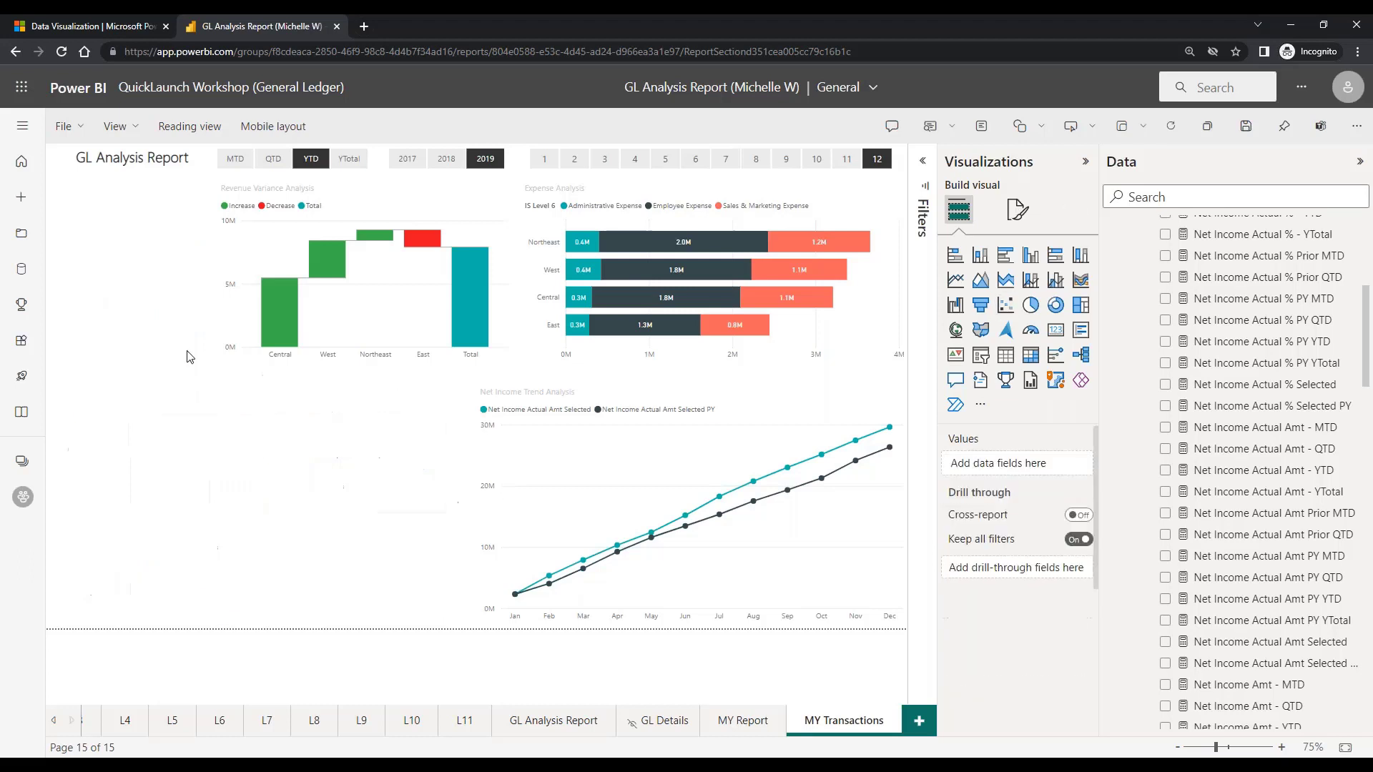
{"action": "left_click", "coordinate": [375, 211]}
{"action": "key", "text": "Delete"}
{"action": "left_click", "coordinate": [525, 417]}
{"action": "key", "text": "Delete"}
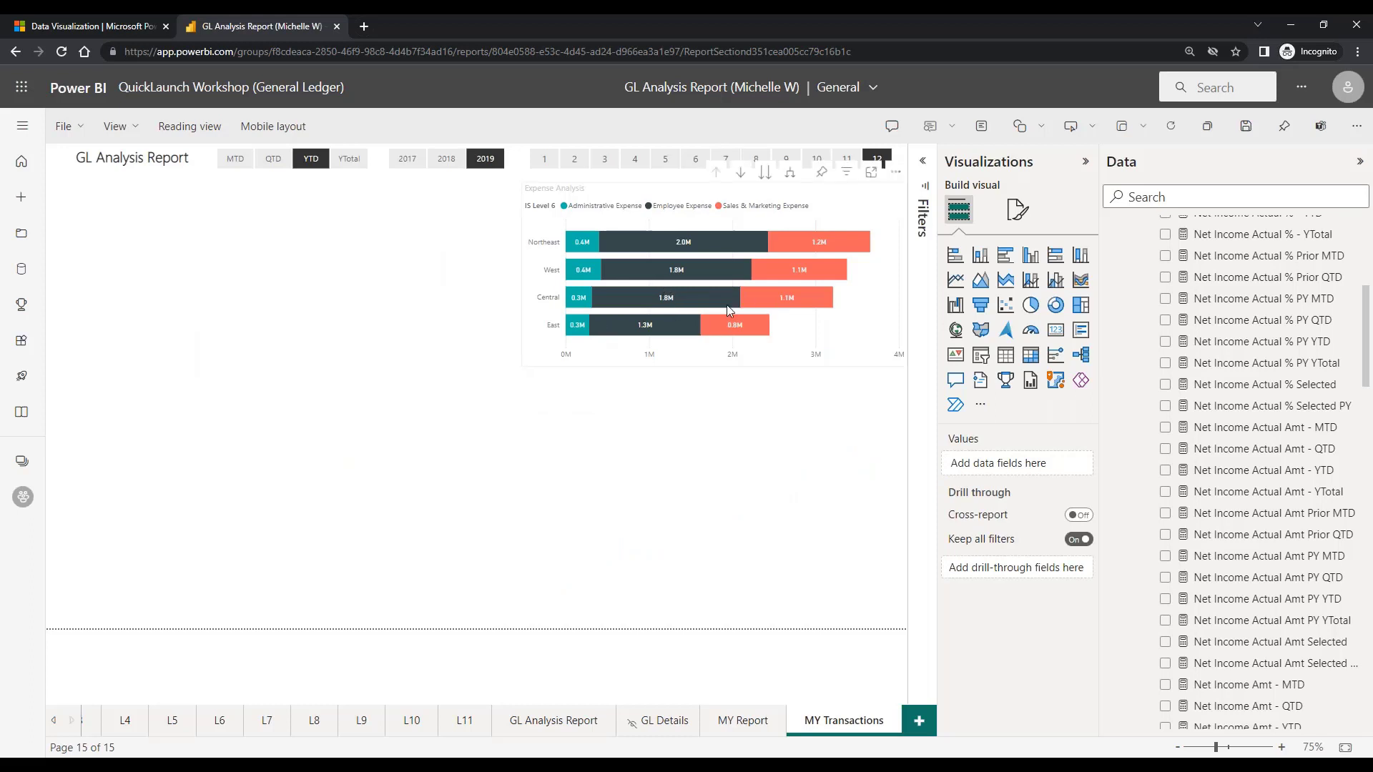
Step: Stretch the Expense Analysis chart across the whole canvas and convert it into a table
{"action": "left_click", "coordinate": [838, 339]}
{"action": "left_click_drag", "start_coordinate": [522, 366], "coordinate": [318, 468]}
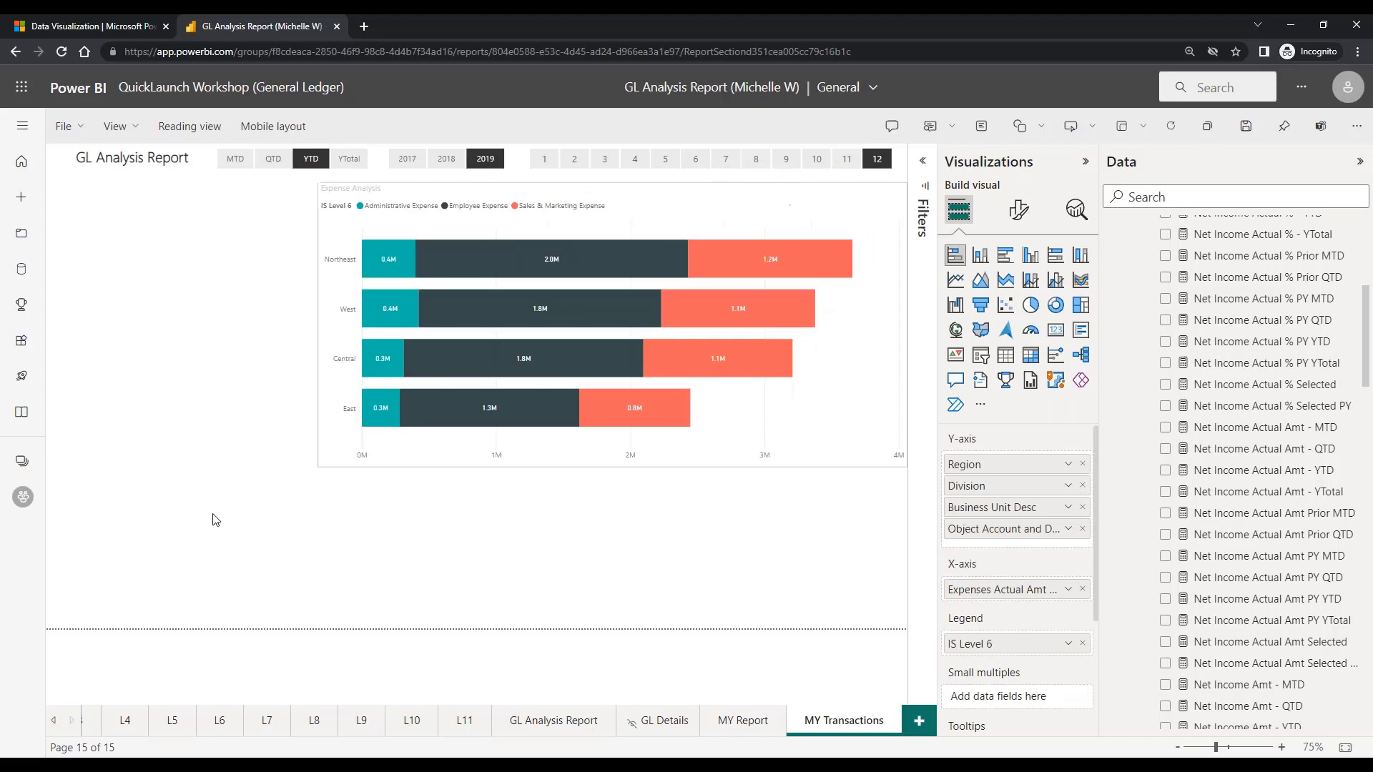
{"action": "left_click_drag", "start_coordinate": [212, 520], "coordinate": [50, 619]}
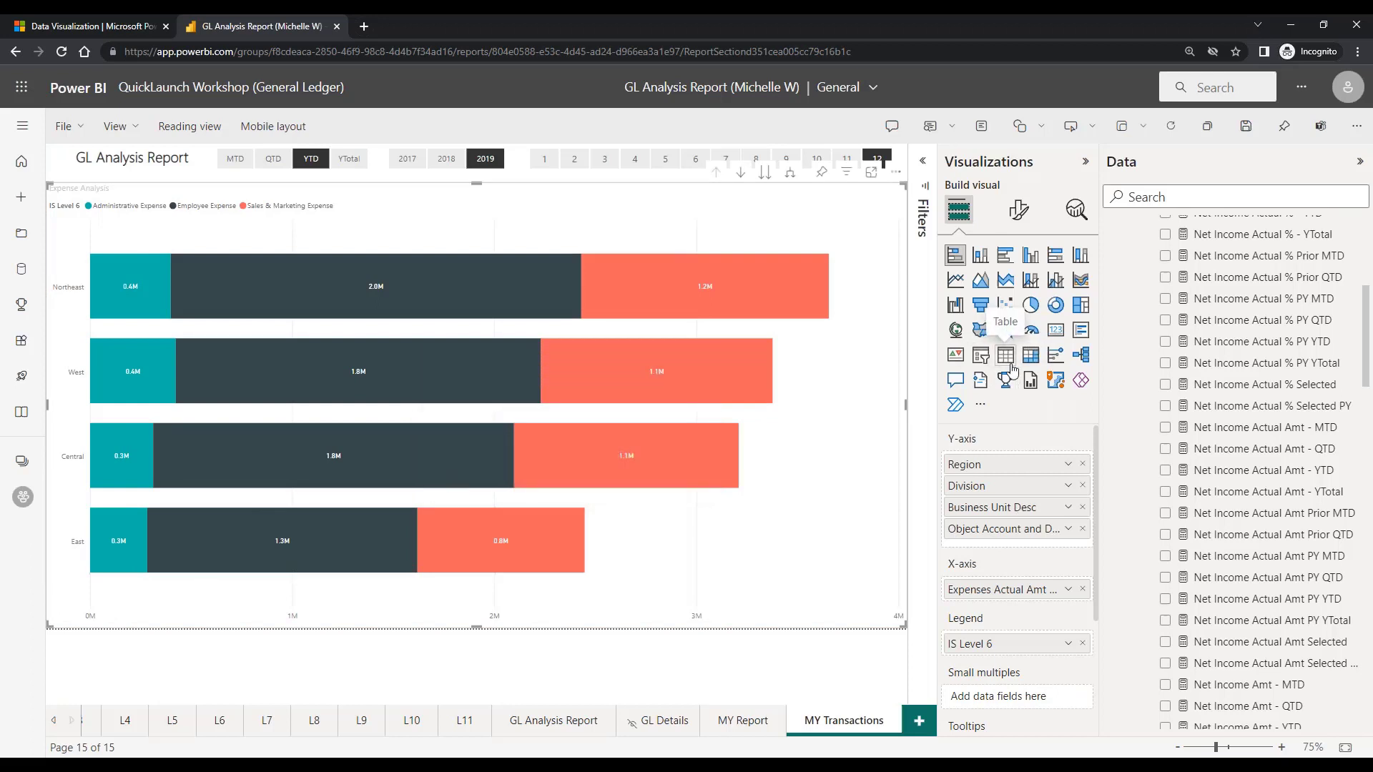
{"action": "left_click", "coordinate": [1006, 356]}
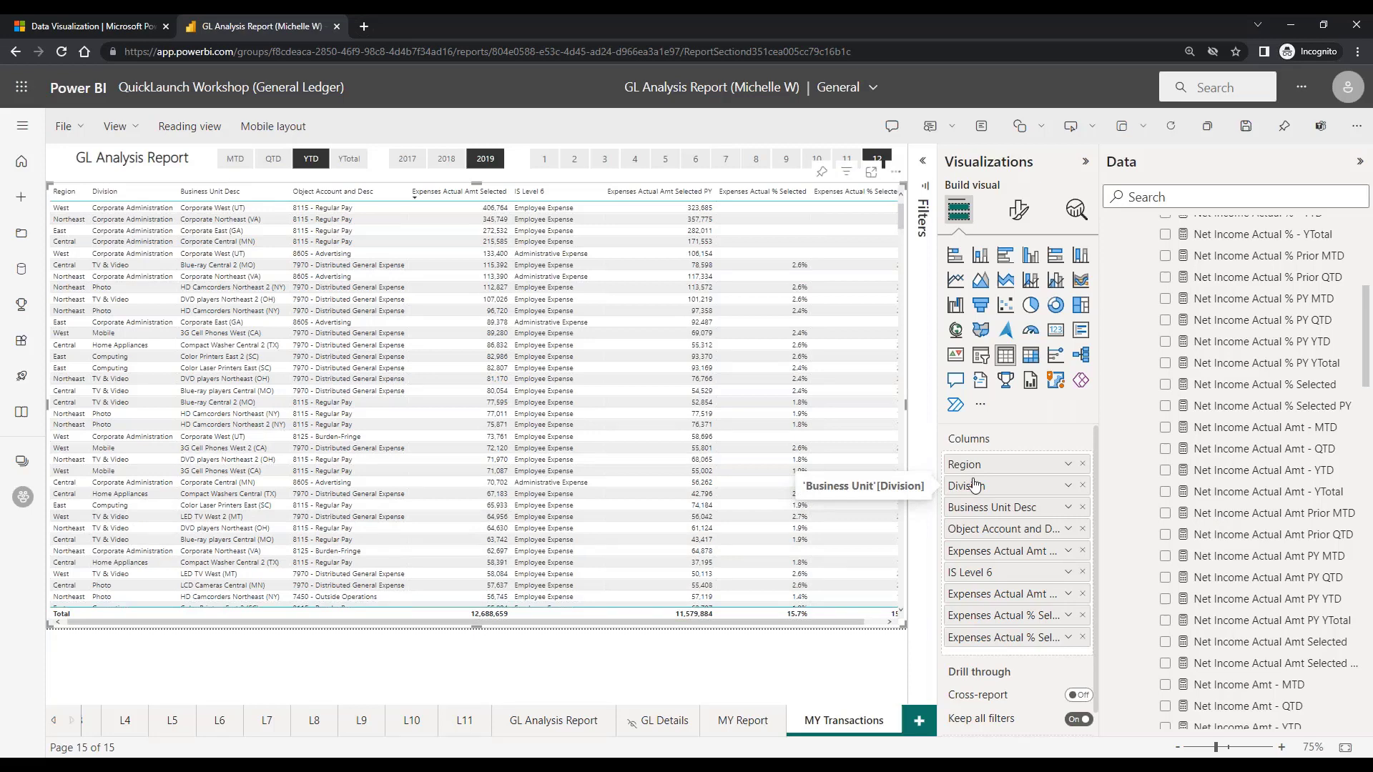
Step: Remove Region, Division, IS Level 6 and the four Expenses amount and percentage columns
{"action": "left_click", "coordinate": [1082, 466]}
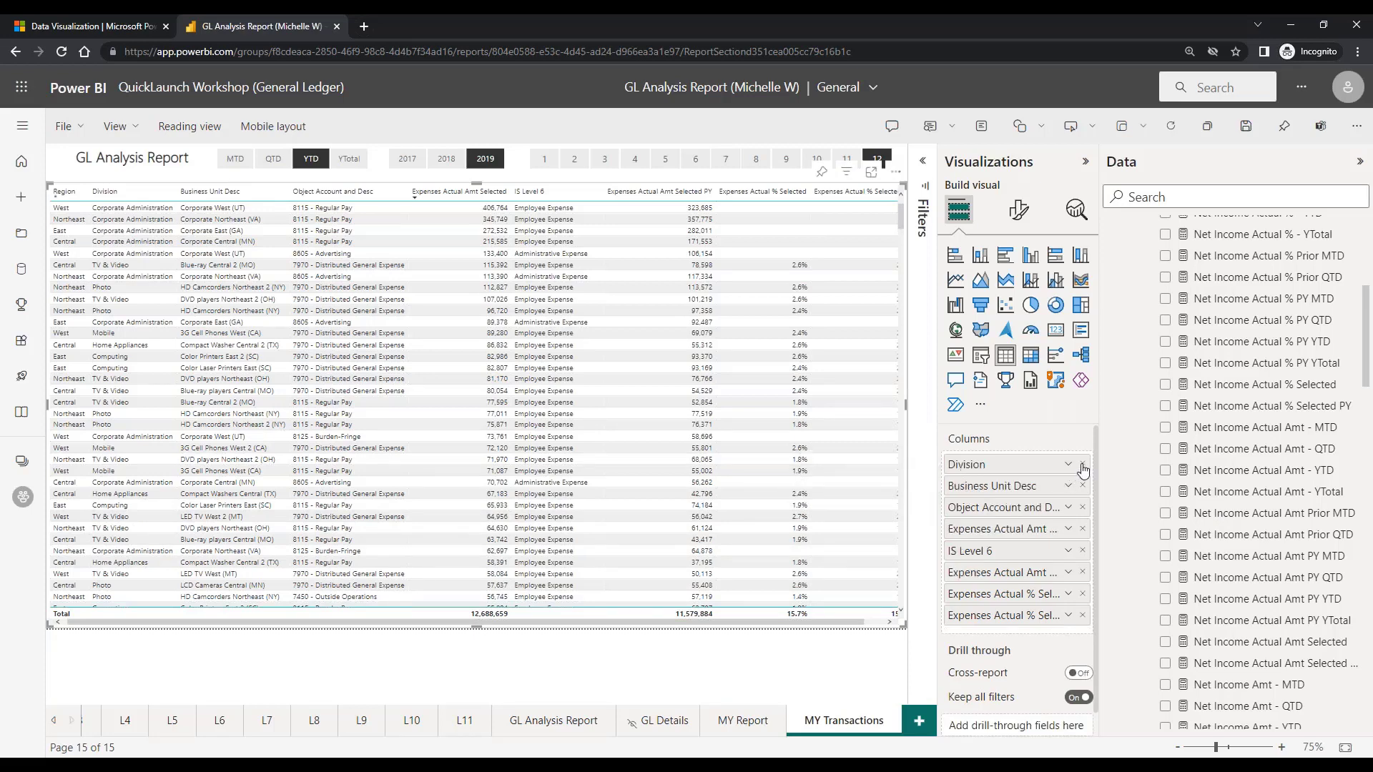
{"action": "left_click", "coordinate": [1082, 465]}
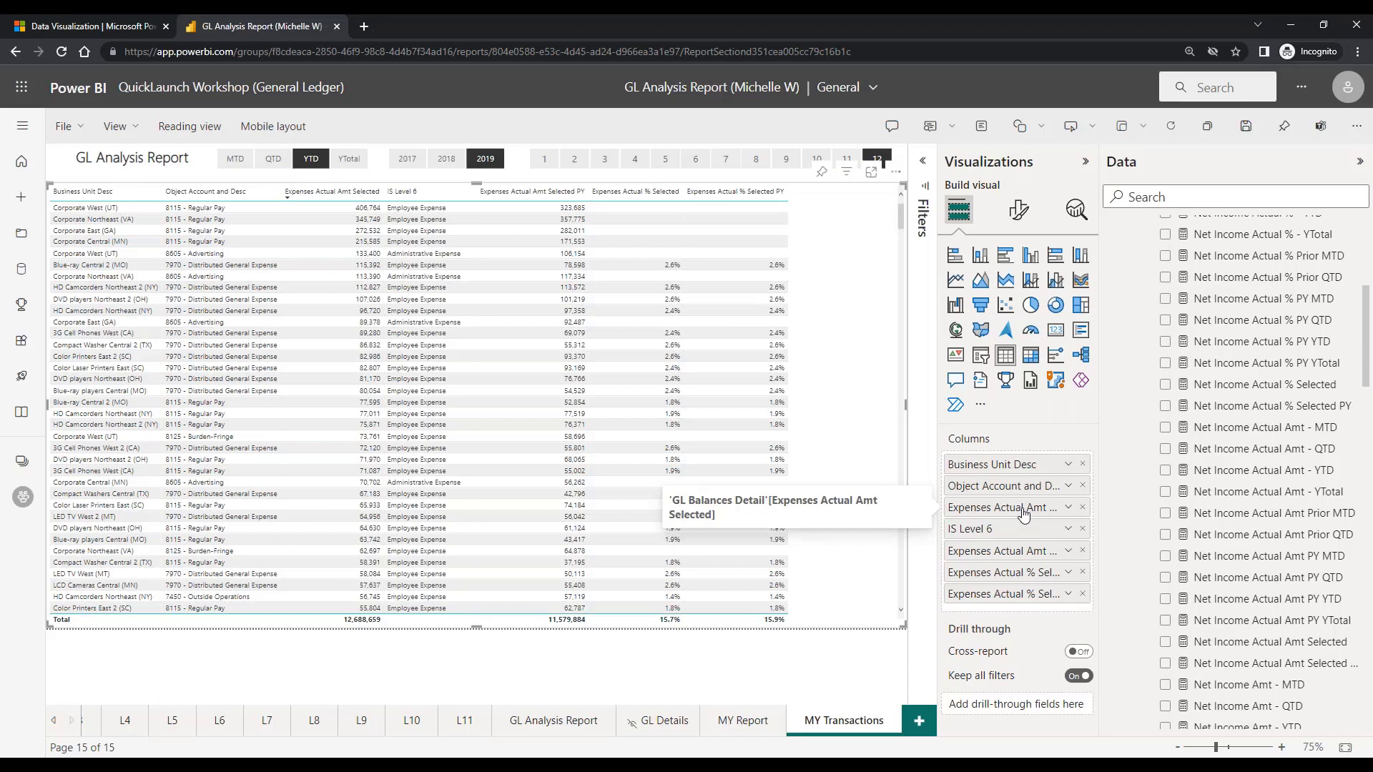
{"action": "left_click", "coordinate": [1082, 508]}
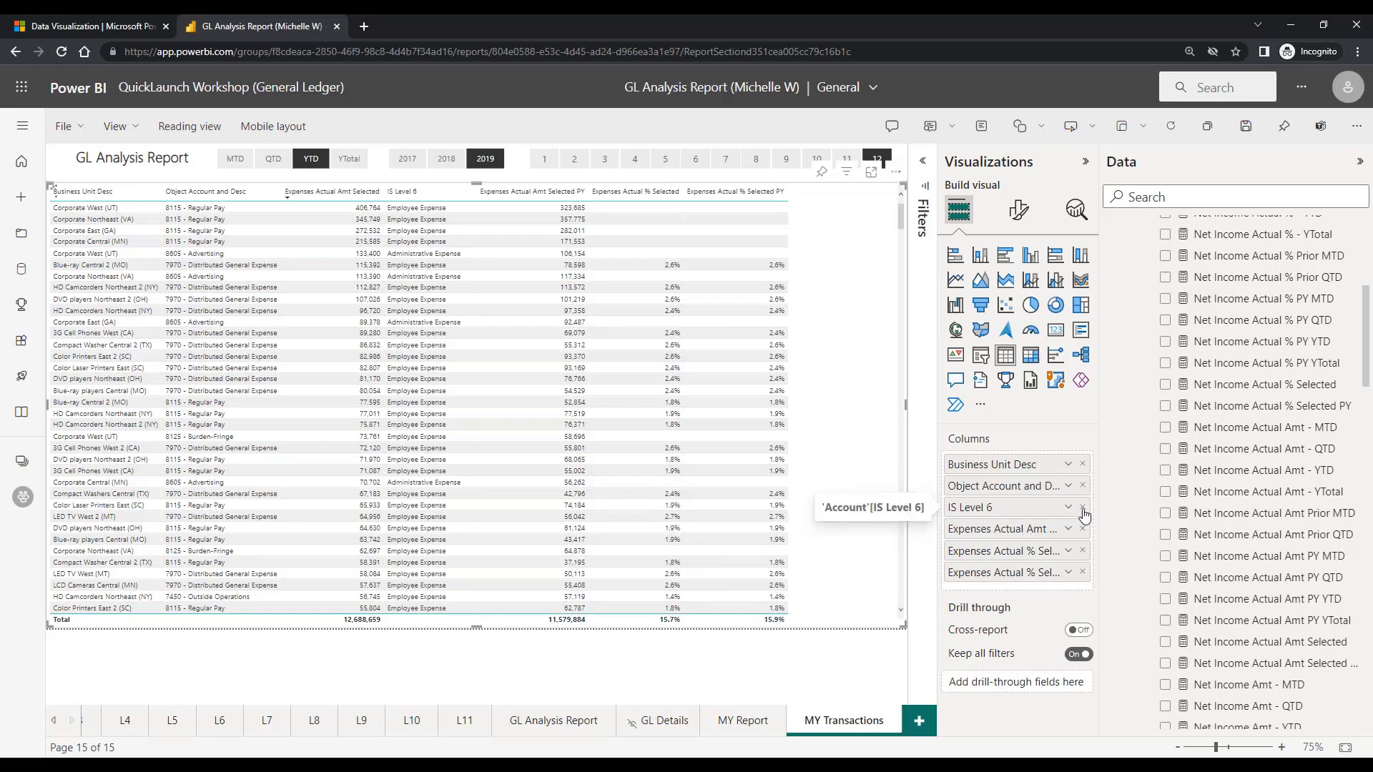
{"action": "left_click", "coordinate": [1083, 507]}
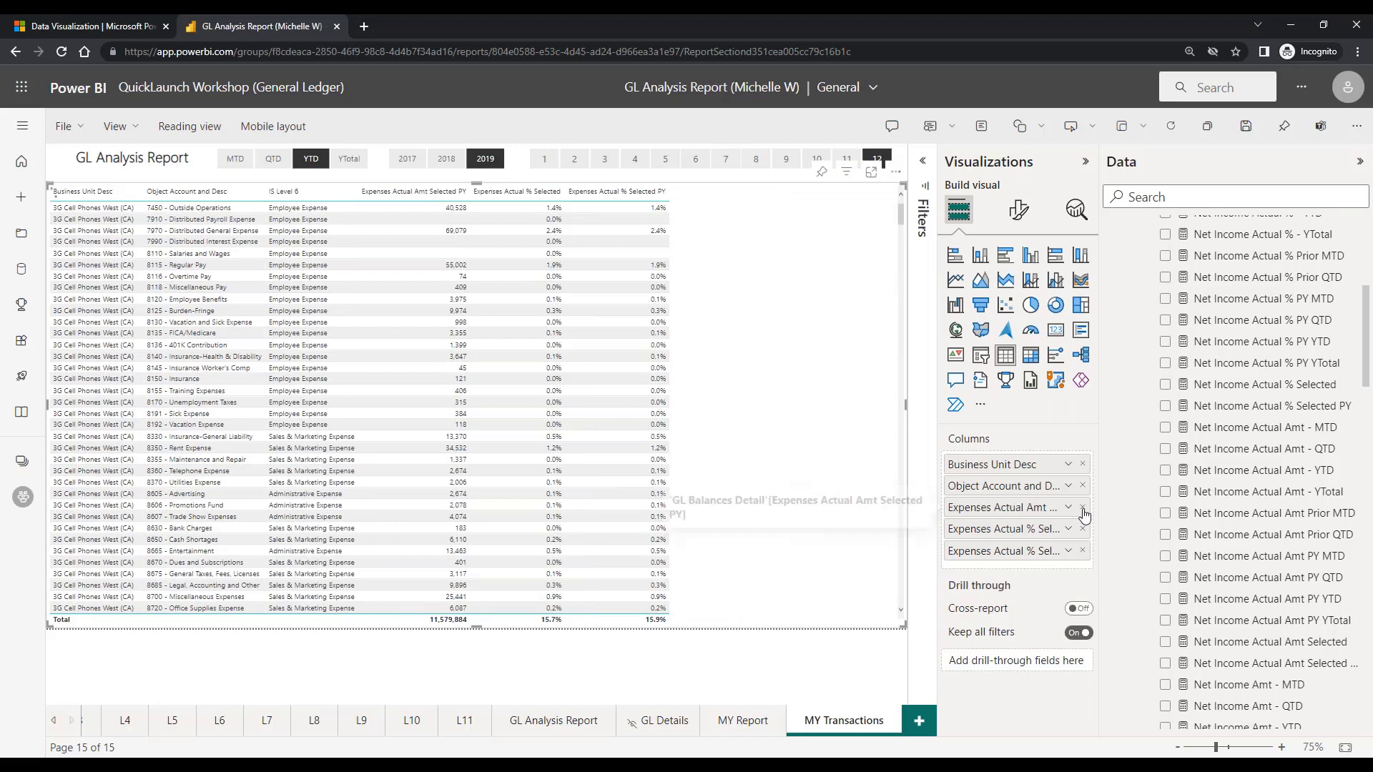
{"action": "left_click", "coordinate": [1083, 507]}
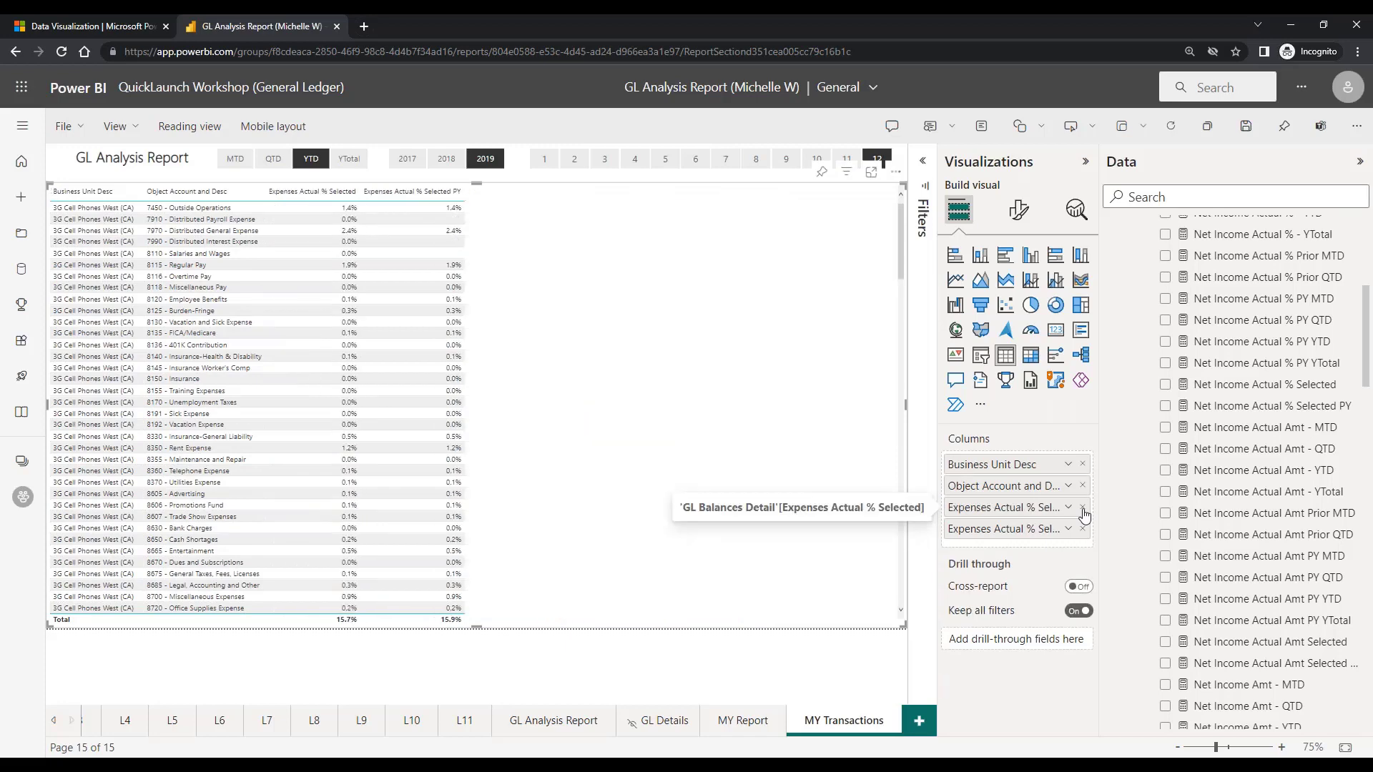
{"action": "left_click", "coordinate": [1083, 508]}
{"action": "left_click", "coordinate": [1083, 508]}
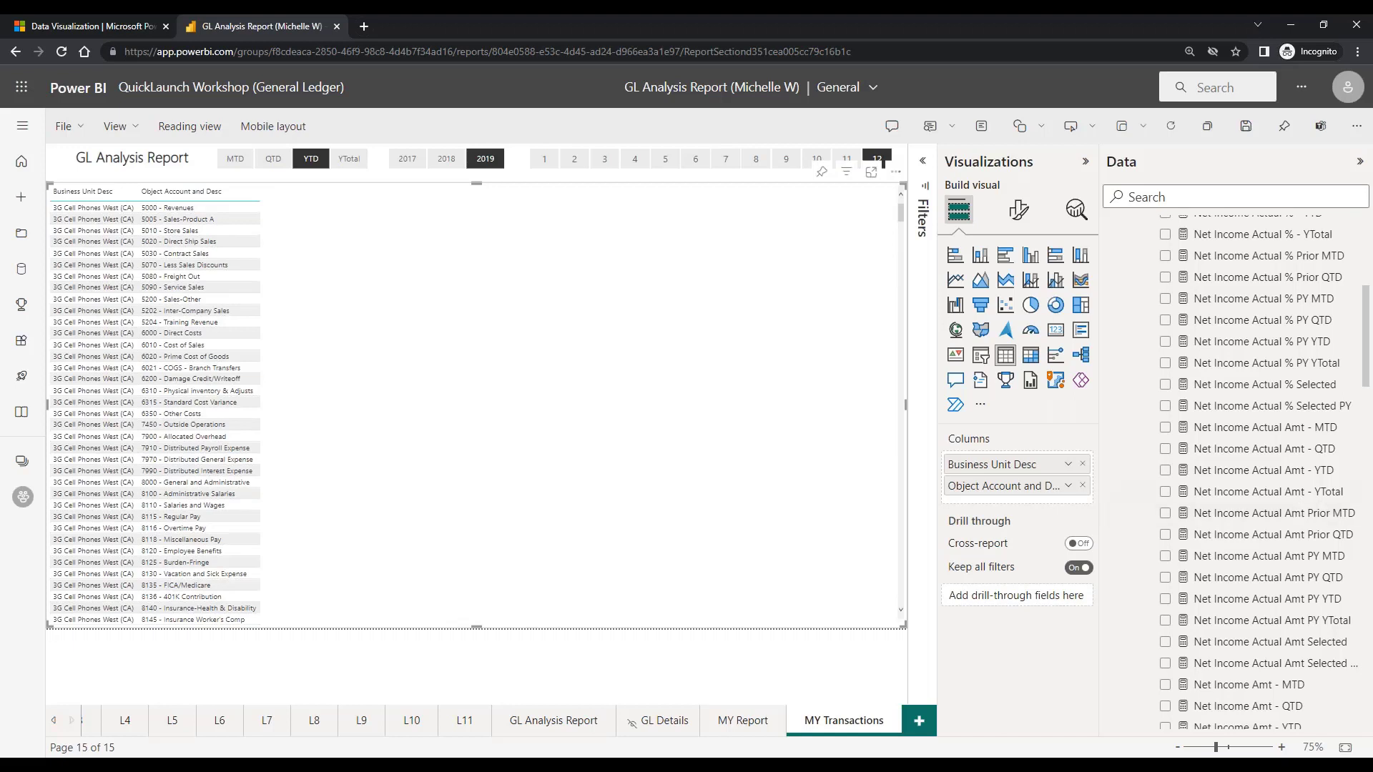
Step: Add Document Num as a third column after Business Unit Desc and Object Account and Desc
{"action": "left_click_drag", "start_coordinate": [1368, 359], "coordinate": [1366, 293]}
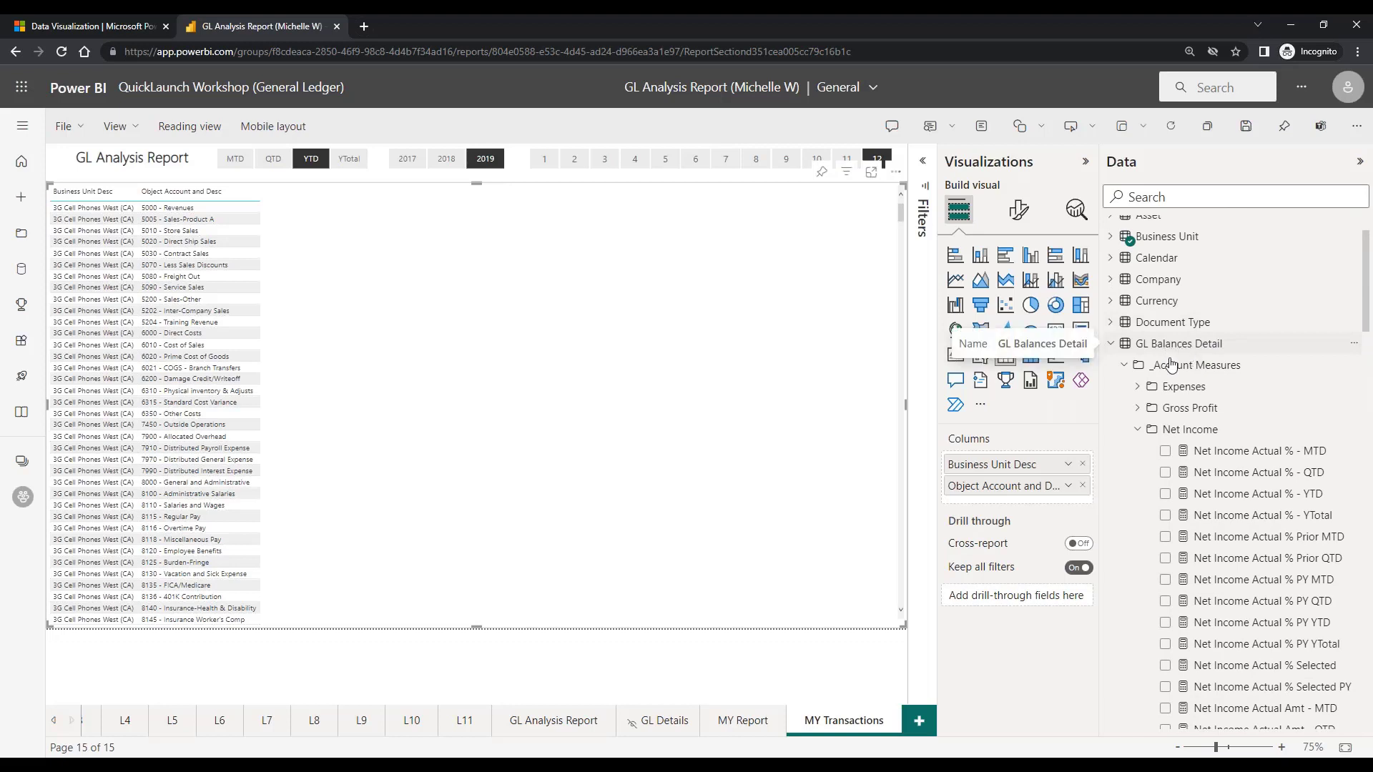
{"action": "left_click", "coordinate": [1122, 366]}
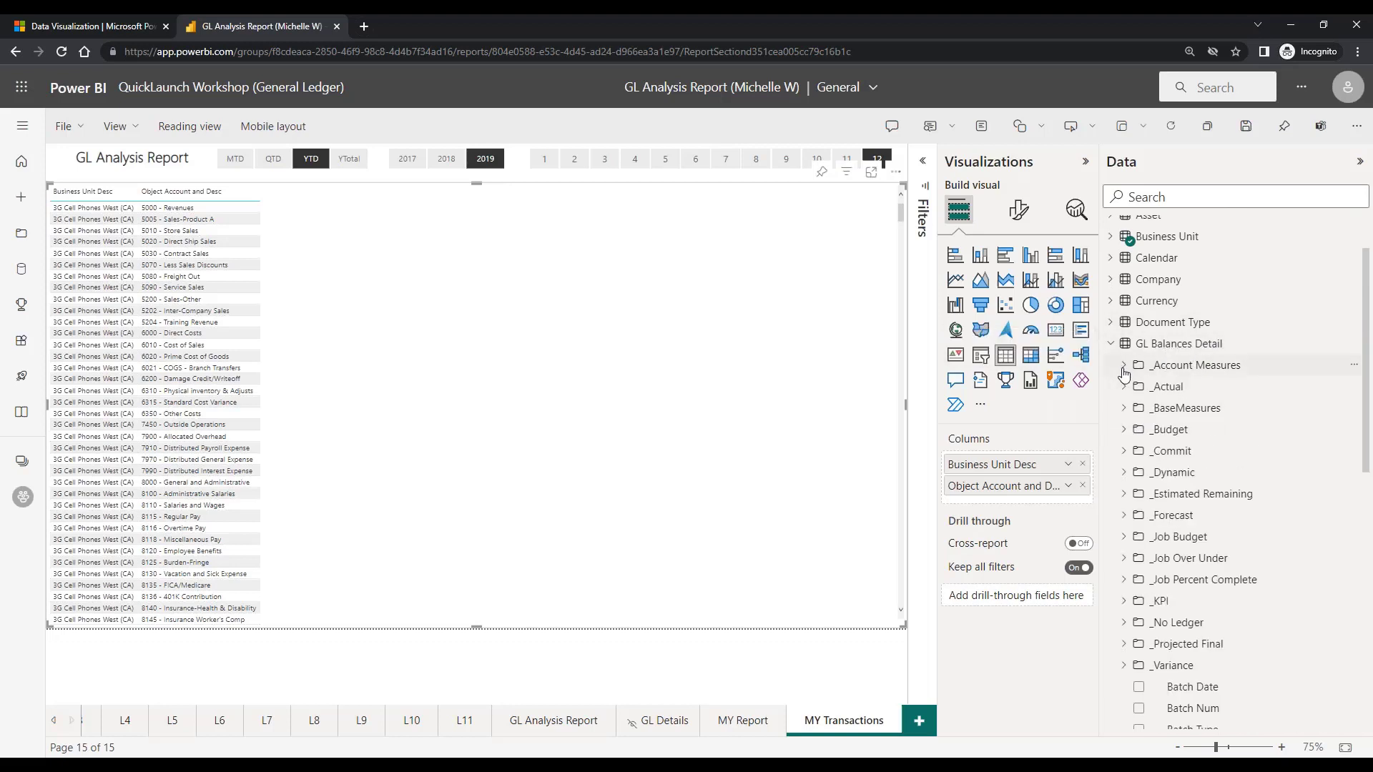
{"action": "scroll", "coordinate": [1259, 422], "scroll_direction": "down", "scroll_amount": 5}
{"action": "scroll", "coordinate": [1259, 425], "scroll_direction": "down", "scroll_amount": 2}
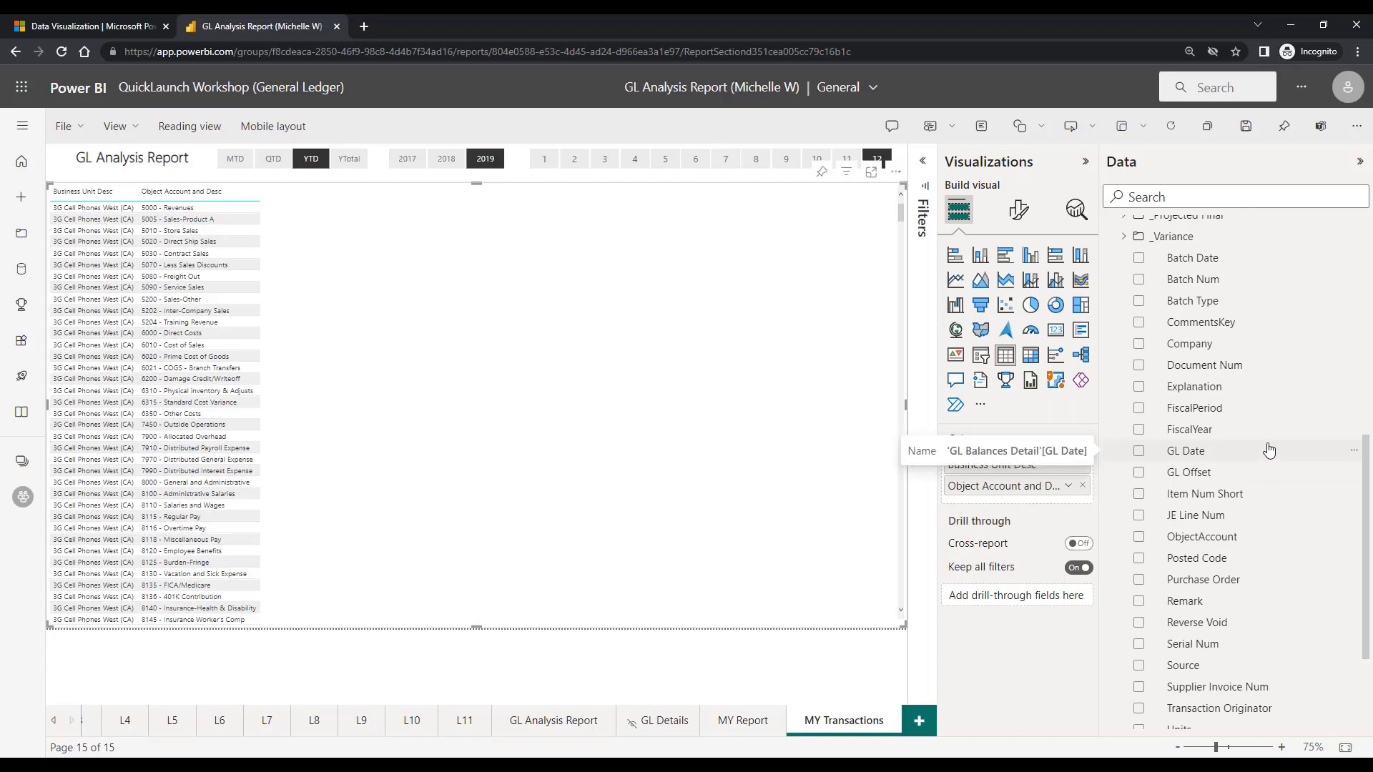
{"action": "scroll", "coordinate": [1268, 449], "scroll_direction": "down", "scroll_amount": 2}
{"action": "scroll", "coordinate": [1268, 449], "scroll_direction": "up", "scroll_amount": 1}
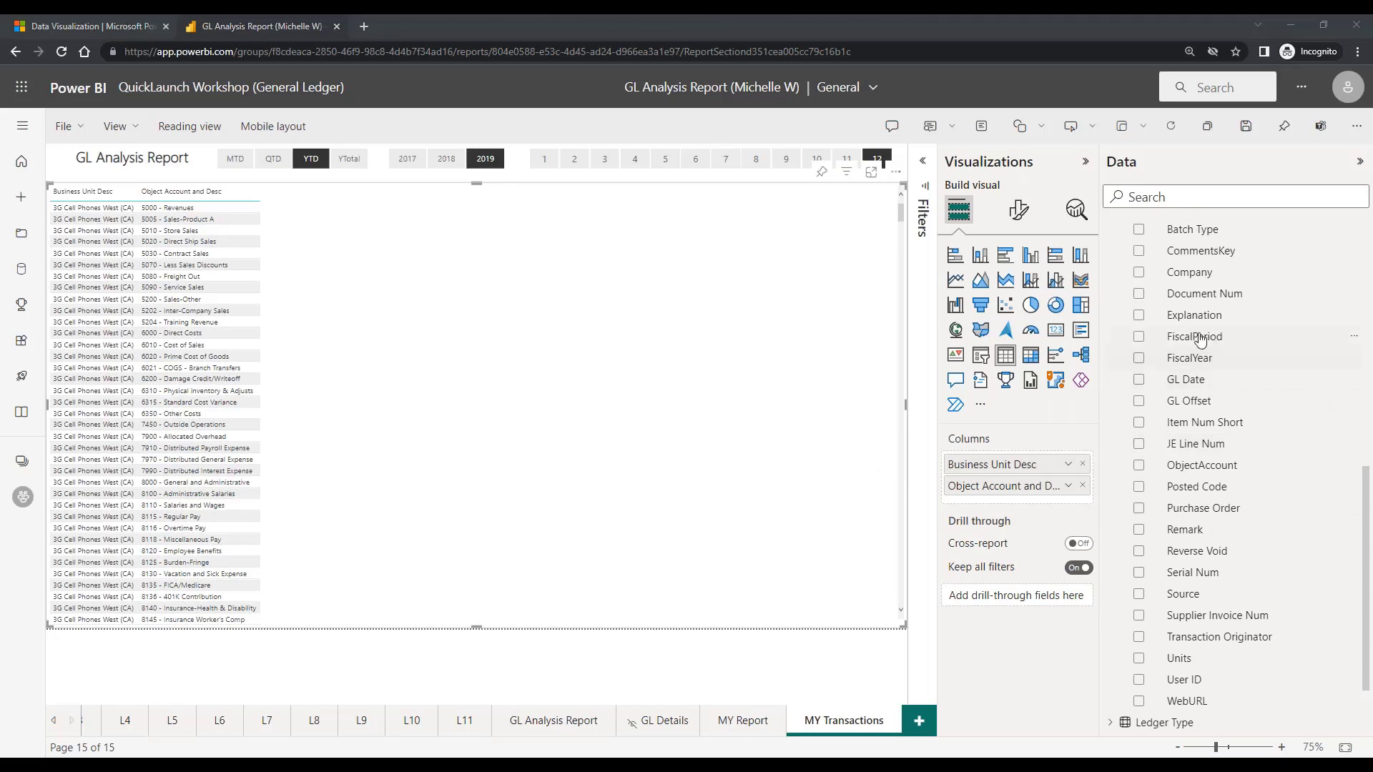
{"action": "left_click", "coordinate": [1139, 295]}
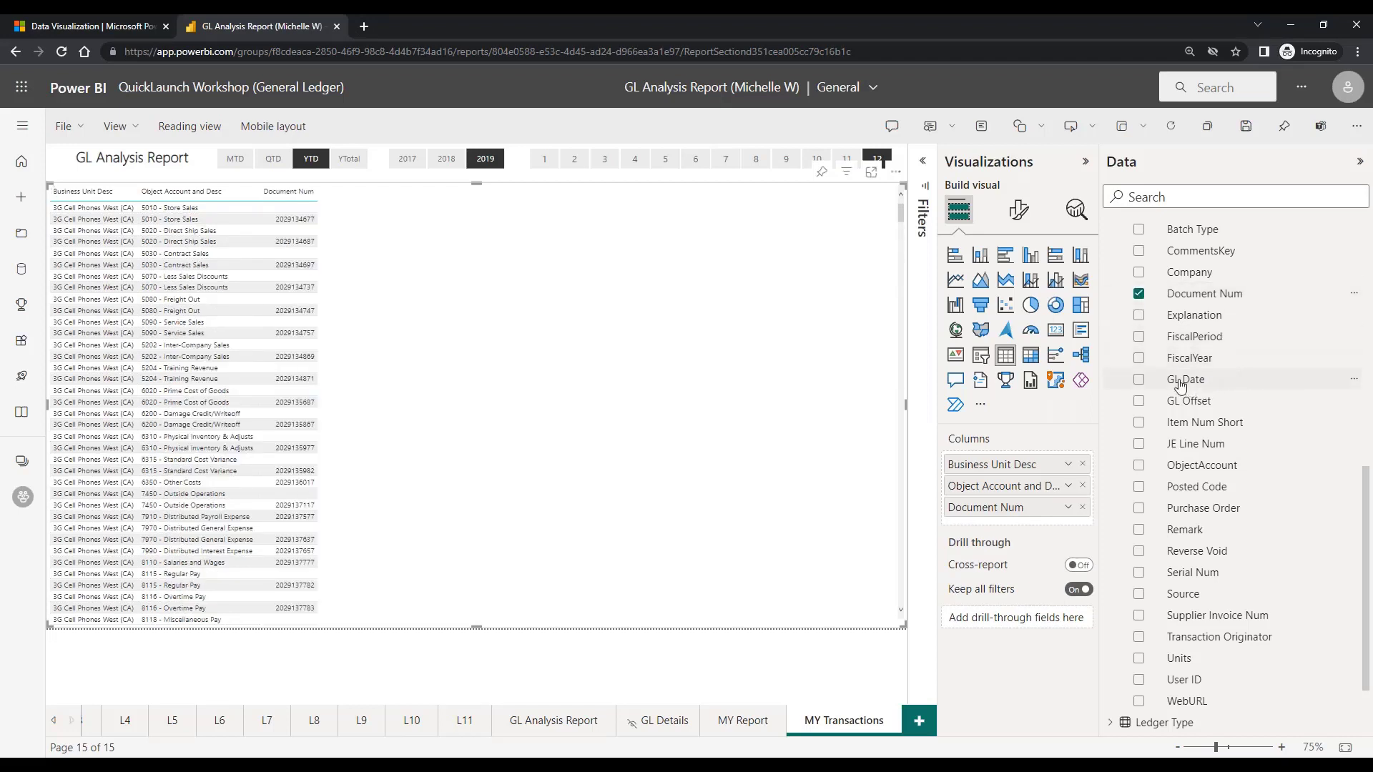
{"action": "scroll", "coordinate": [1233, 433], "scroll_direction": "up", "scroll_amount": 1}
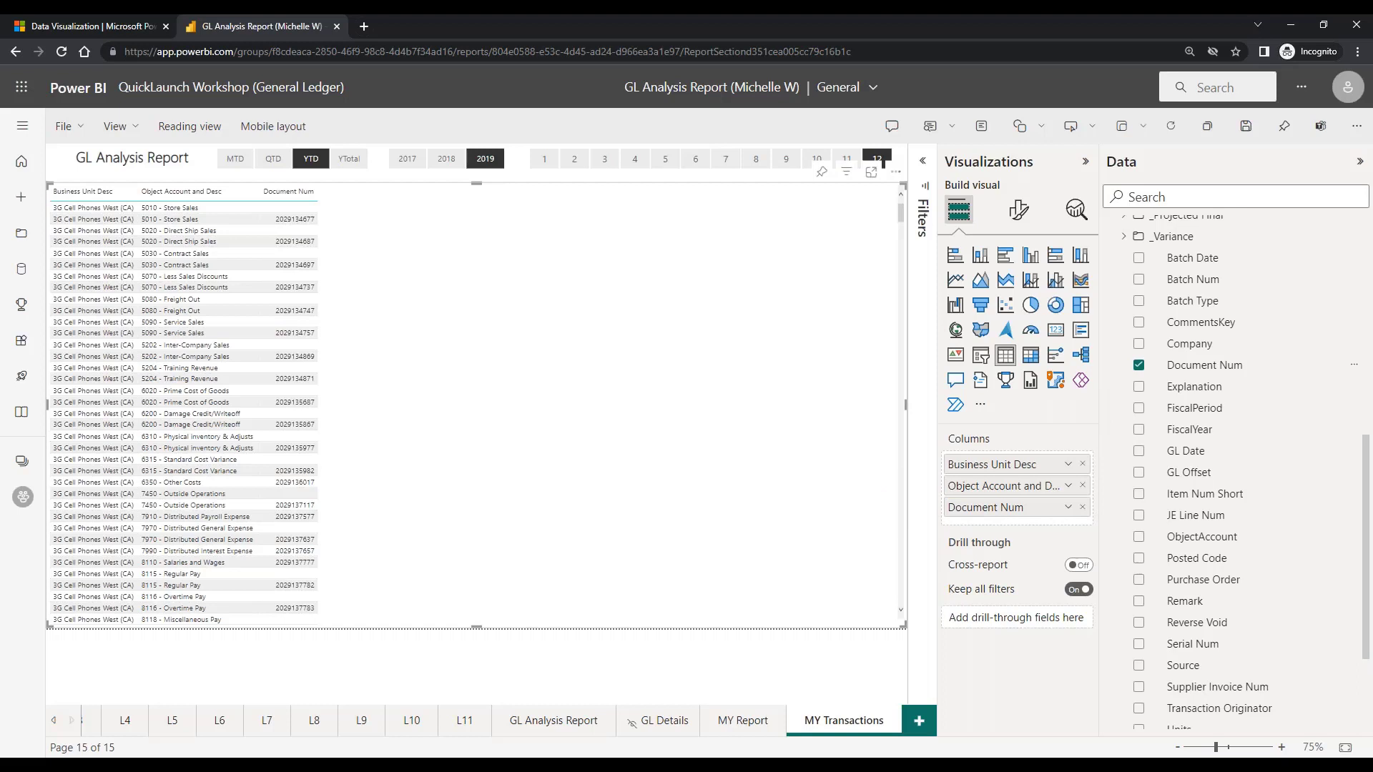
{"action": "scroll", "coordinate": [1273, 412], "scroll_direction": "up", "scroll_amount": 1}
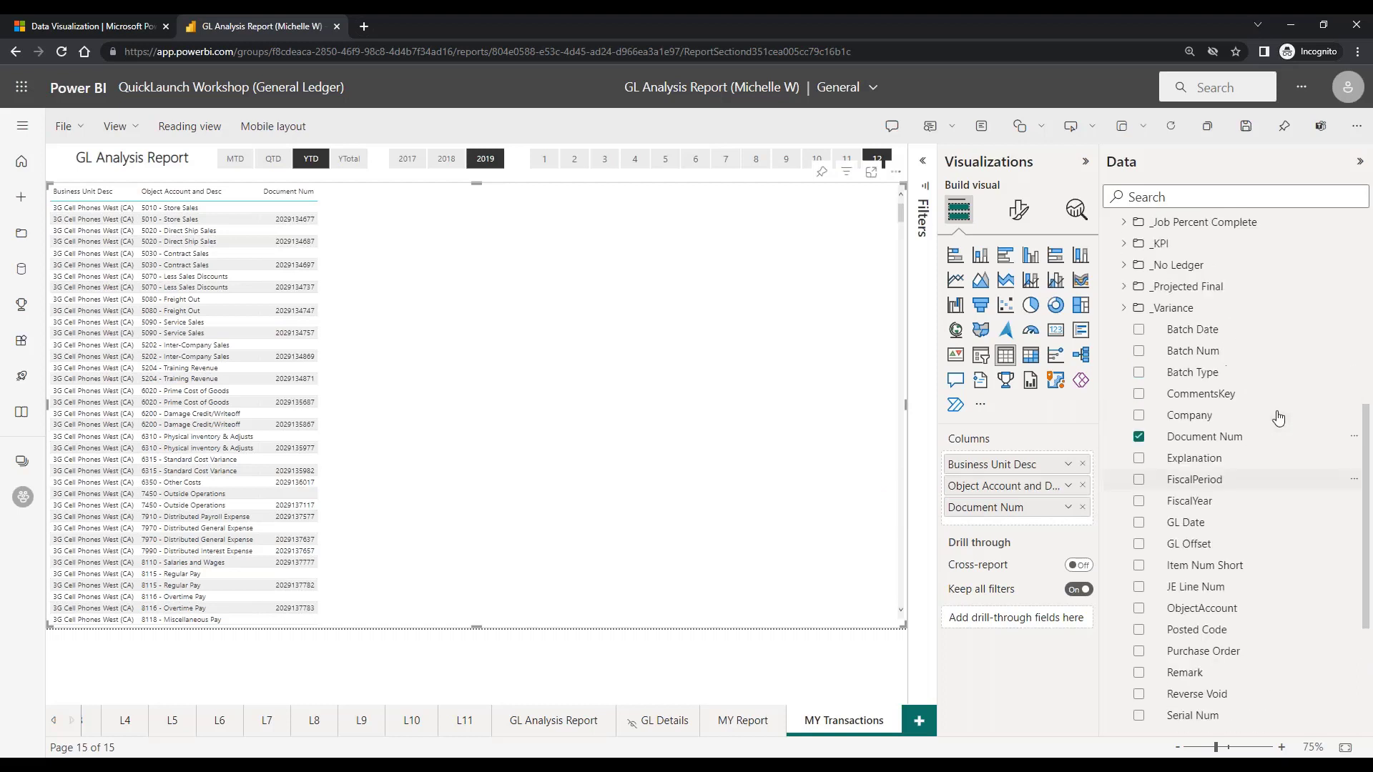
{"action": "scroll", "coordinate": [1272, 404], "scroll_direction": "up", "scroll_amount": 5}
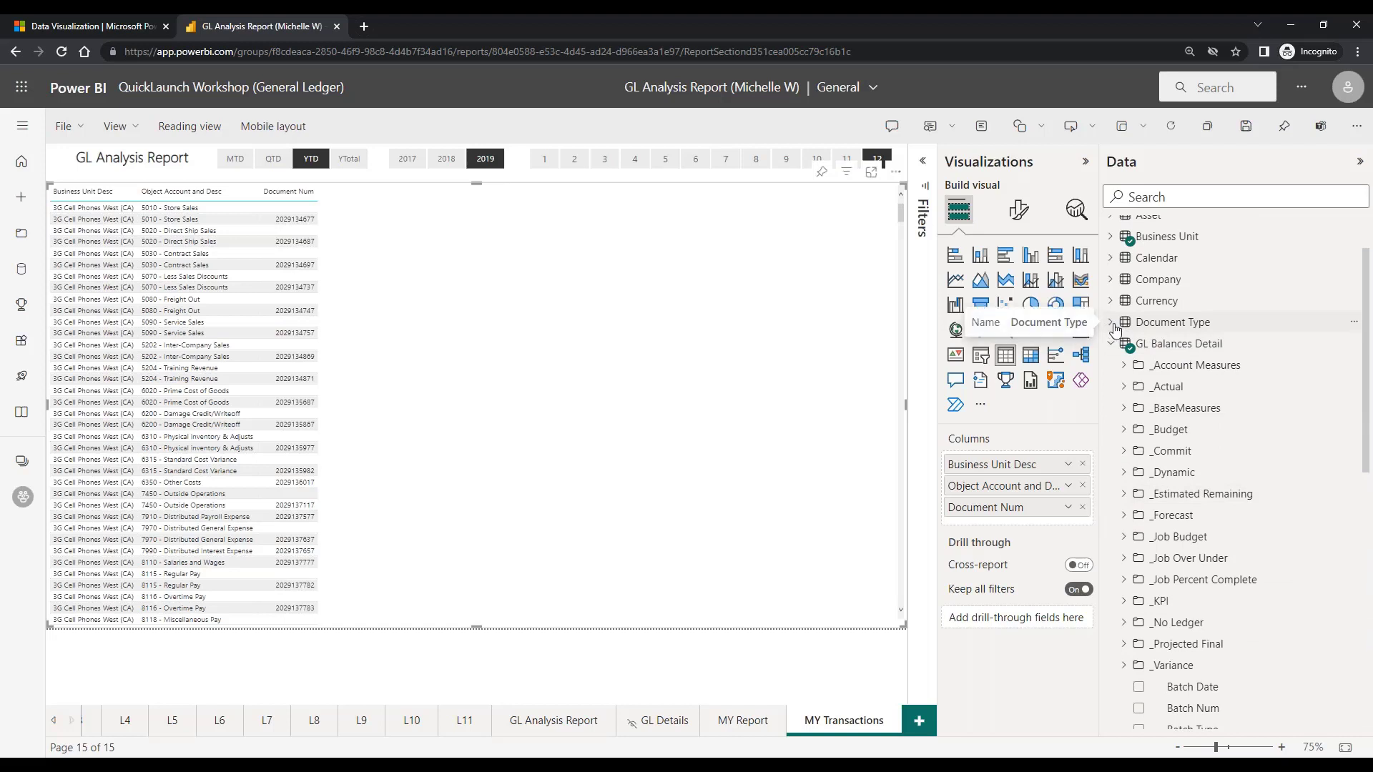
Step: Add Document Type and Document Type Desc from the Document Type table as columns
{"action": "left_click", "coordinate": [1112, 324]}
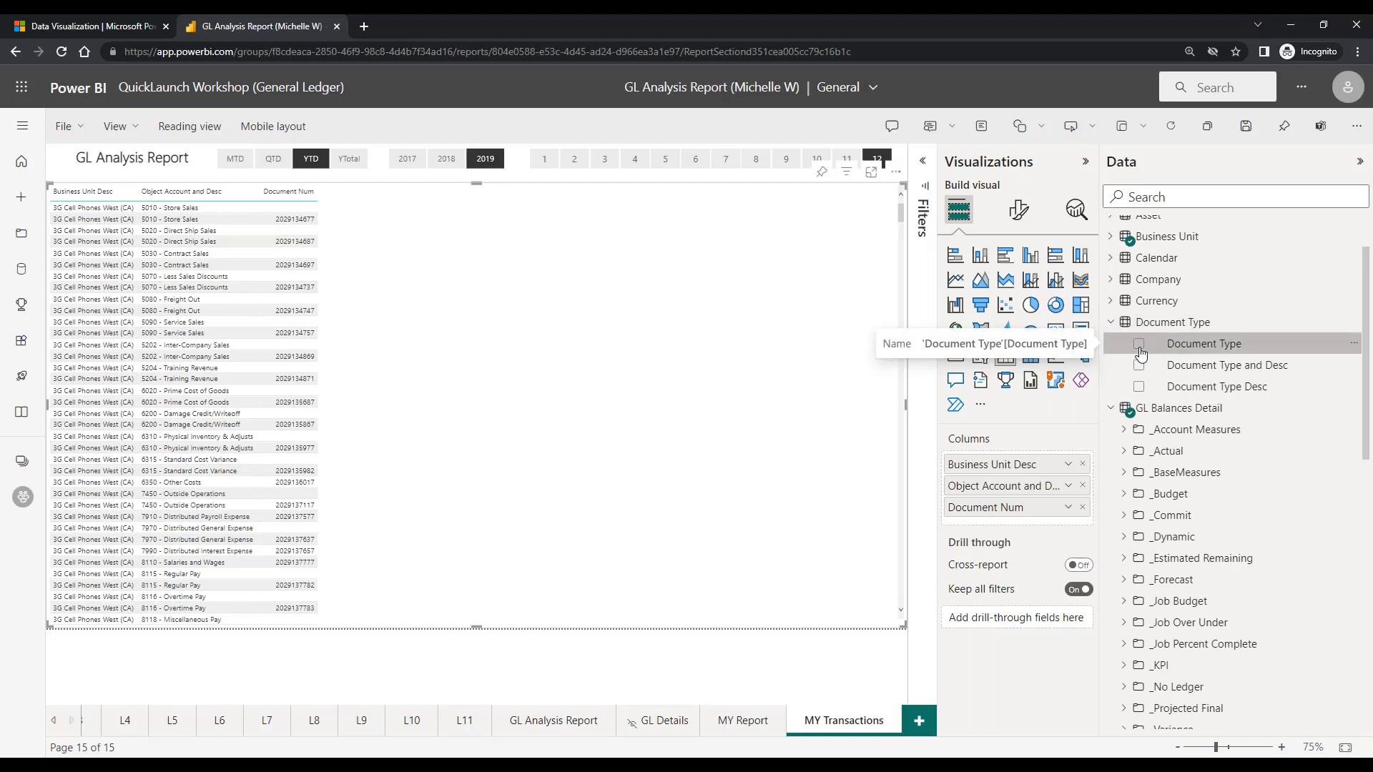
{"action": "left_click", "coordinate": [1139, 345]}
{"action": "left_click", "coordinate": [1139, 386]}
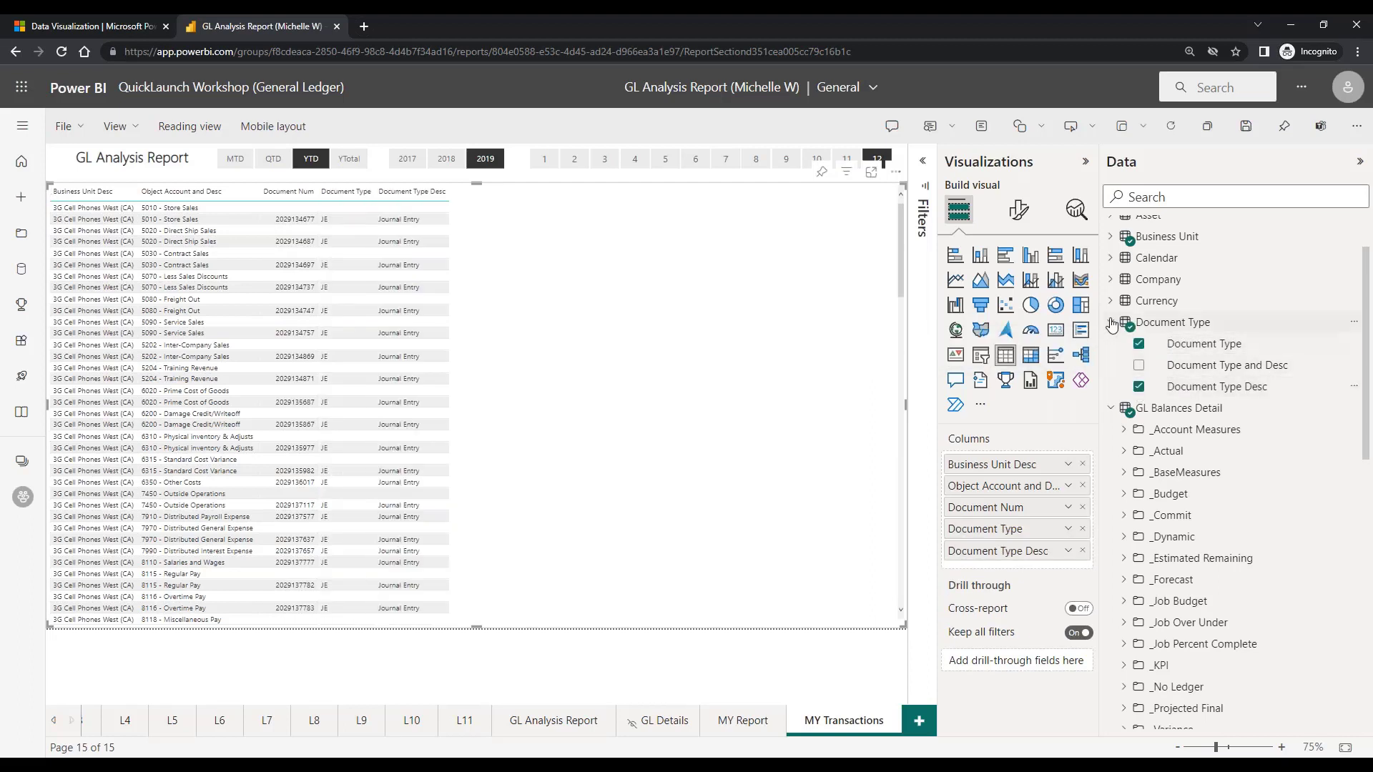
{"action": "left_click", "coordinate": [1113, 324]}
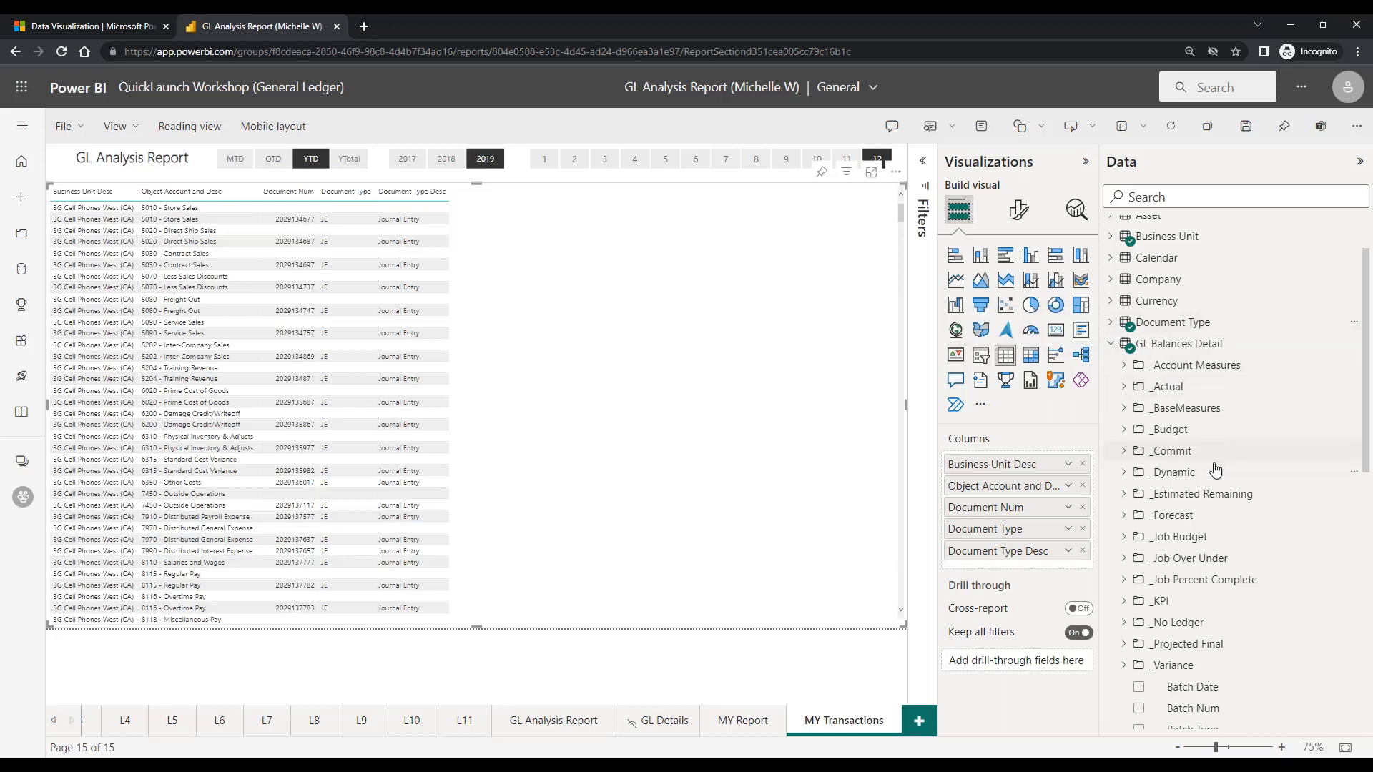
Step: Add GL Date and Explanation from GL Balances Detail as table columns
{"action": "scroll", "coordinate": [1216, 472], "scroll_direction": "down", "scroll_amount": 3}
{"action": "scroll", "coordinate": [1215, 479], "scroll_direction": "down", "scroll_amount": 4}
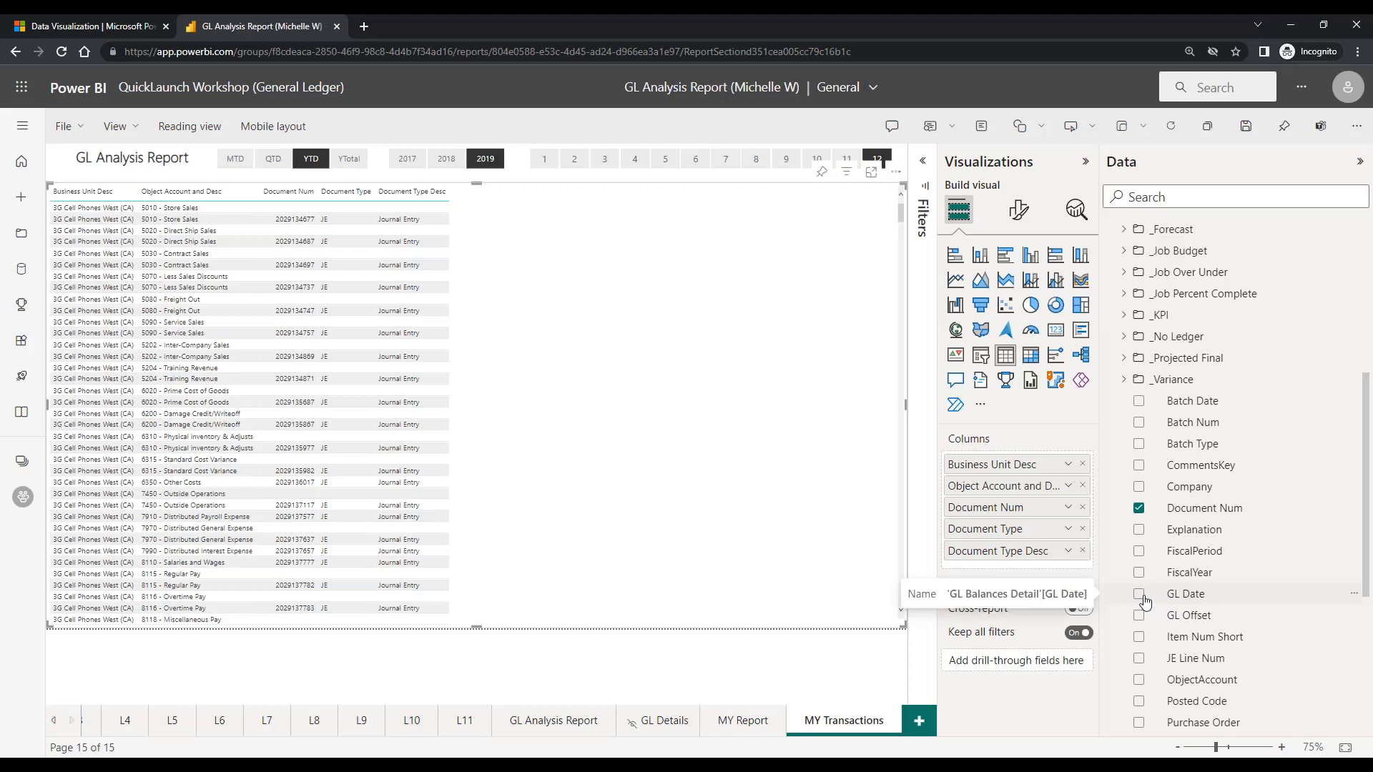
{"action": "left_click", "coordinate": [1141, 597]}
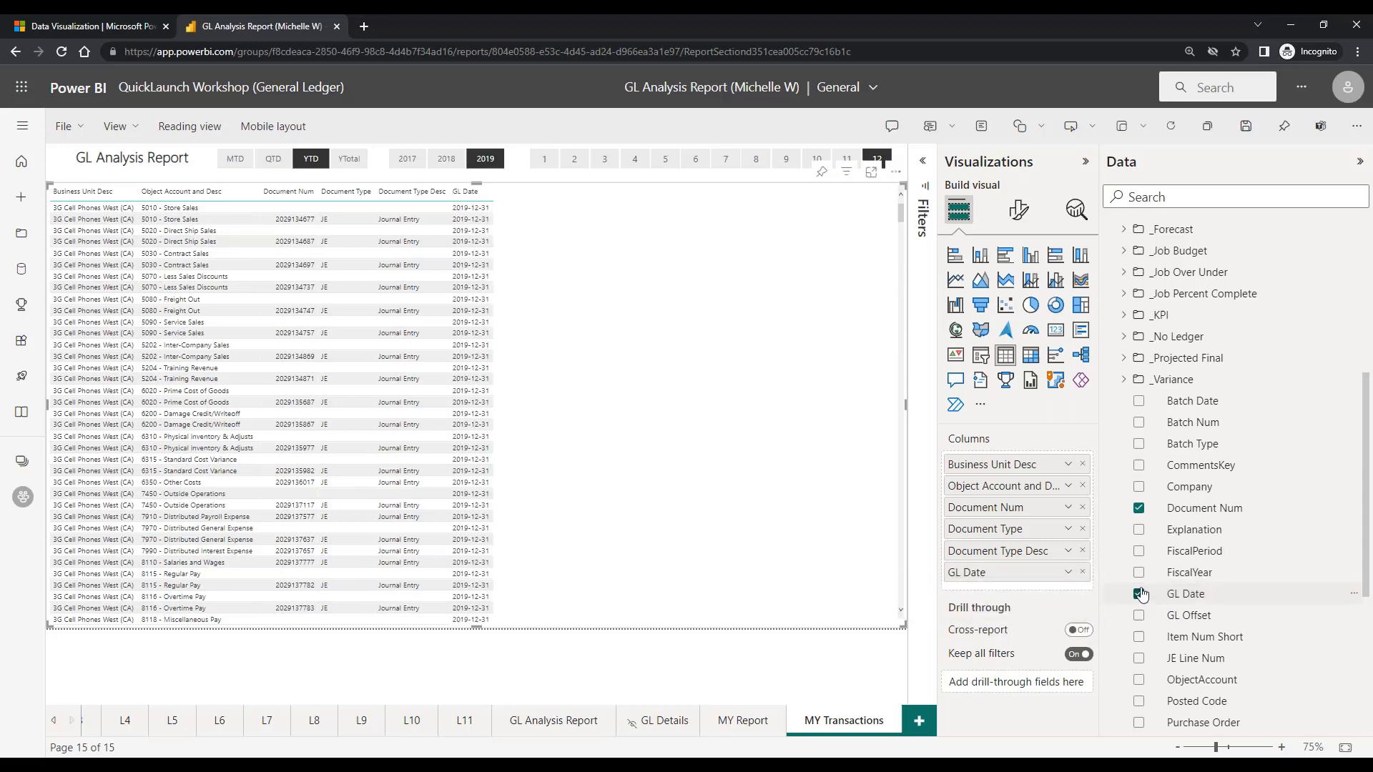
{"action": "left_click", "coordinate": [1137, 532]}
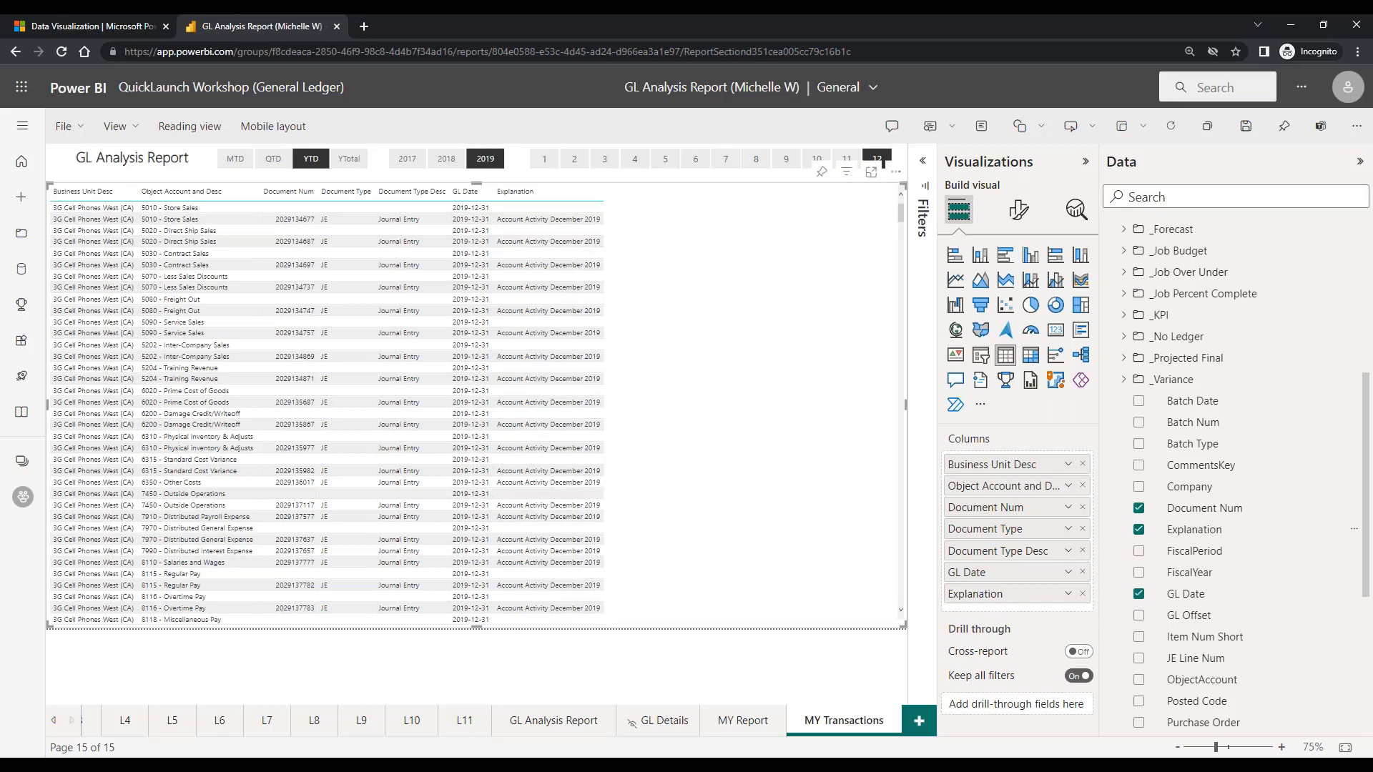
{"action": "scroll", "coordinate": [1248, 483], "scroll_direction": "up", "scroll_amount": 2}
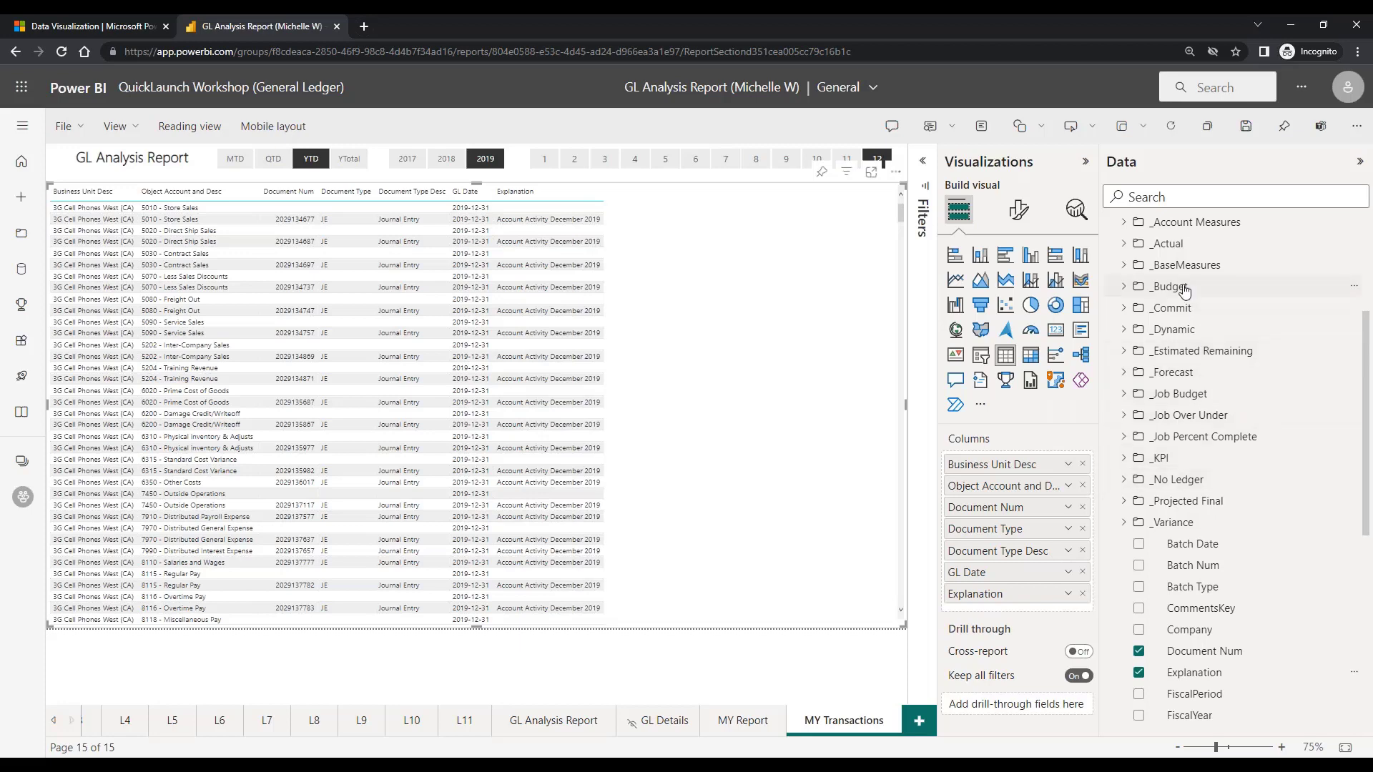
{"action": "scroll", "coordinate": [1177, 315], "scroll_direction": "up", "scroll_amount": 1}
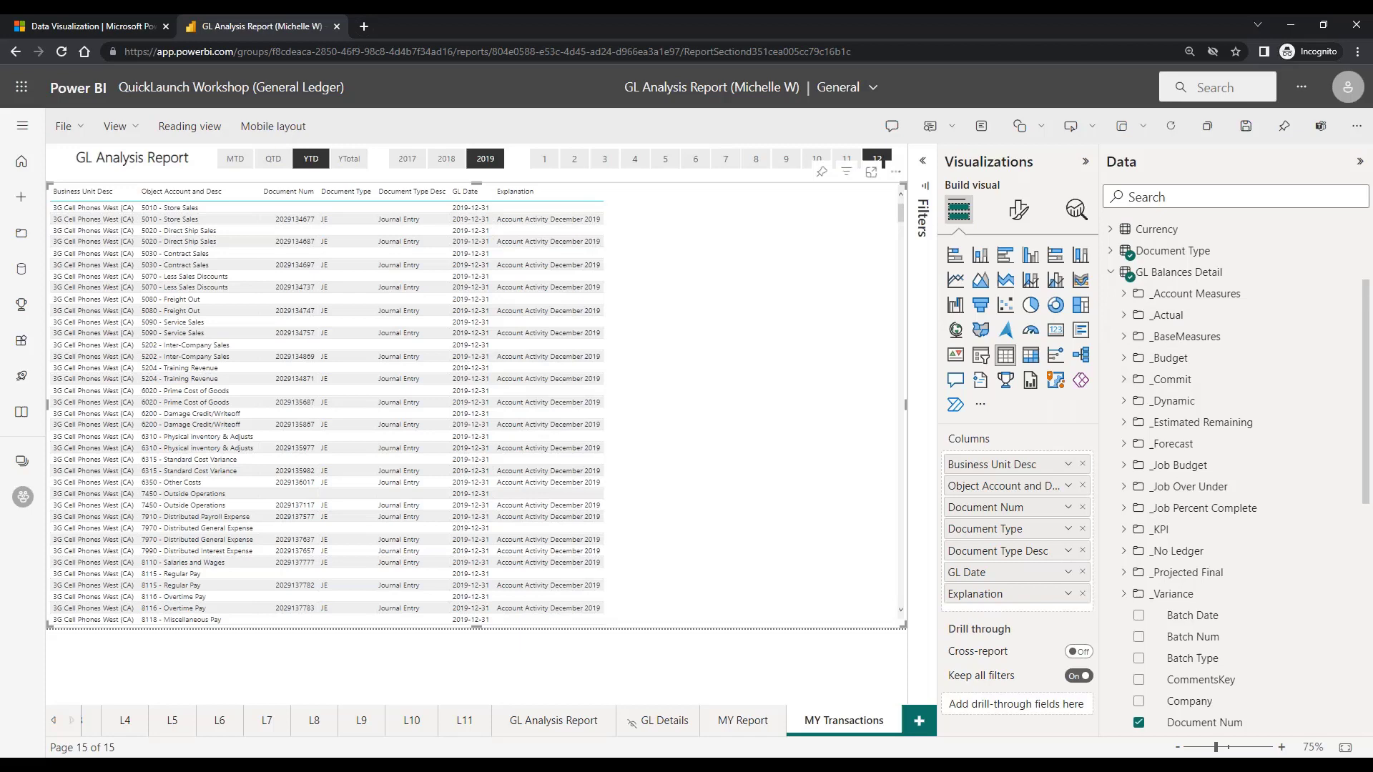
Step: Add the Actual Amt Selected measure from the _Actual folder as the table's last column
{"action": "left_click", "coordinate": [1126, 339]}
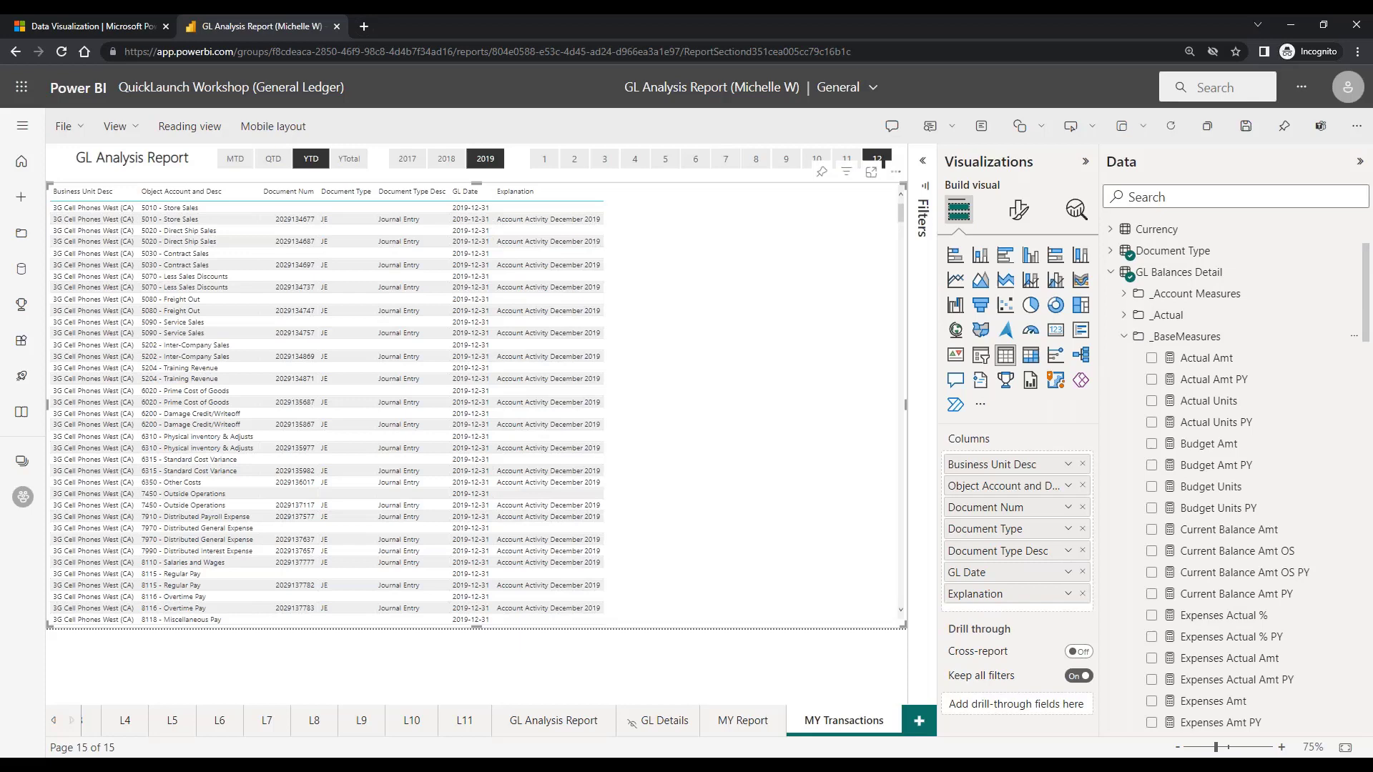
{"action": "left_click", "coordinate": [1124, 336]}
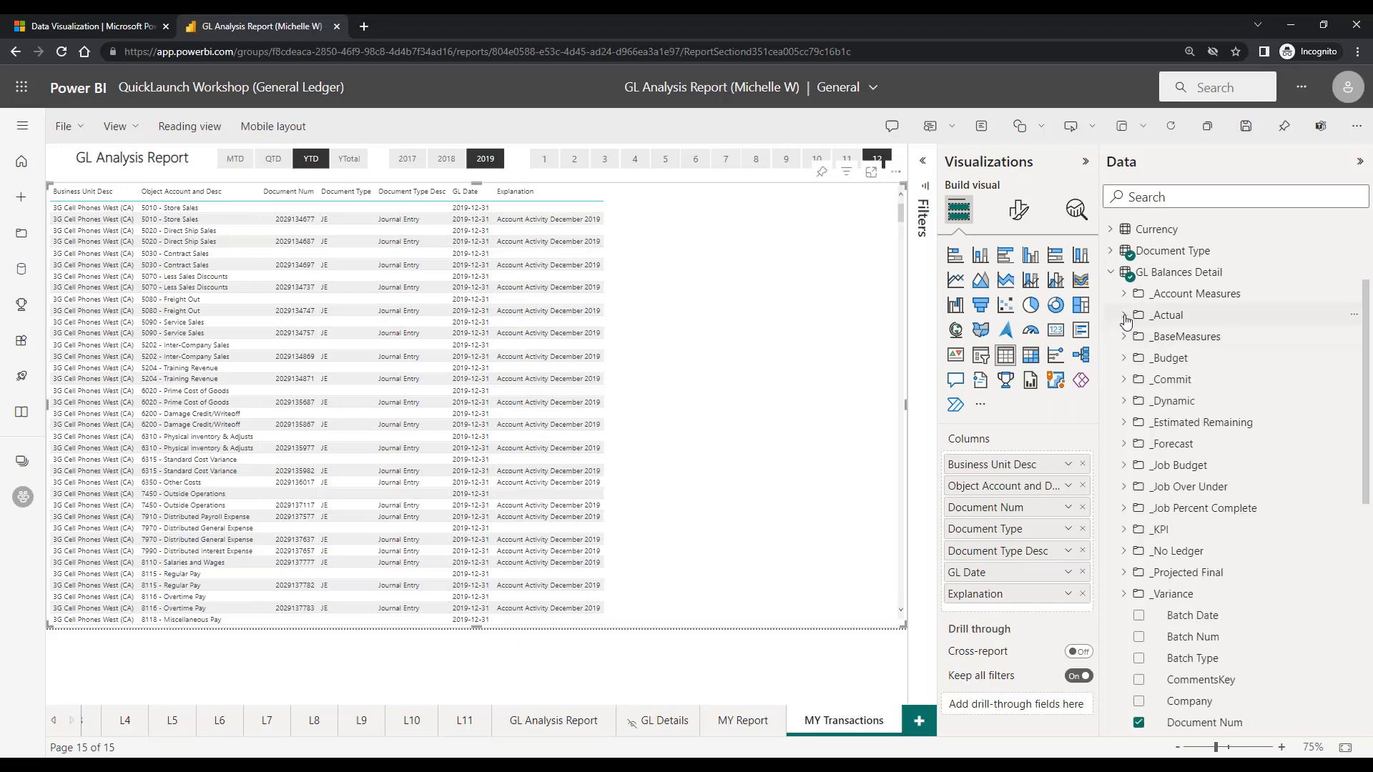
{"action": "left_click", "coordinate": [1125, 317]}
{"action": "scroll", "coordinate": [1222, 598], "scroll_direction": "down", "scroll_amount": 1}
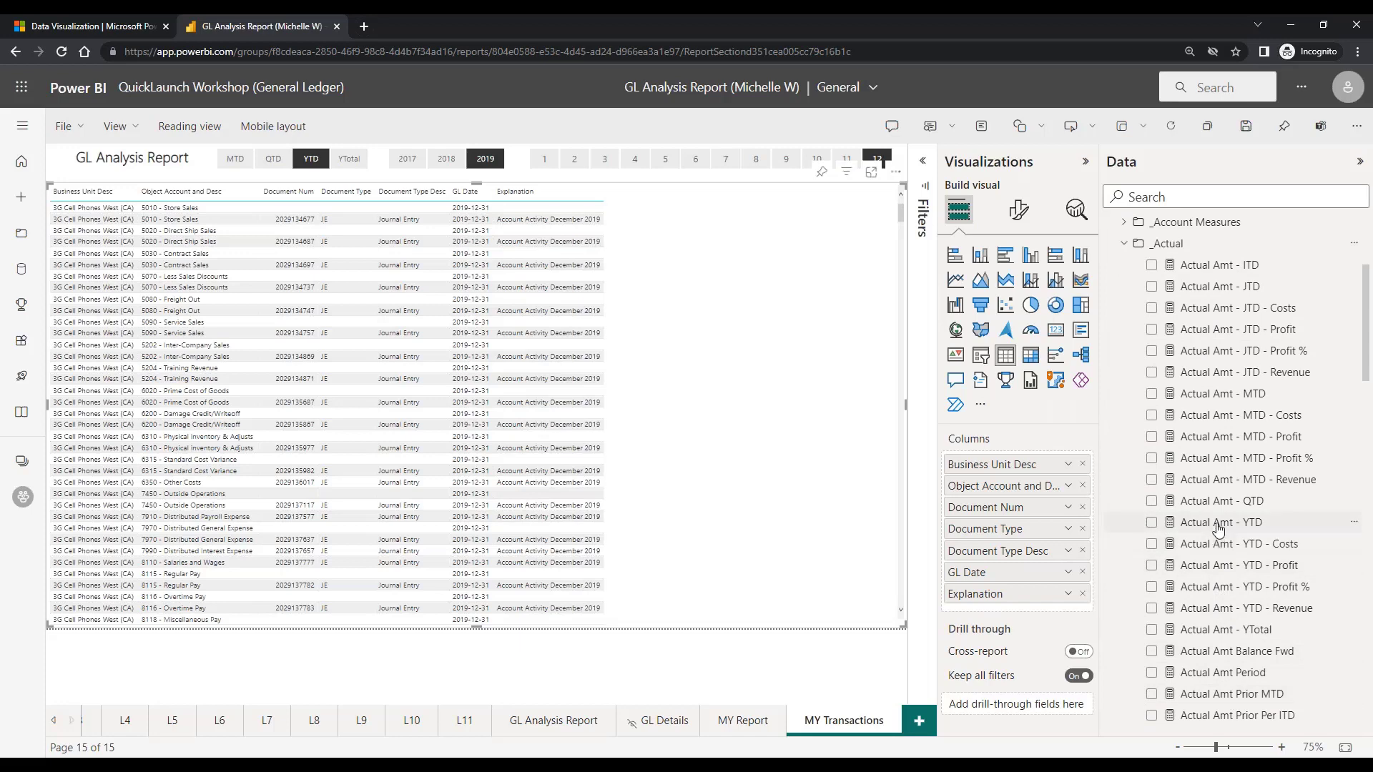
{"action": "scroll", "coordinate": [1218, 543], "scroll_direction": "down", "scroll_amount": 3}
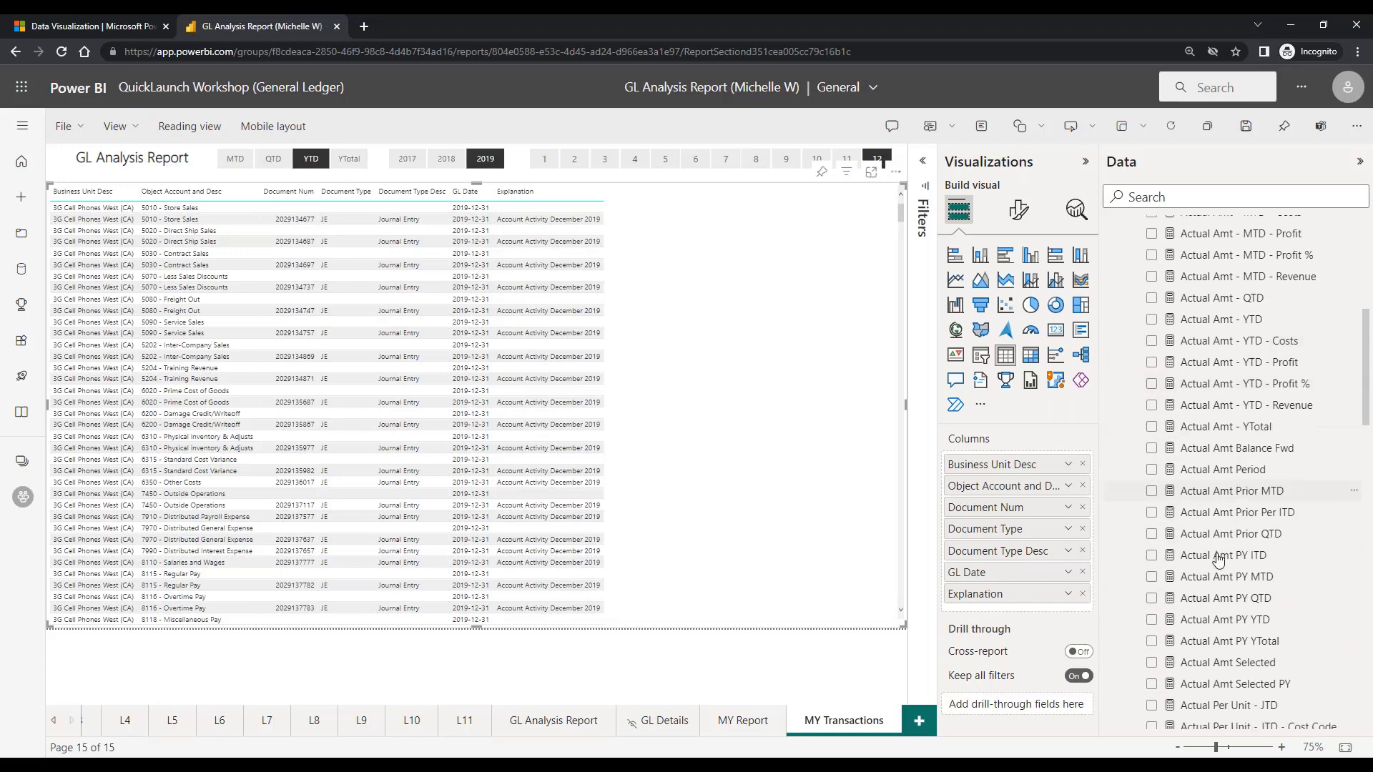
{"action": "left_click", "coordinate": [1152, 652]}
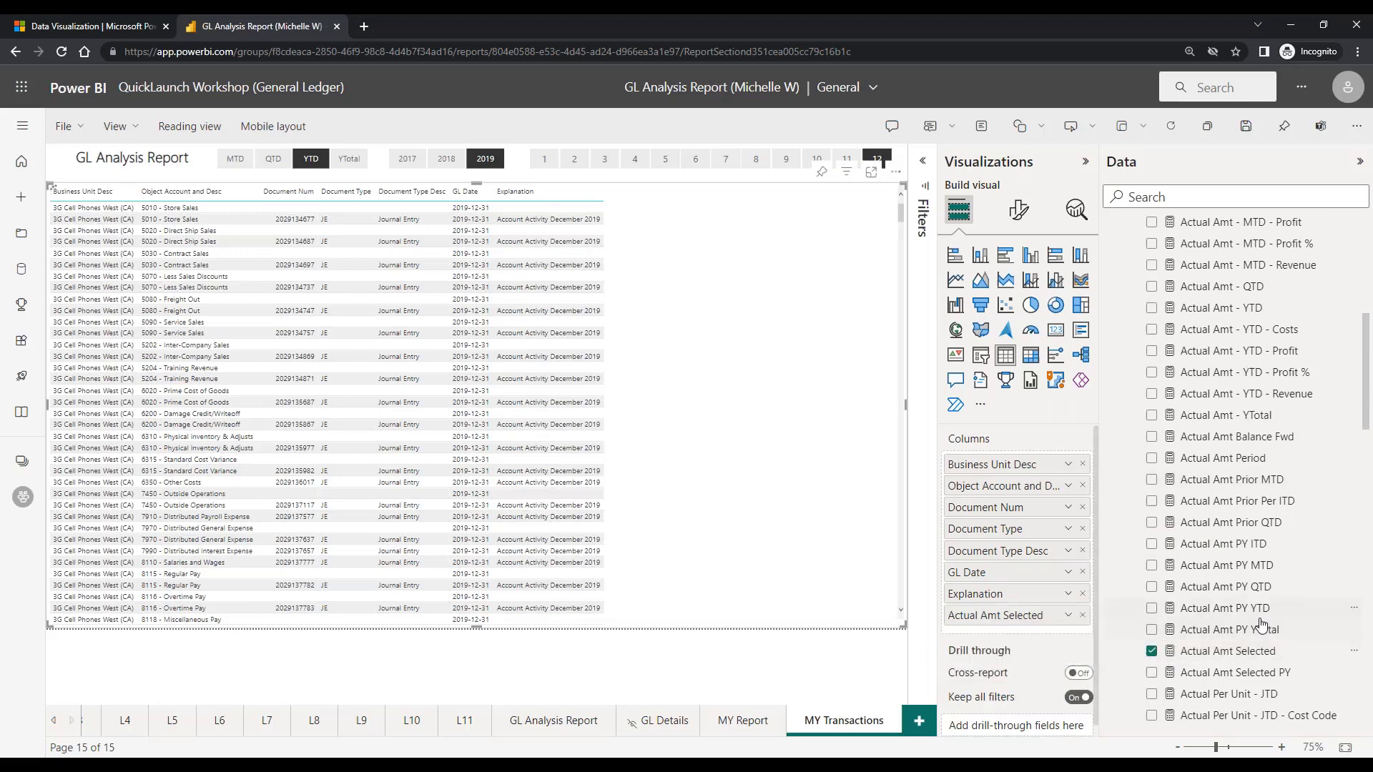
{"action": "scroll", "coordinate": [1261, 626], "scroll_direction": "down", "scroll_amount": 6}
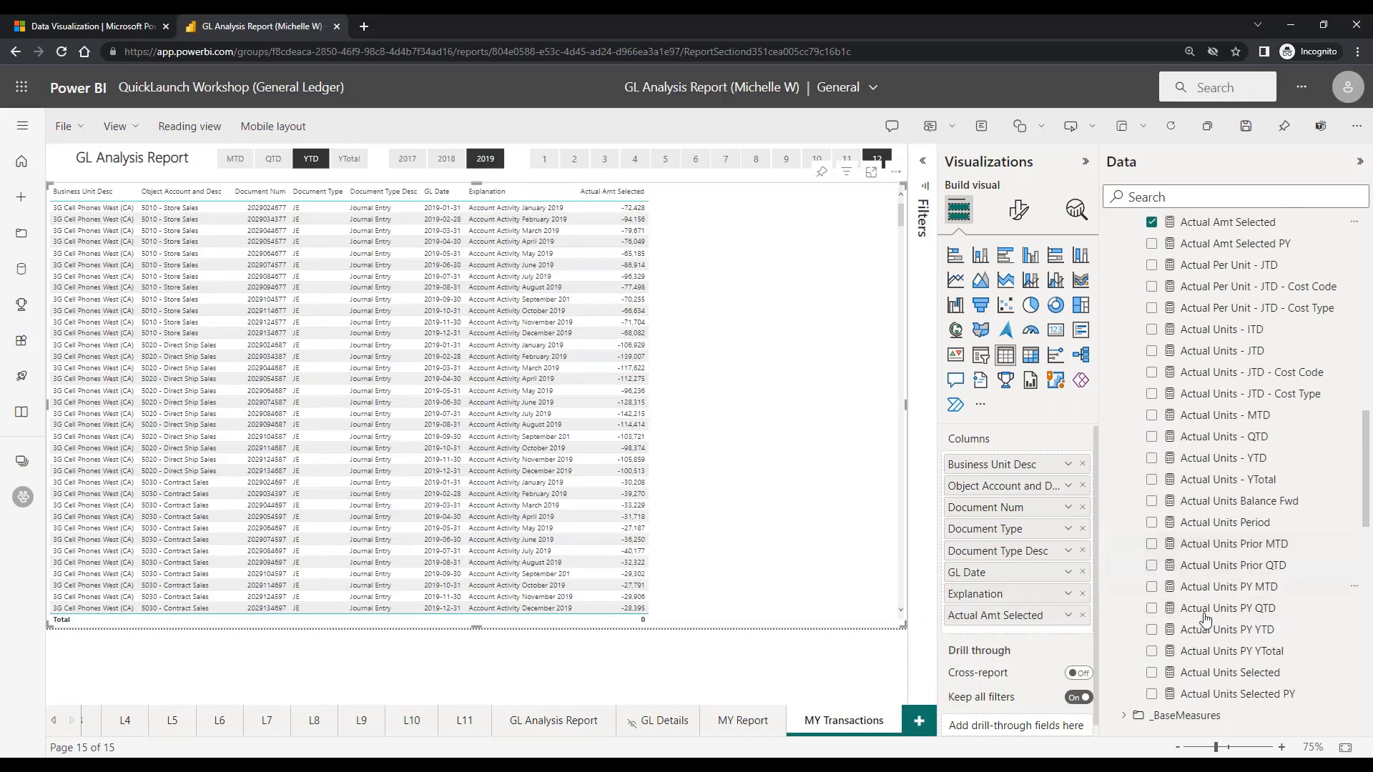
Step: Add Actual Units Selected from the _Actual folder after Actual Amt Selected
{"action": "left_click", "coordinate": [1152, 674]}
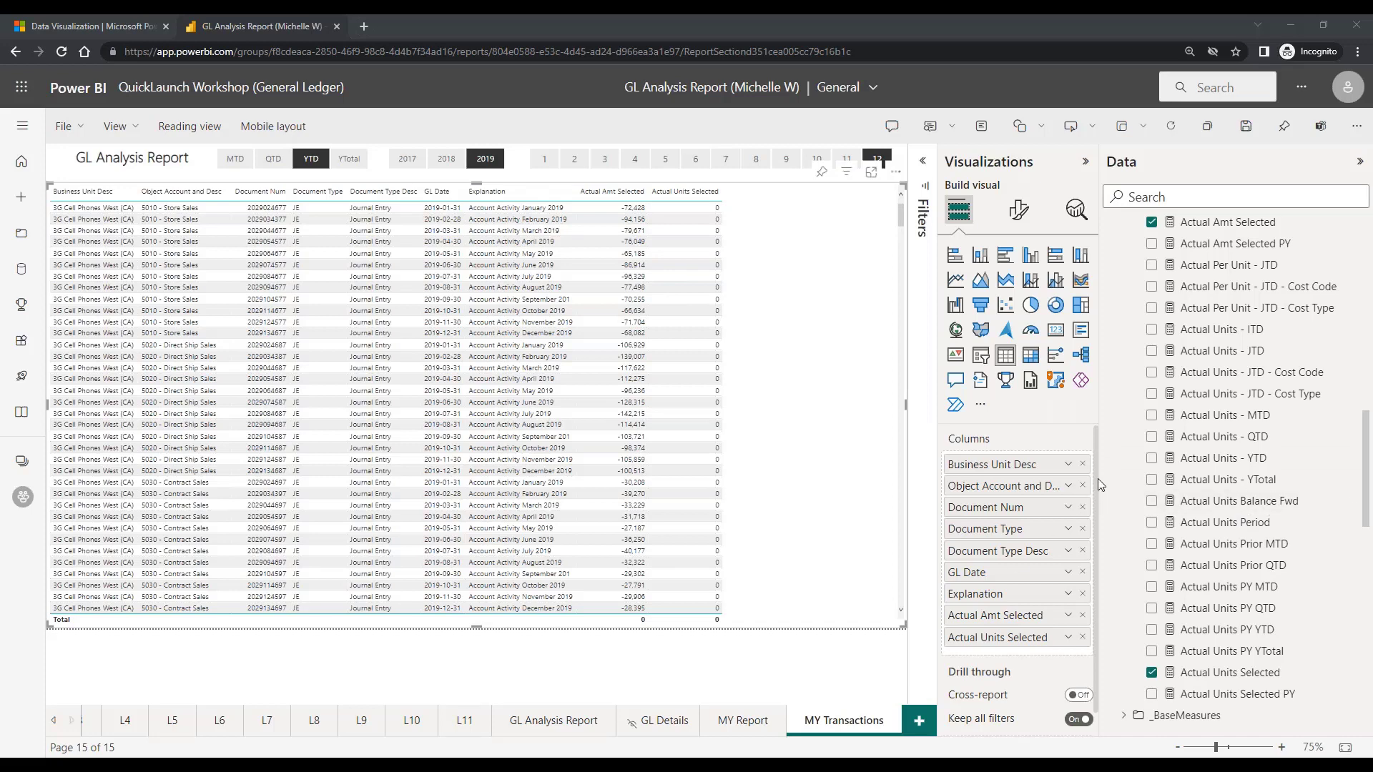
{"action": "scroll", "coordinate": [1095, 478], "scroll_direction": "down", "scroll_amount": 1}
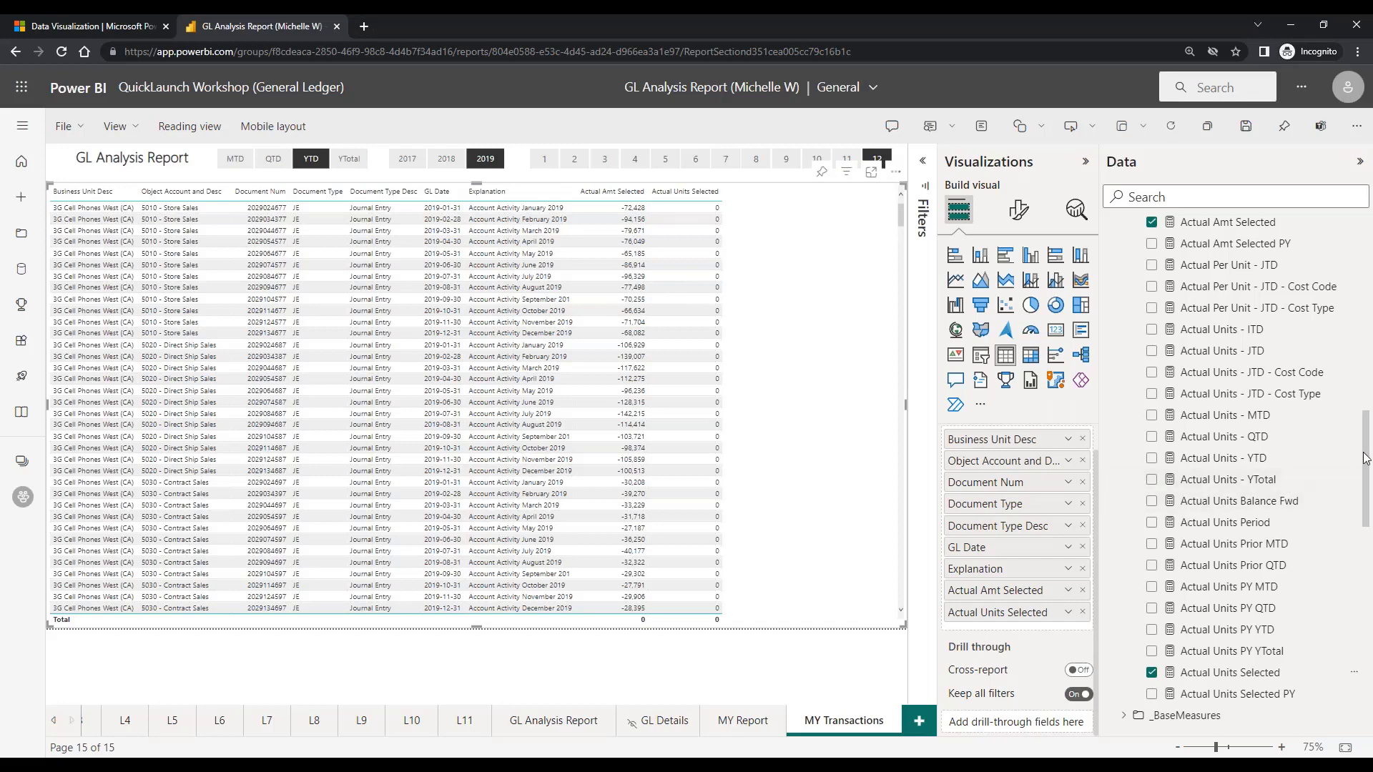
Step: Add Business Unit and Desc and Business Unit Desc as drill-through fields
{"action": "left_click_drag", "start_coordinate": [1366, 458], "coordinate": [1366, 278]}
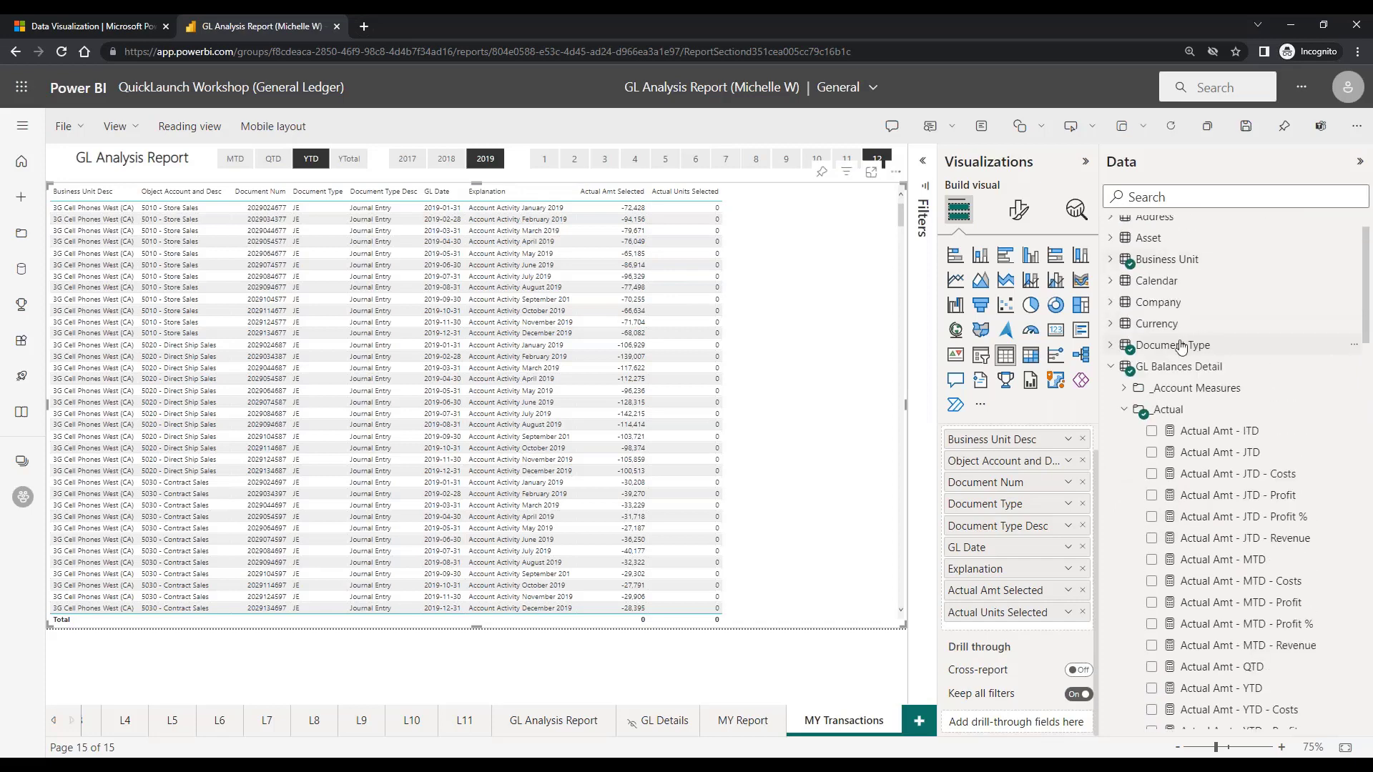
{"action": "left_click", "coordinate": [1111, 367]}
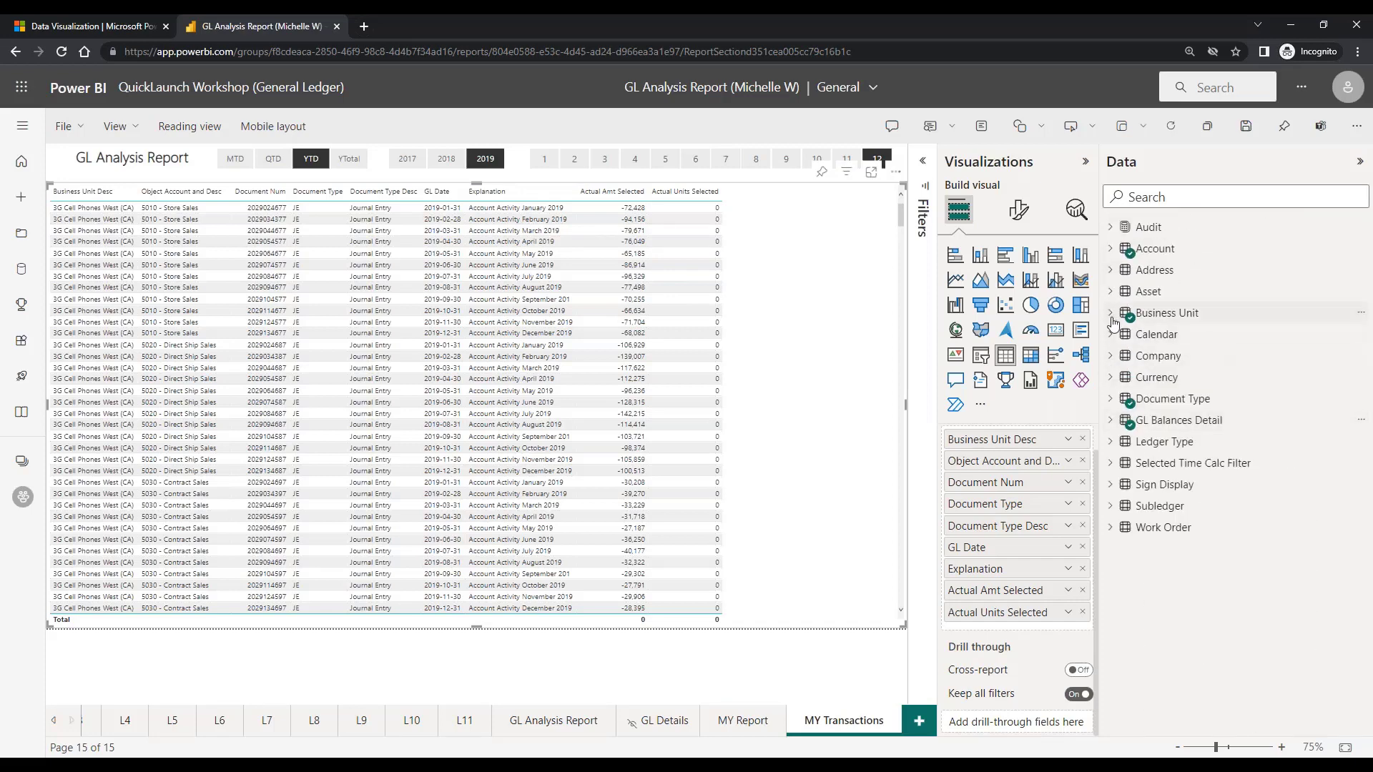
{"action": "left_click", "coordinate": [1110, 314]}
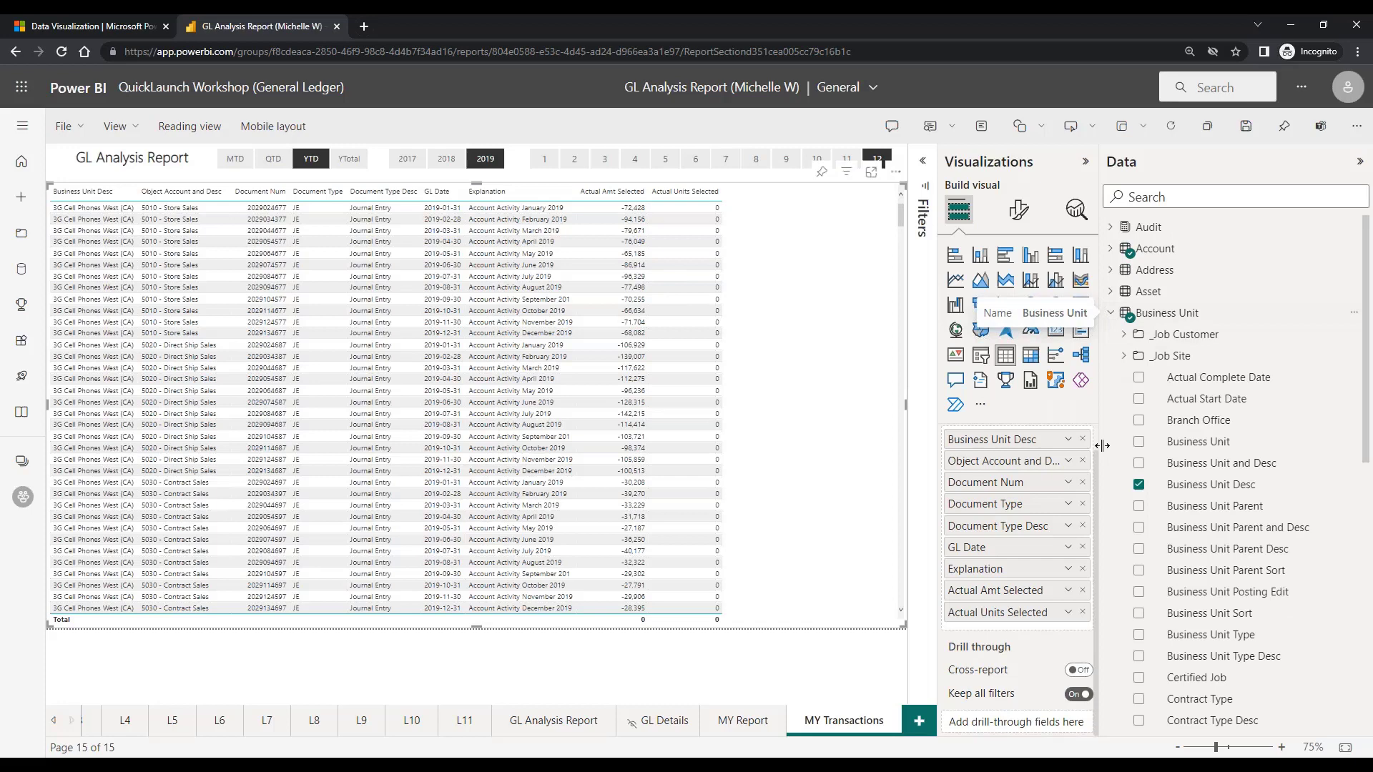
{"action": "right_click", "coordinate": [1199, 470]}
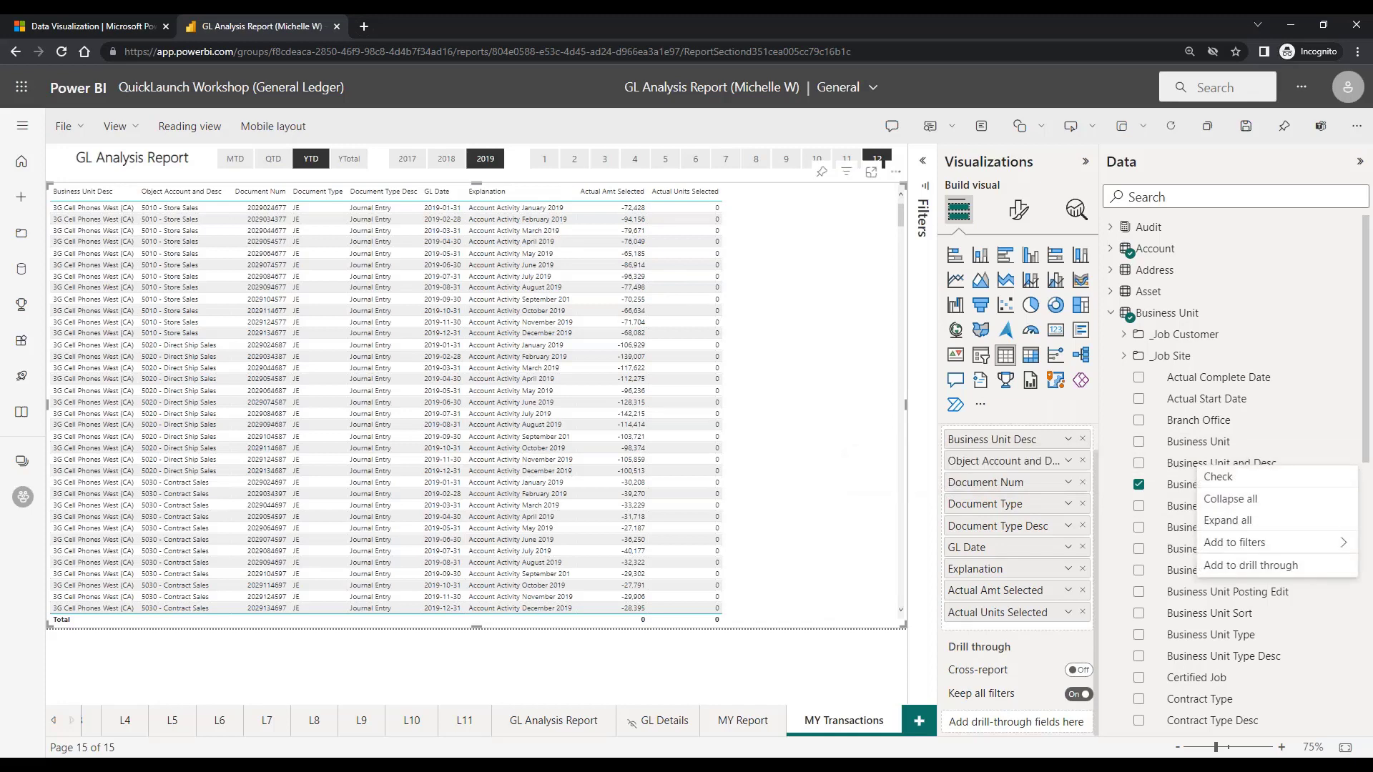
{"action": "left_click", "coordinate": [1206, 567]}
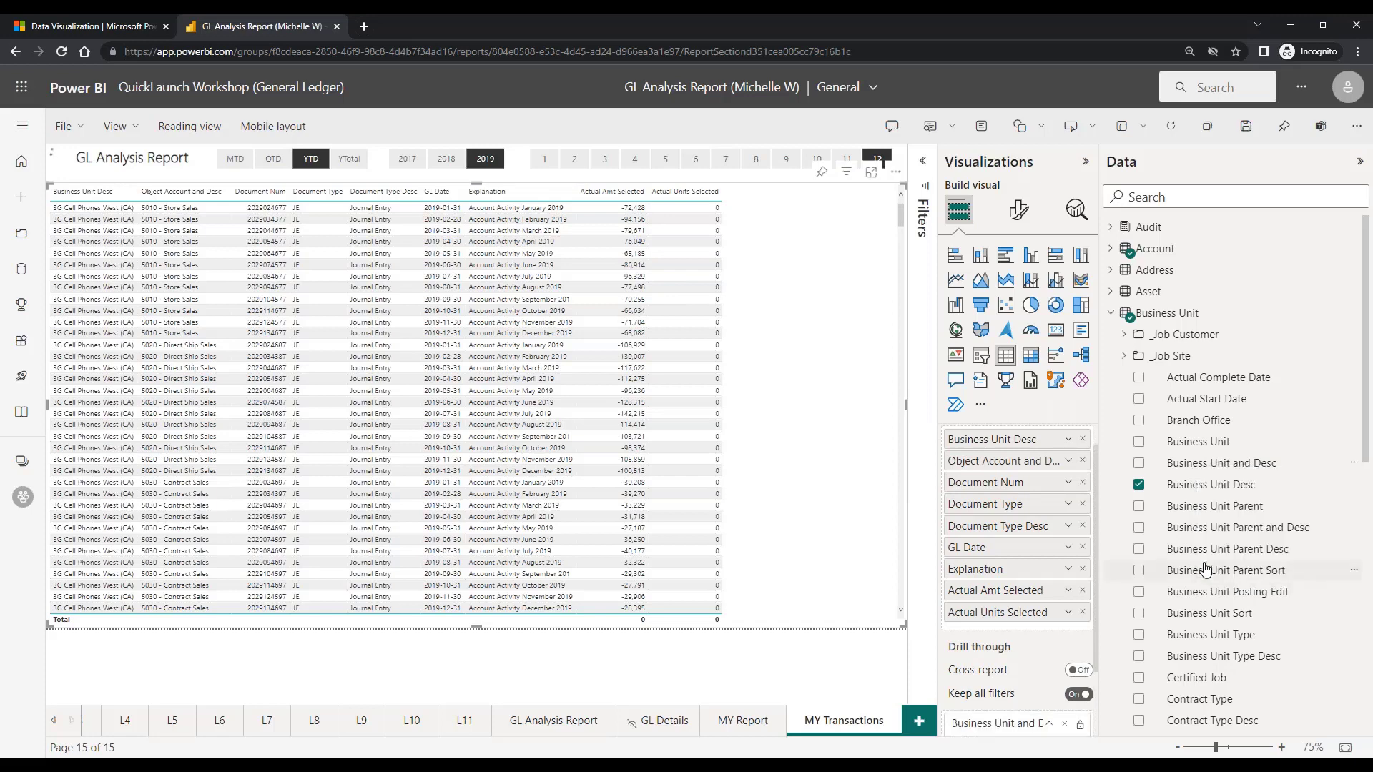
{"action": "right_click", "coordinate": [1188, 489]}
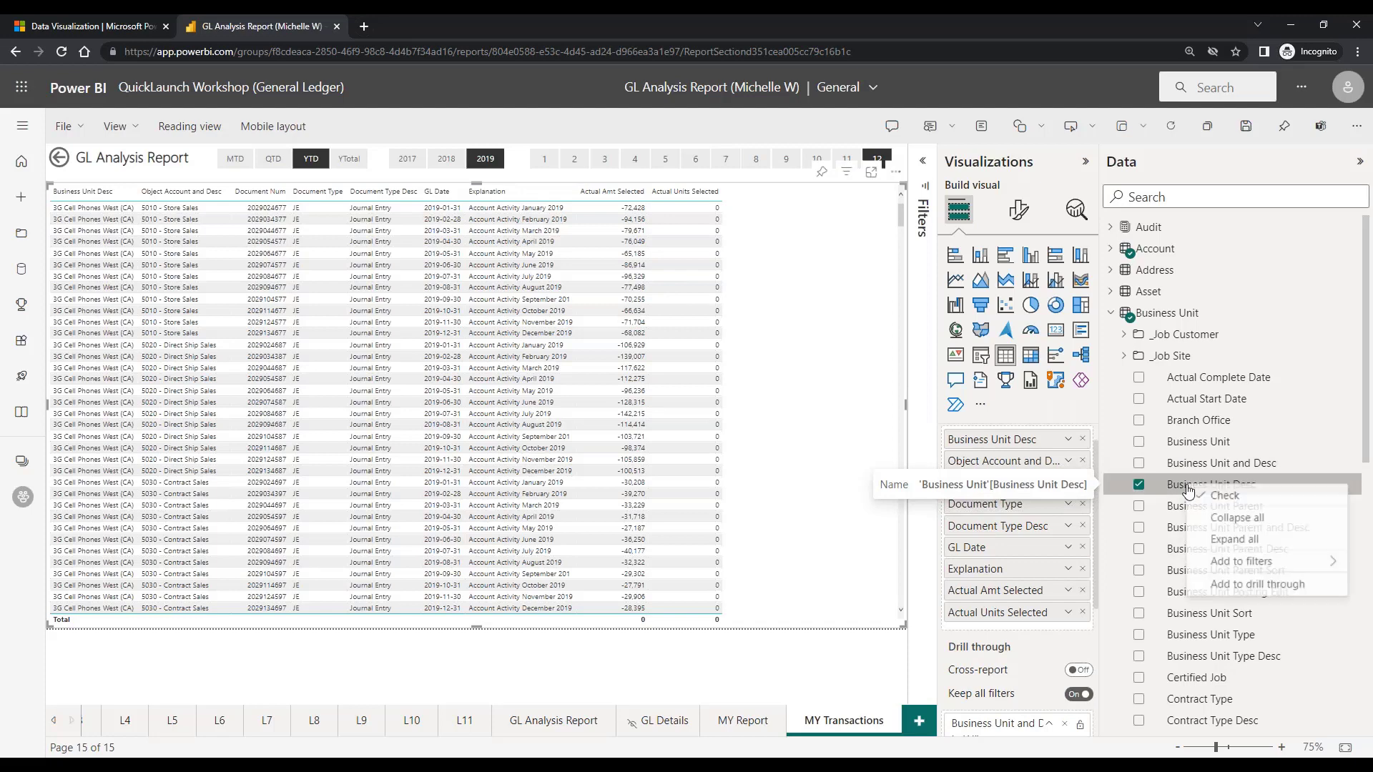
{"action": "left_click", "coordinate": [1210, 585]}
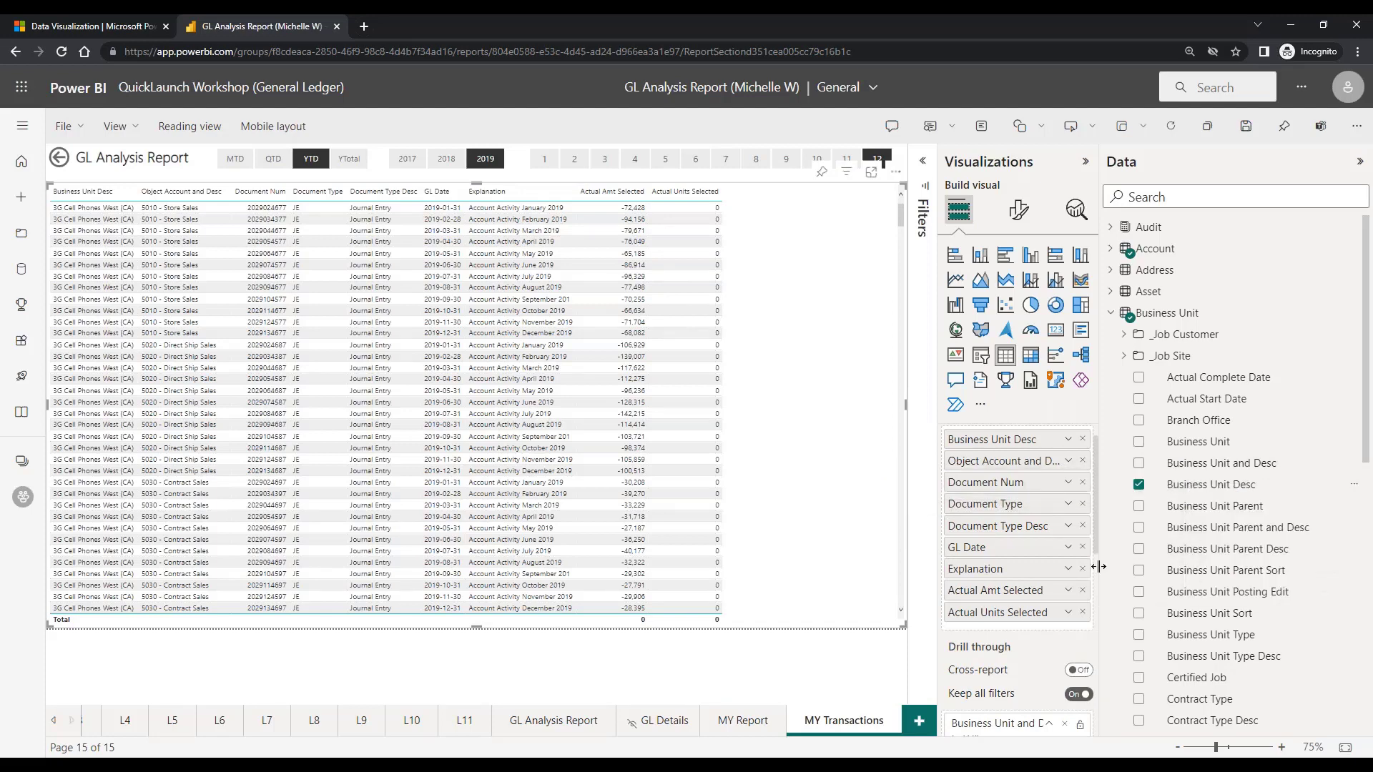
{"action": "left_click_drag", "start_coordinate": [1094, 543], "coordinate": [1099, 643]}
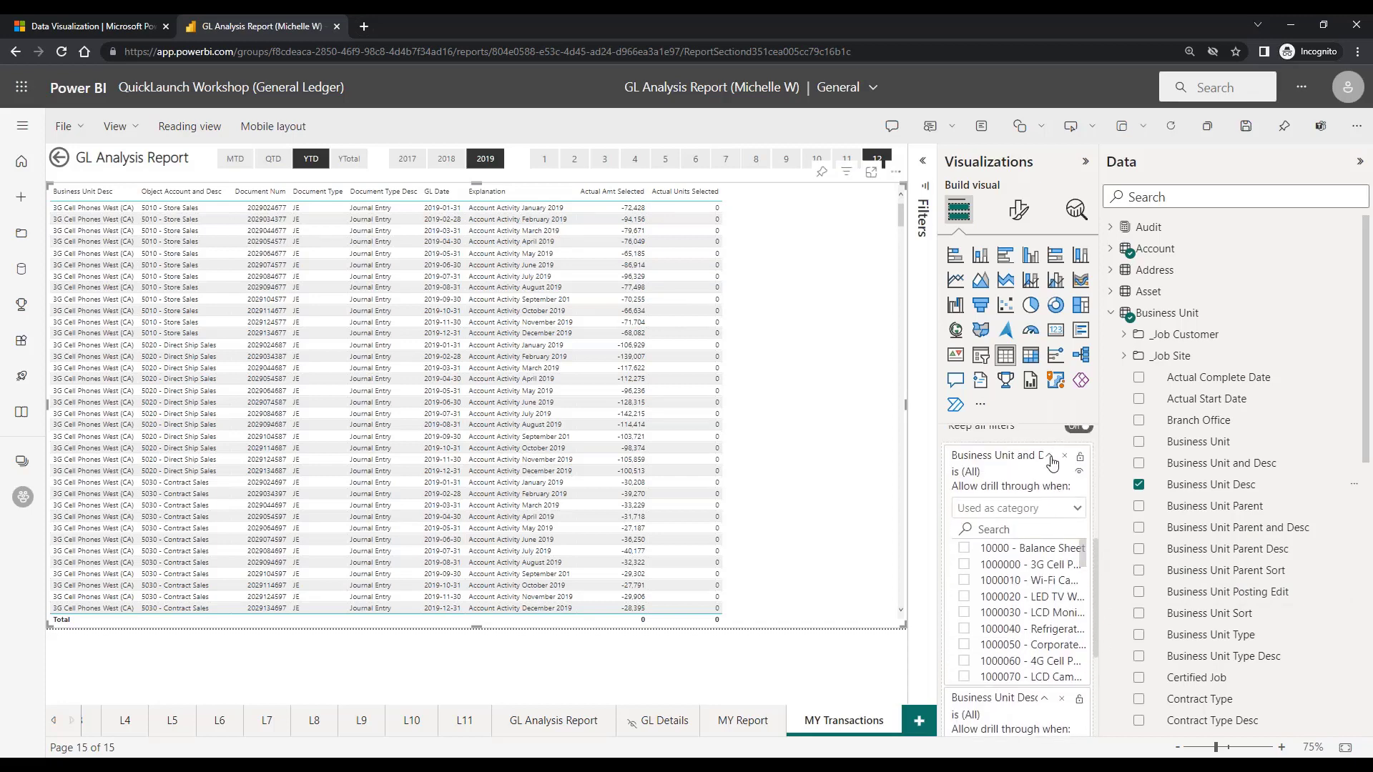
{"action": "left_click", "coordinate": [1049, 457]}
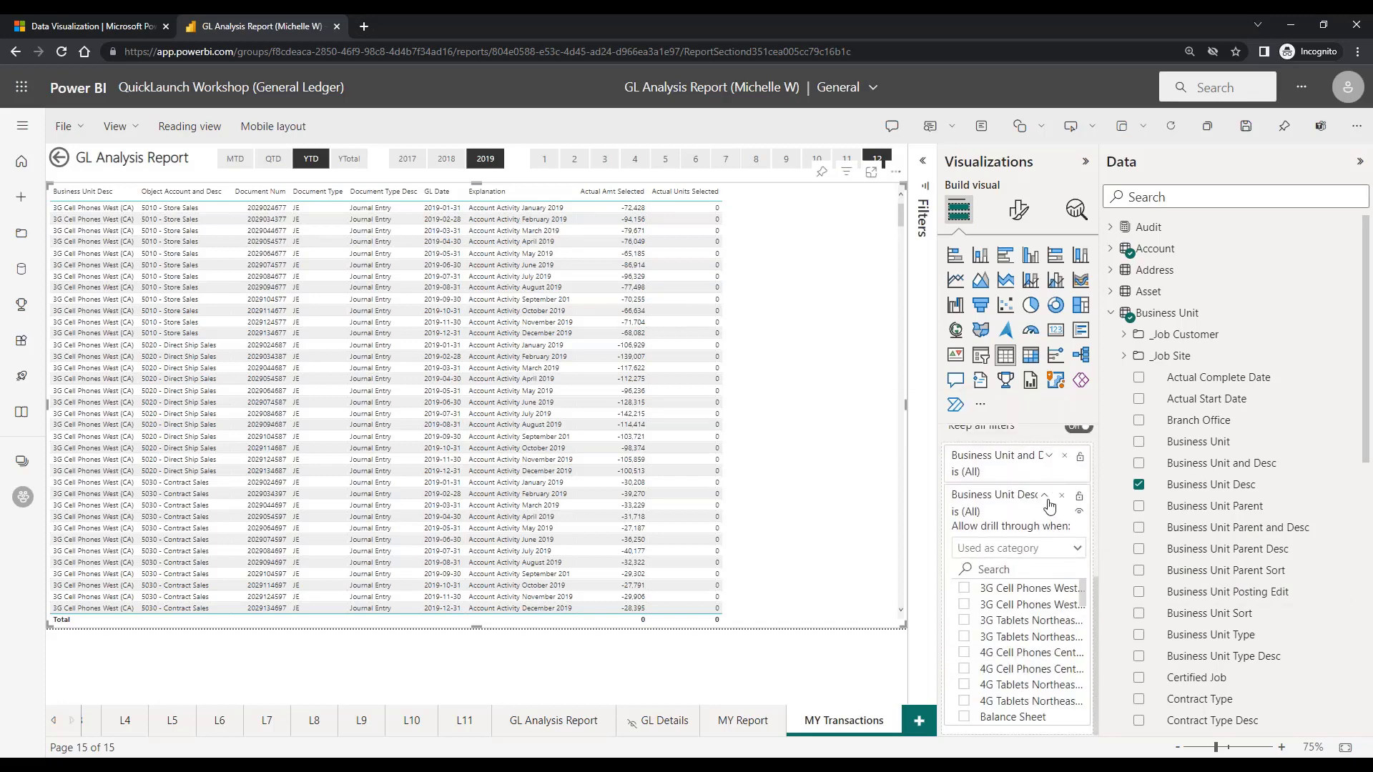
{"action": "left_click", "coordinate": [1047, 499]}
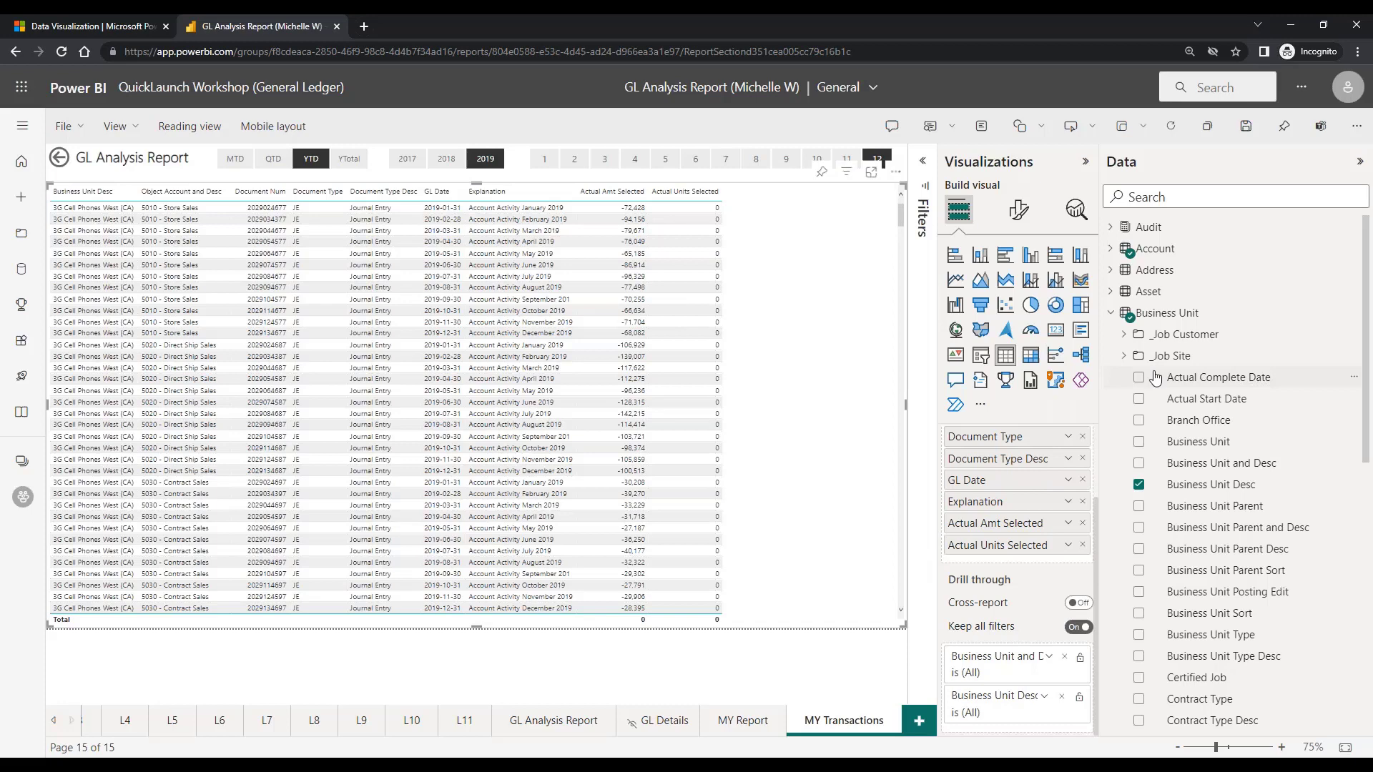
Step: Add Division from the Business Unit table as a drill-through field
{"action": "scroll", "coordinate": [1174, 424], "scroll_direction": "down", "scroll_amount": 3}
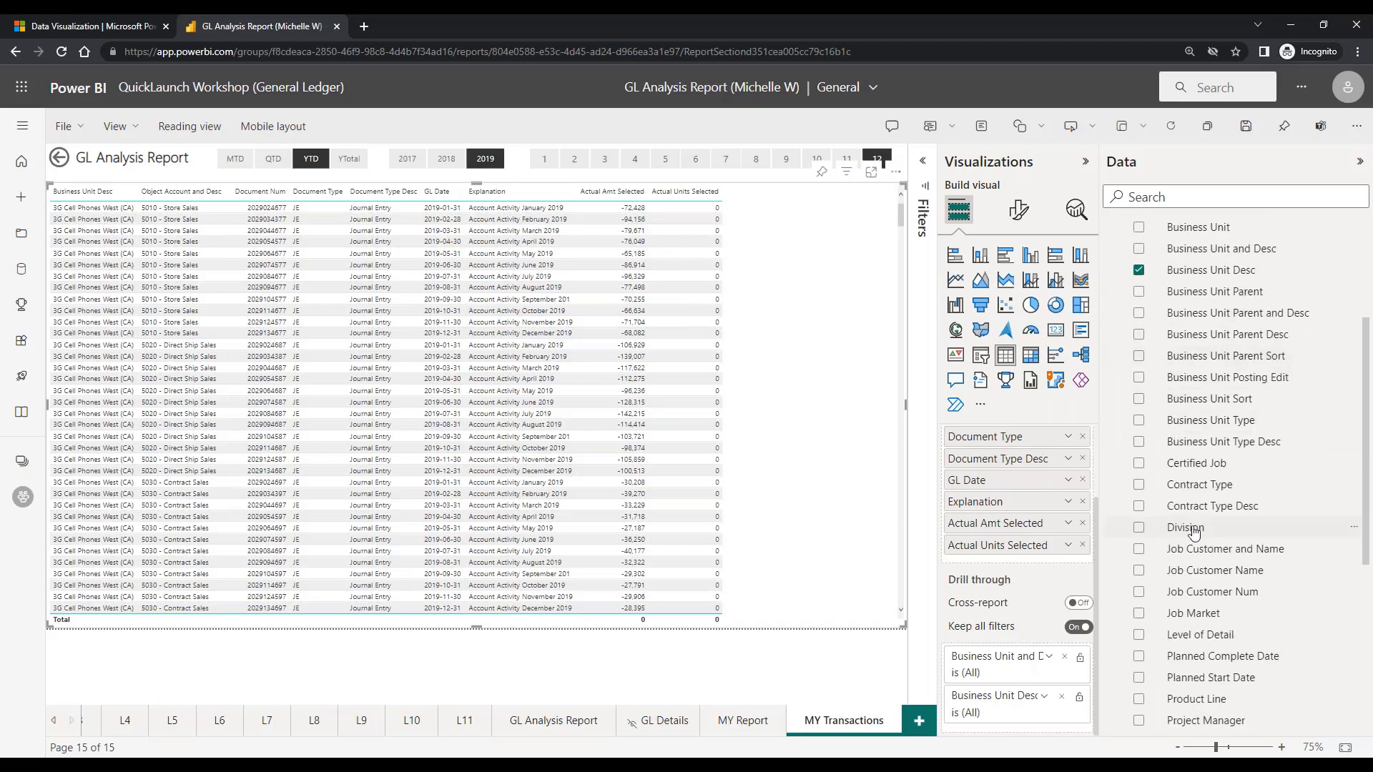
{"action": "right_click", "coordinate": [1193, 530]}
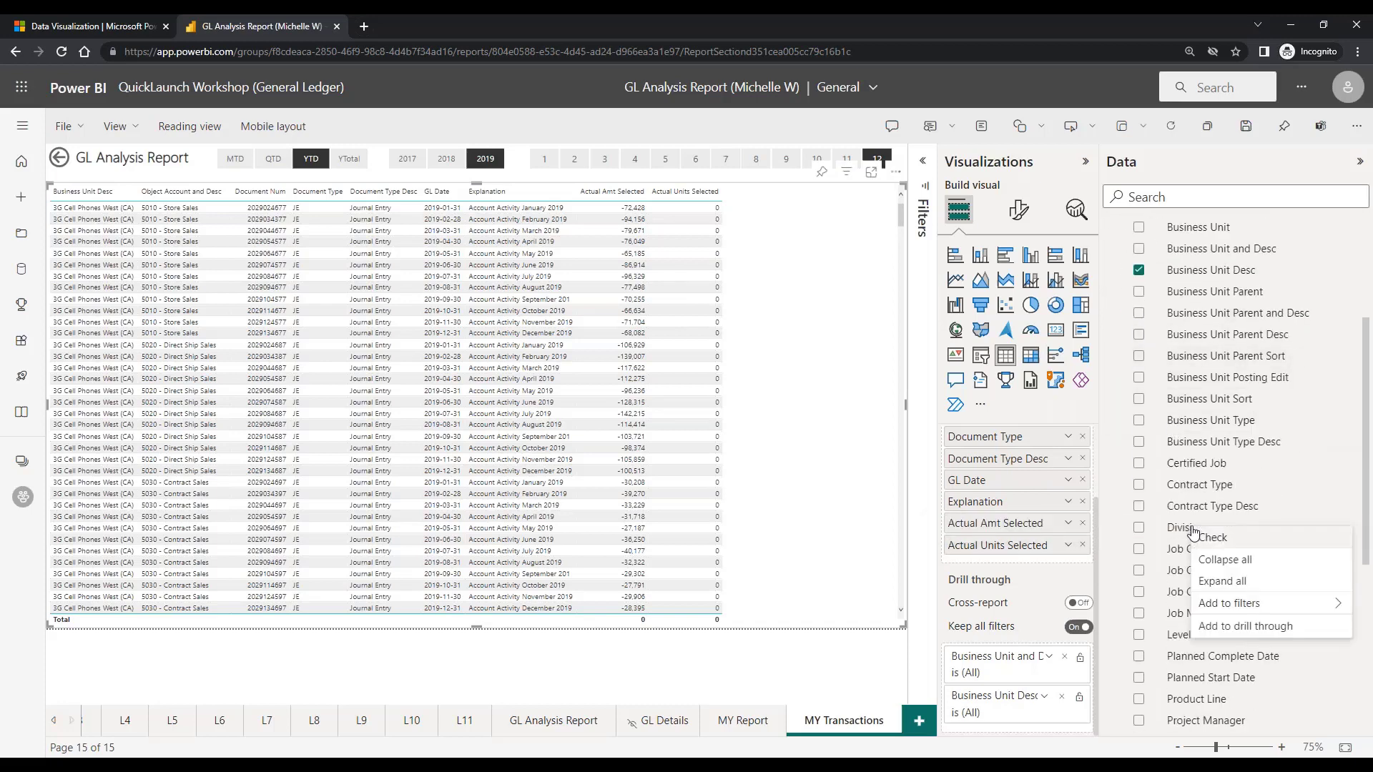
{"action": "left_click", "coordinate": [1220, 627]}
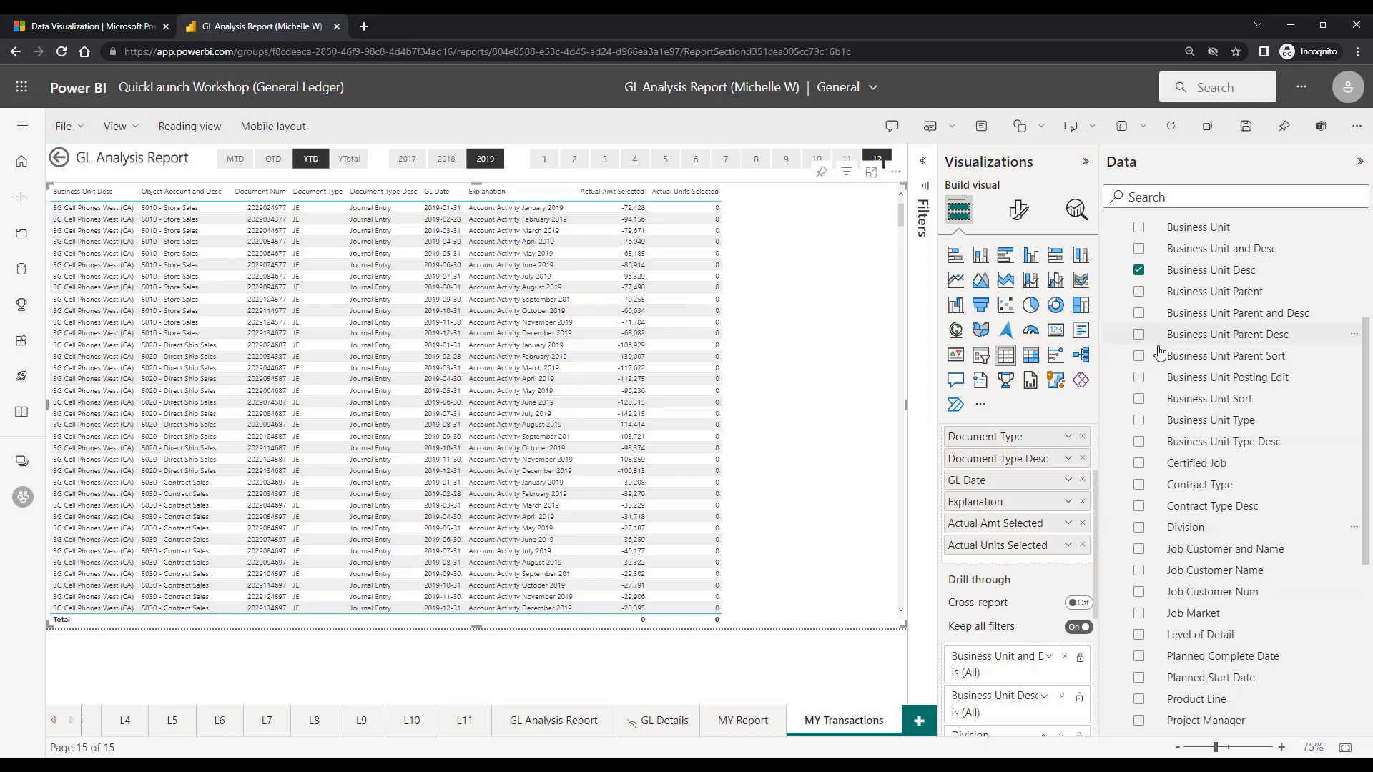
{"action": "scroll", "coordinate": [1159, 354], "scroll_direction": "down", "scroll_amount": 5}
{"action": "scroll", "coordinate": [1160, 354], "scroll_direction": "down", "scroll_amount": 1}
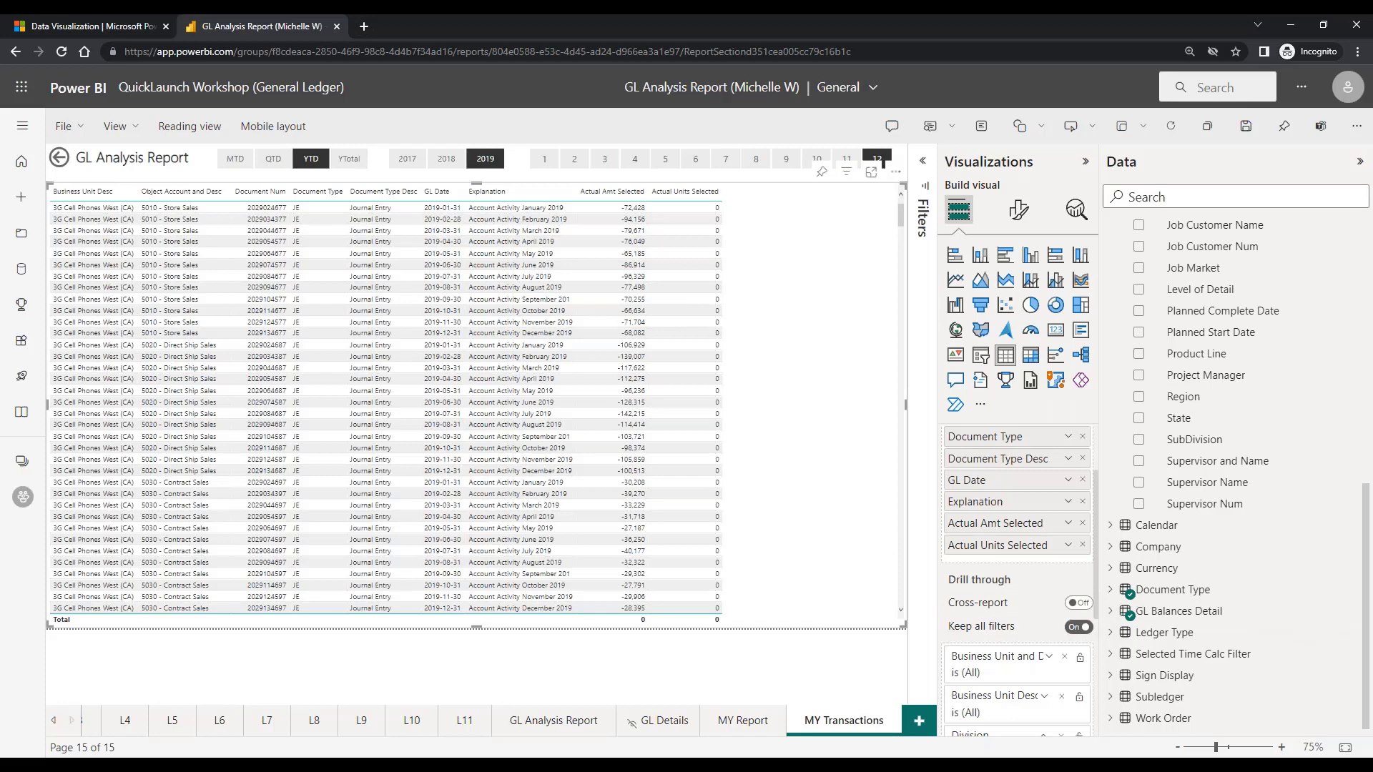
{"action": "scroll", "coordinate": [1069, 468], "scroll_direction": "up", "scroll_amount": 2}
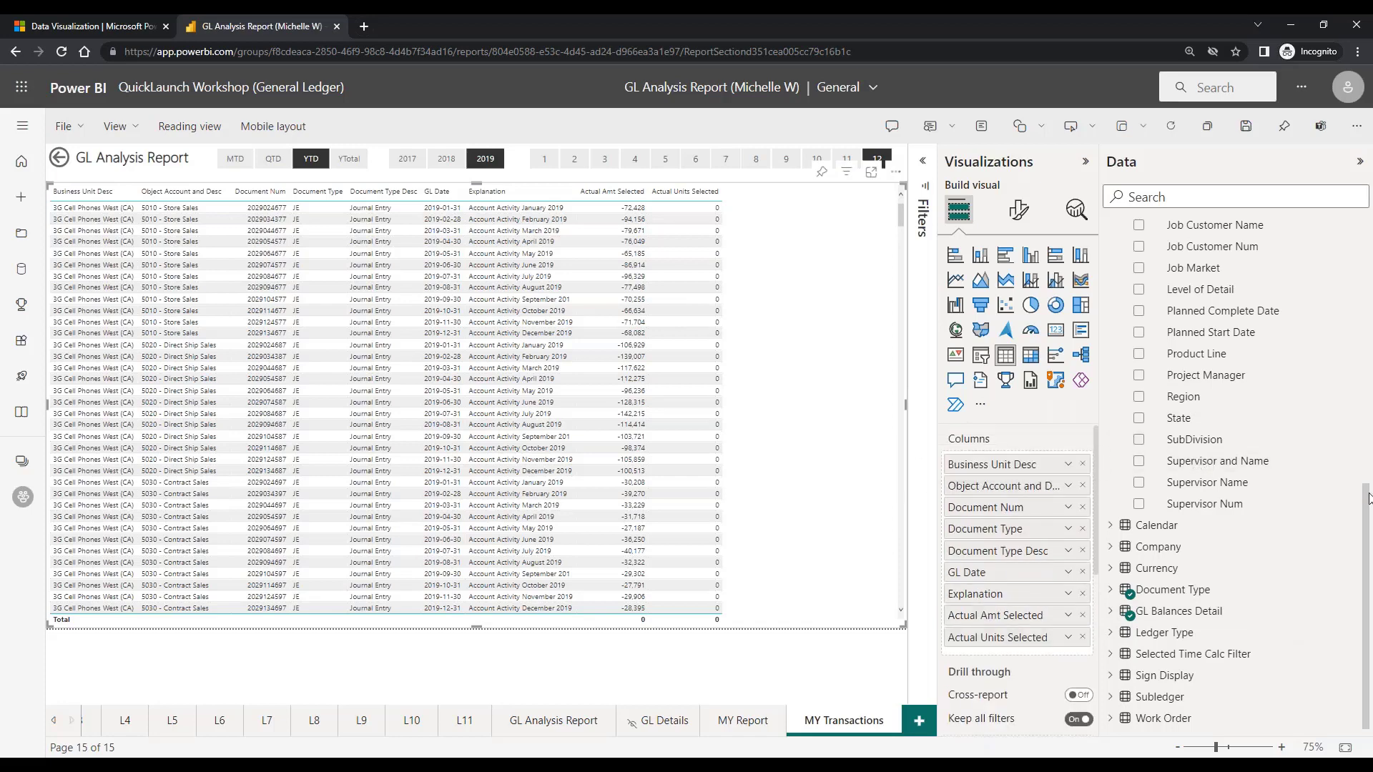
Step: Add Object Account and Desc, Object Account and Object Account Desc as drill-through fields
{"action": "scroll", "coordinate": [1370, 499], "scroll_direction": "up", "scroll_amount": 7}
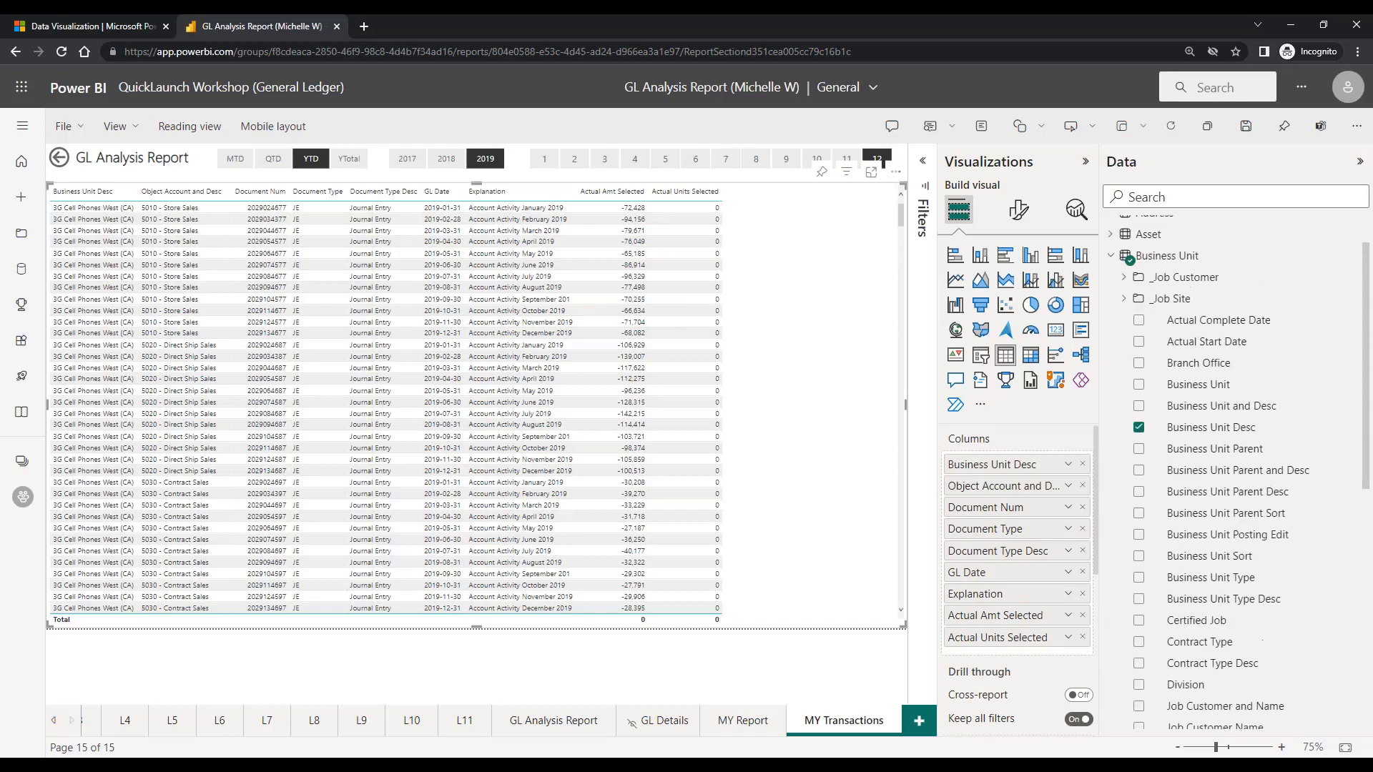
{"action": "scroll", "coordinate": [1162, 307], "scroll_direction": "up", "scroll_amount": 1}
{"action": "left_click", "coordinate": [1111, 239]}
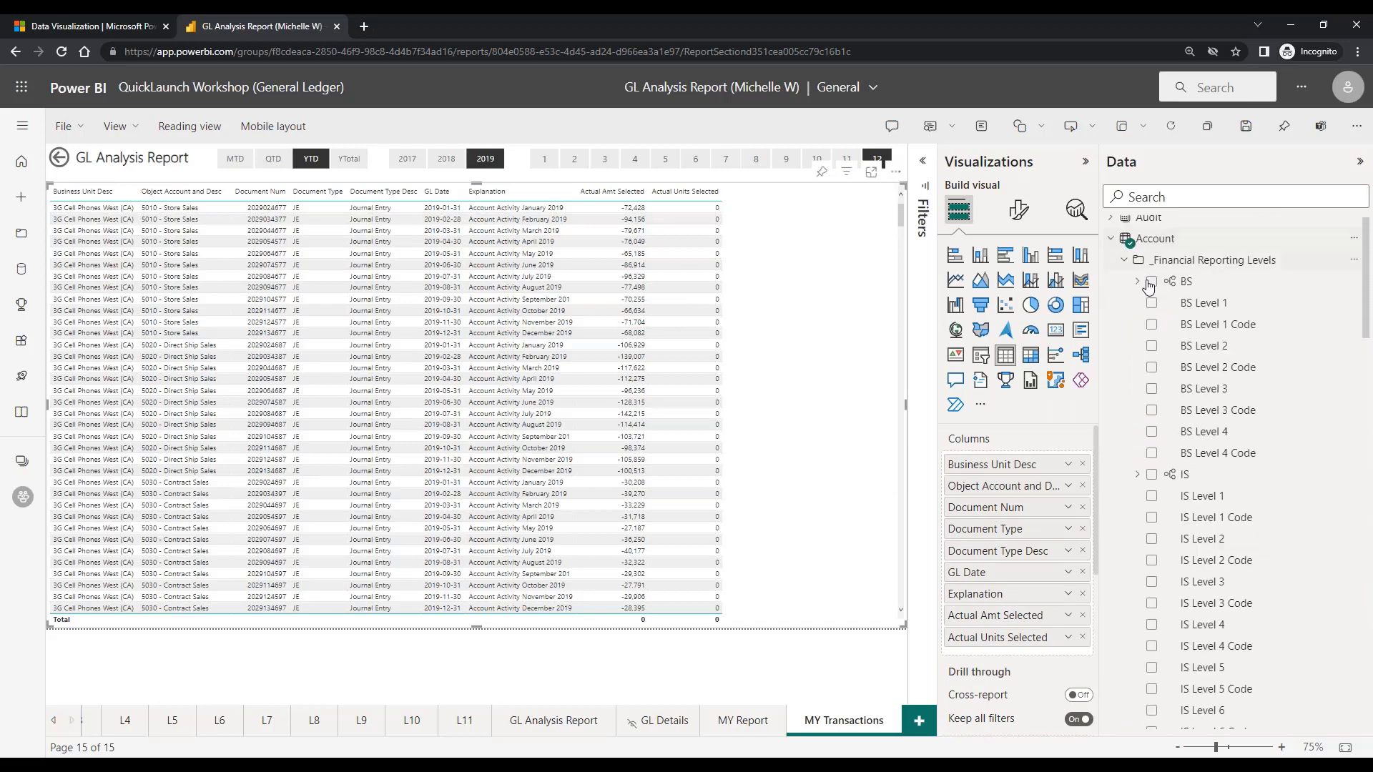
{"action": "left_click", "coordinate": [1124, 260]}
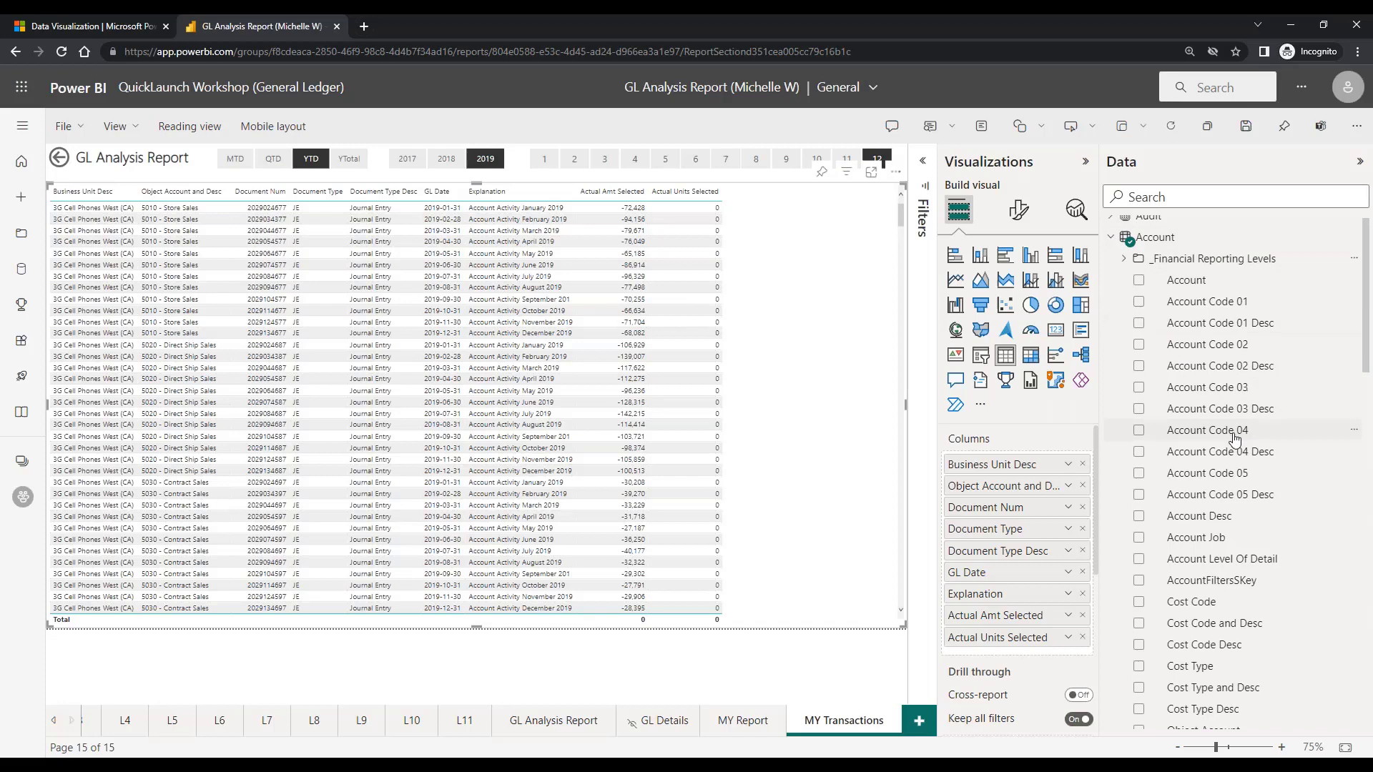
{"action": "scroll", "coordinate": [1235, 439], "scroll_direction": "down", "scroll_amount": 5}
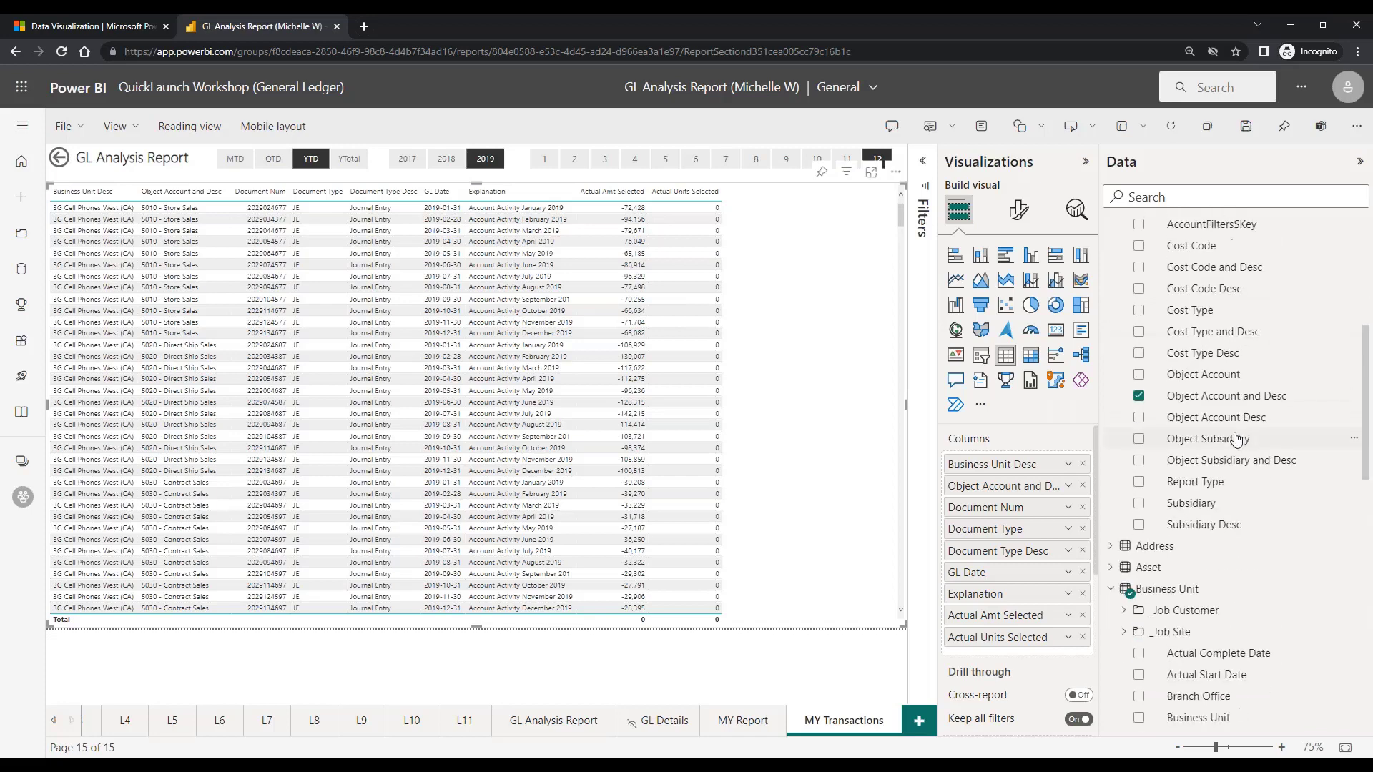
{"action": "right_click", "coordinate": [1210, 400]}
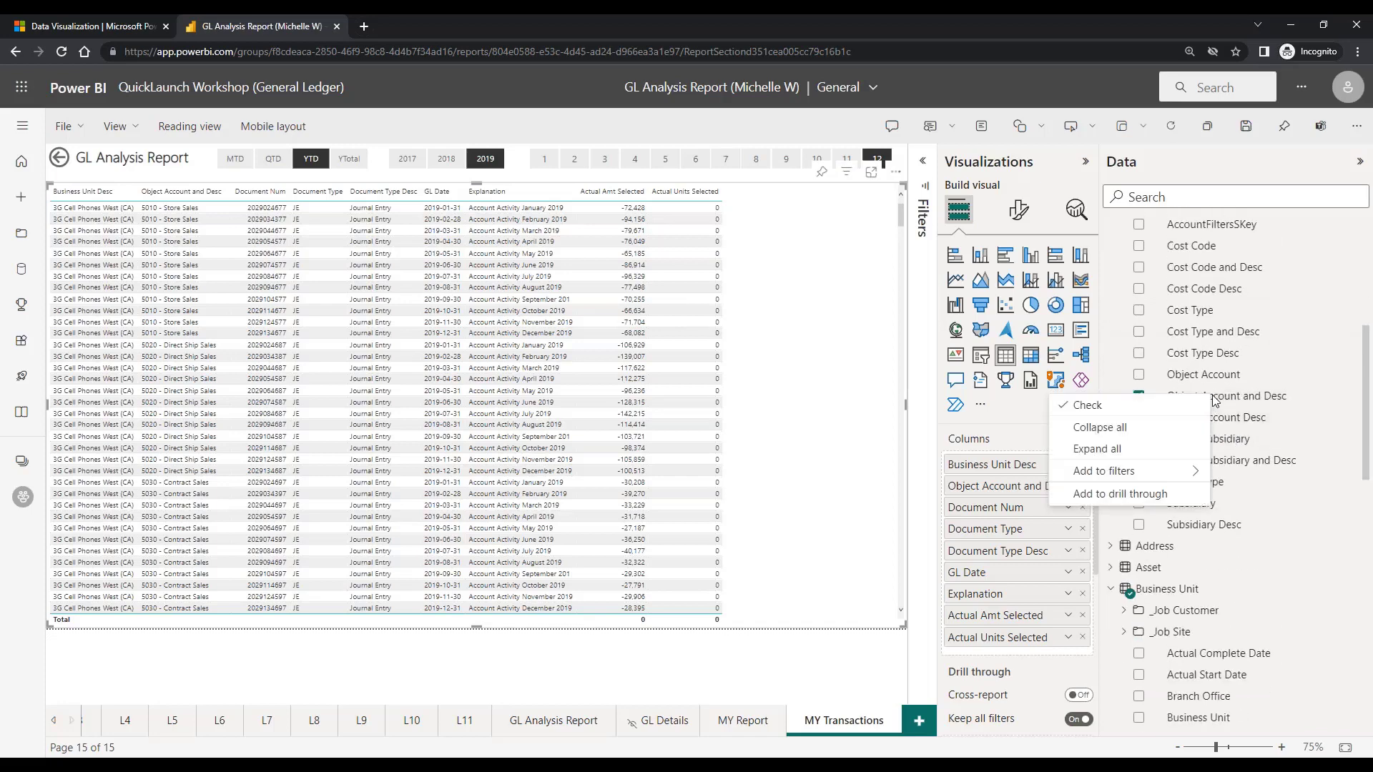
{"action": "left_click", "coordinate": [1140, 495]}
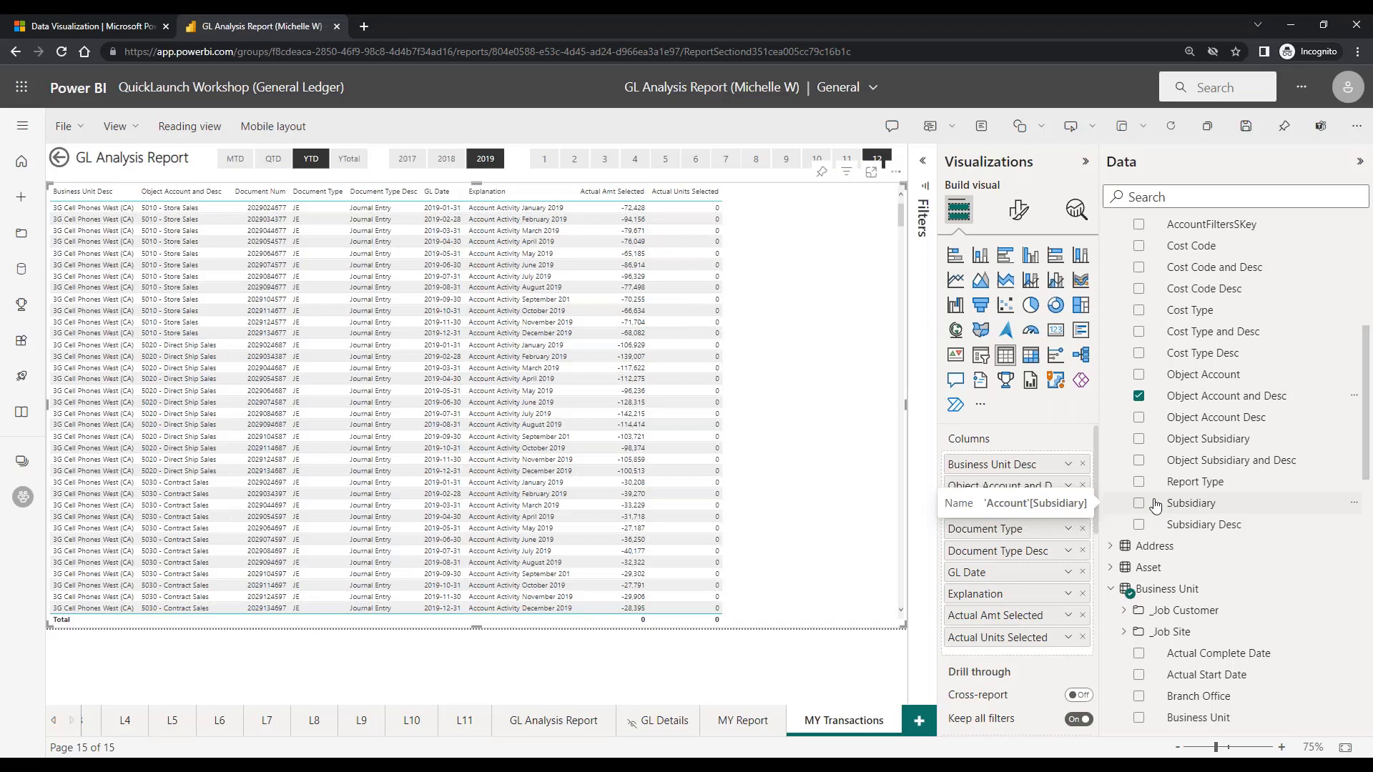
{"action": "right_click", "coordinate": [1194, 375]}
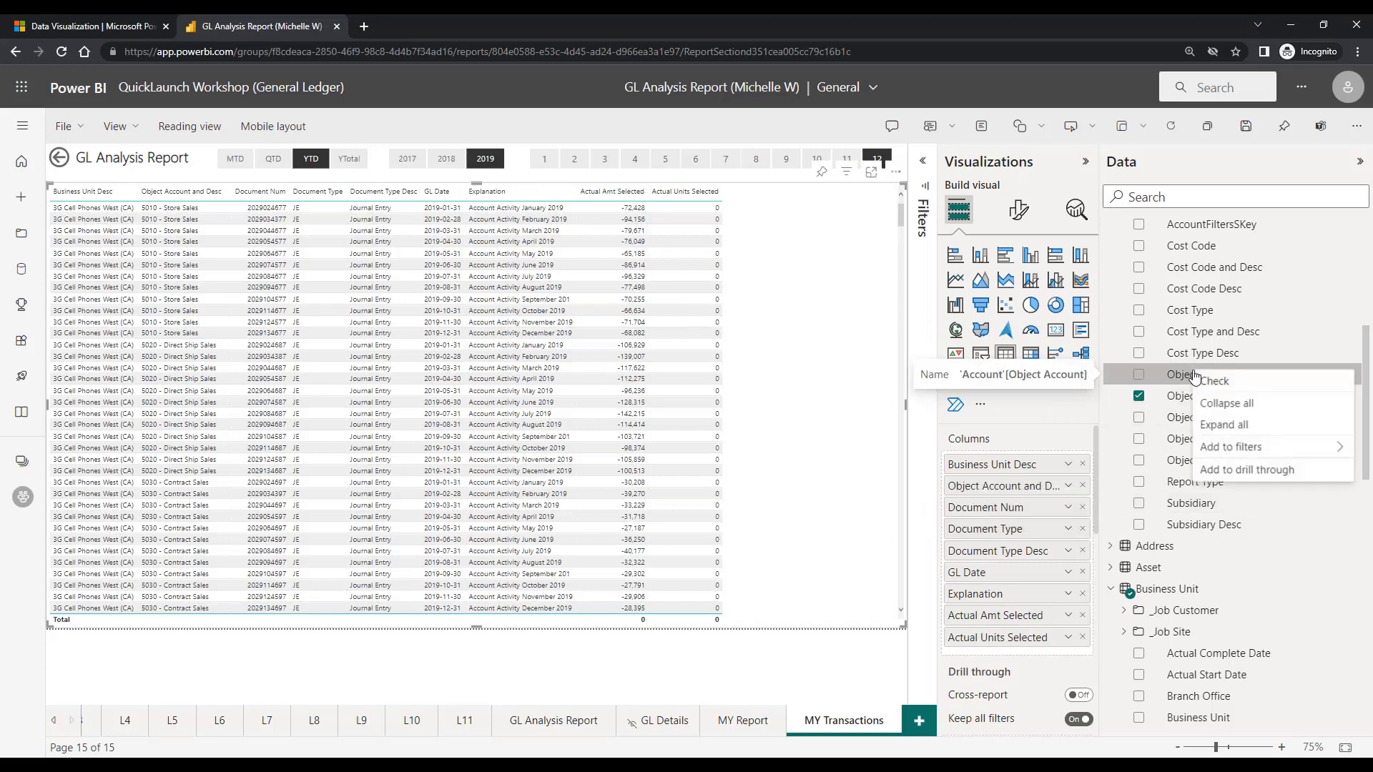
{"action": "left_click", "coordinate": [1245, 469]}
{"action": "right_click", "coordinate": [1207, 423]}
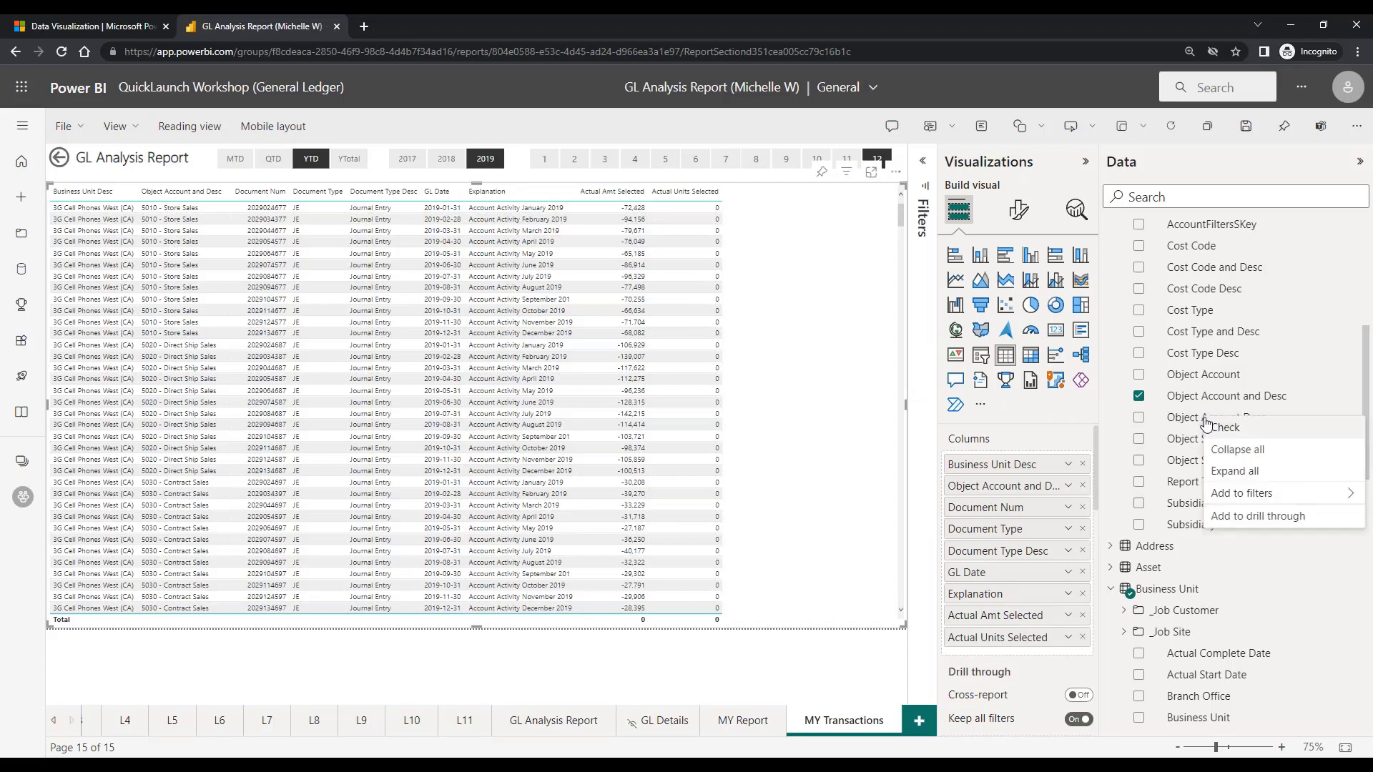
{"action": "left_click", "coordinate": [1256, 519]}
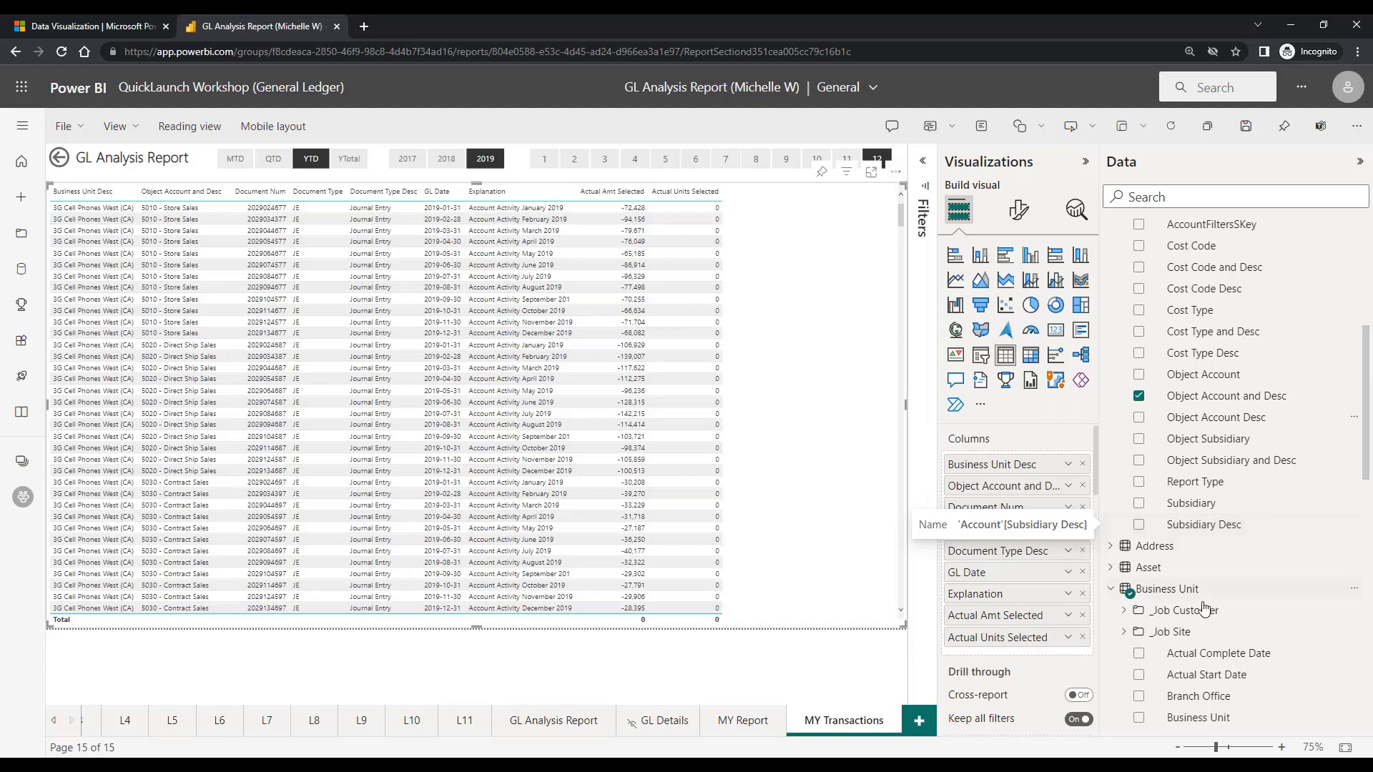
Step: Add Region and SubDivision as drill-through fields too
{"action": "scroll", "coordinate": [1215, 604], "scroll_direction": "down", "scroll_amount": 3}
{"action": "scroll", "coordinate": [1225, 602], "scroll_direction": "down", "scroll_amount": 6}
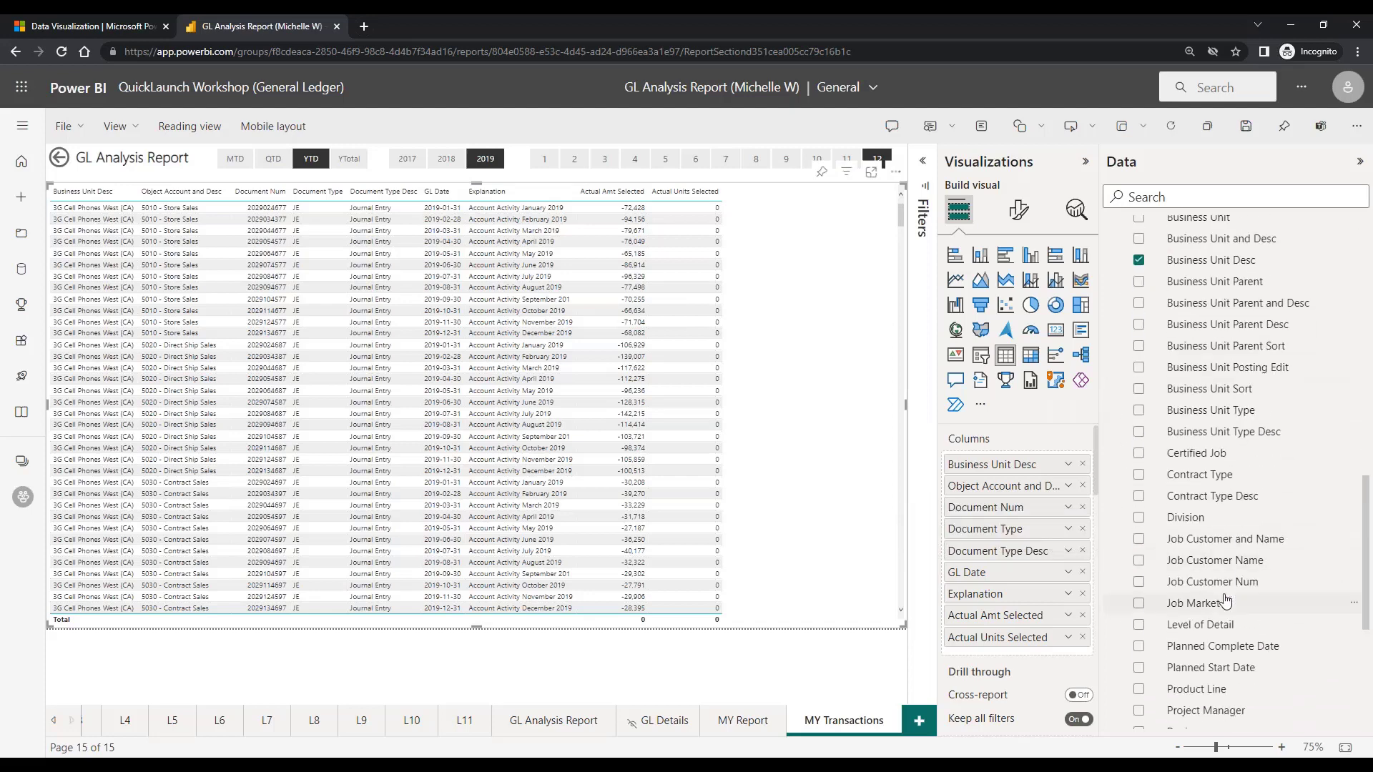
{"action": "right_click", "coordinate": [1192, 593]}
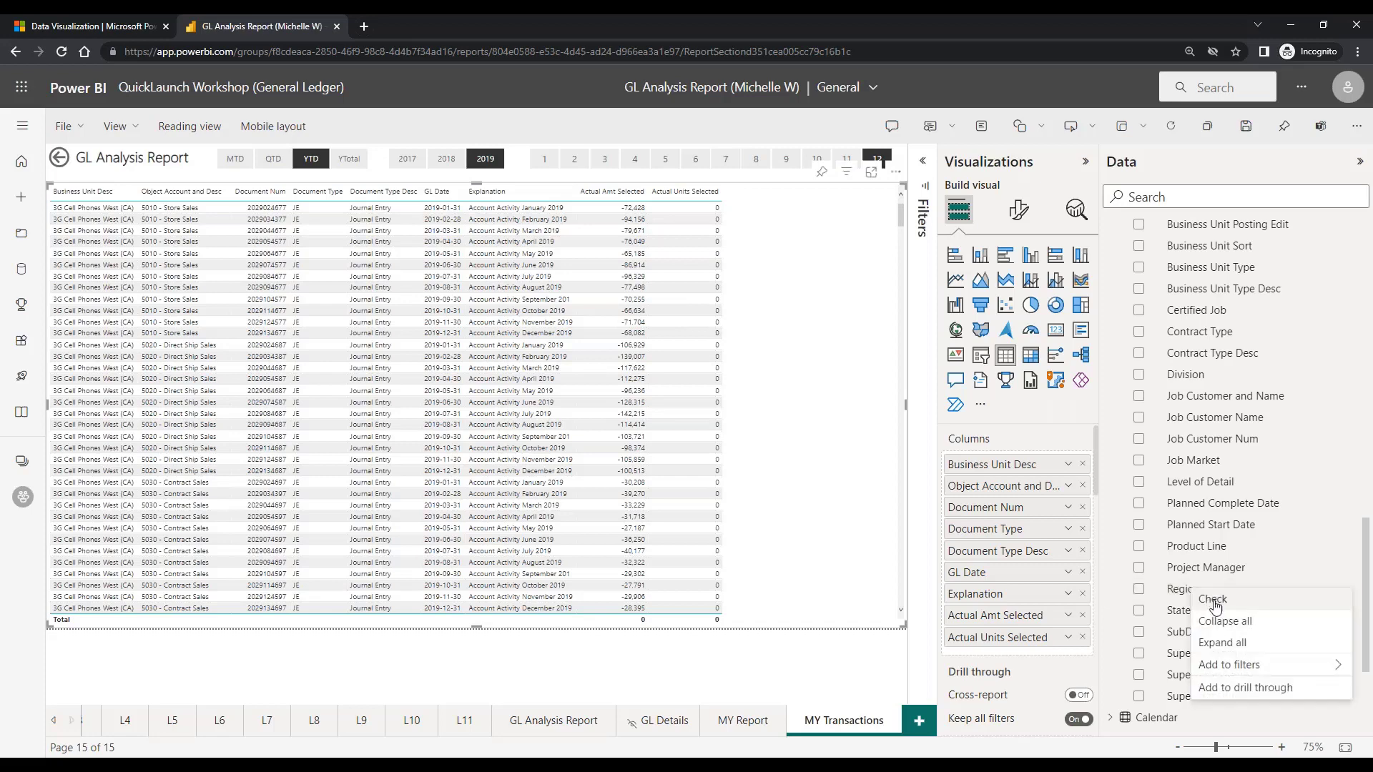
{"action": "left_click", "coordinate": [1222, 688]}
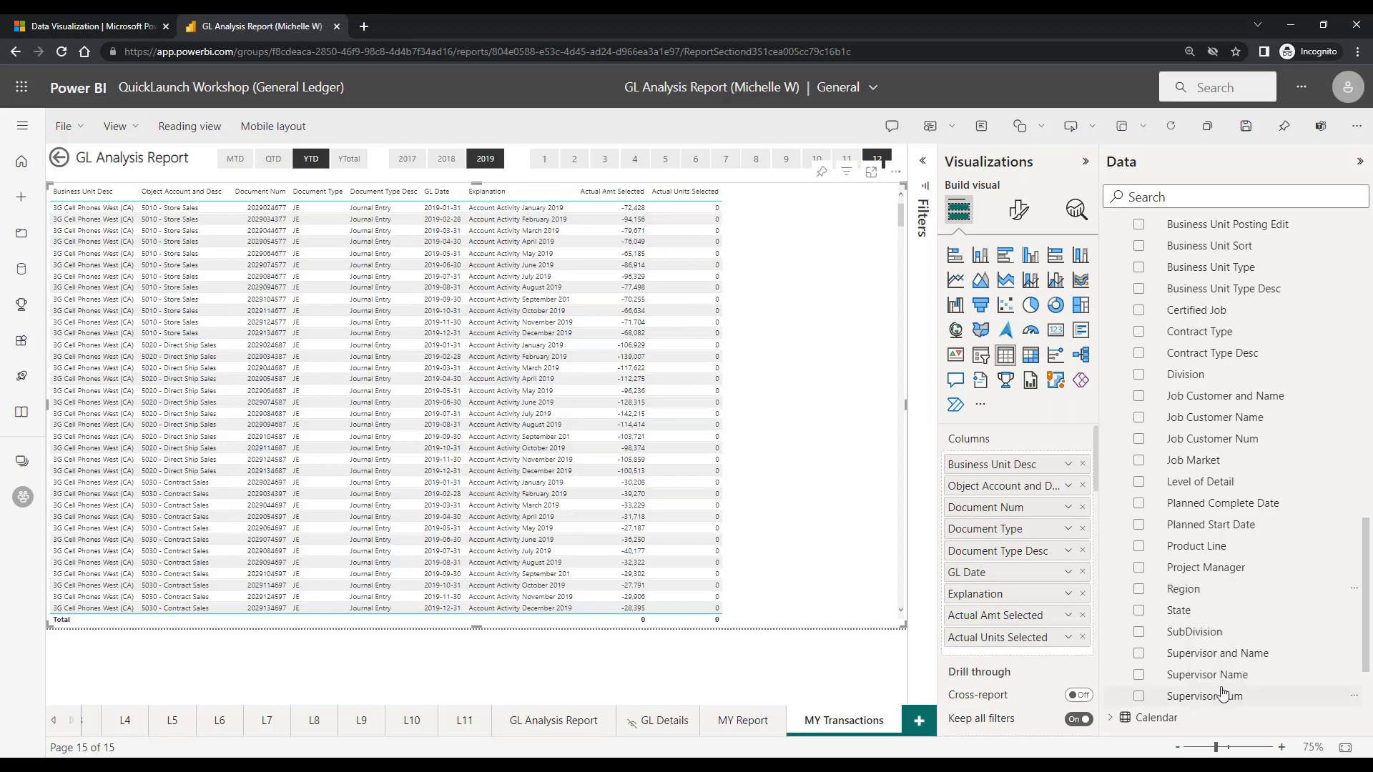
{"action": "right_click", "coordinate": [1208, 631]}
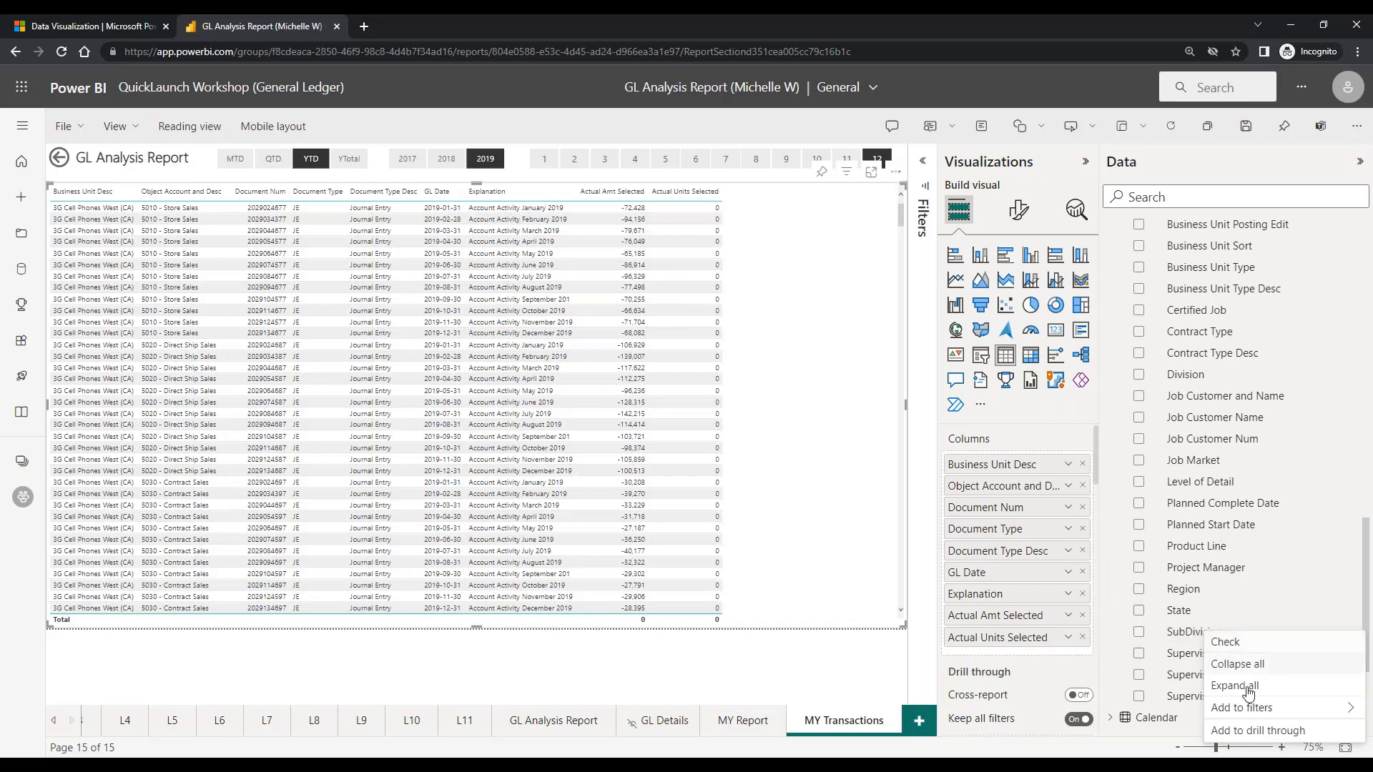
{"action": "left_click", "coordinate": [1252, 733]}
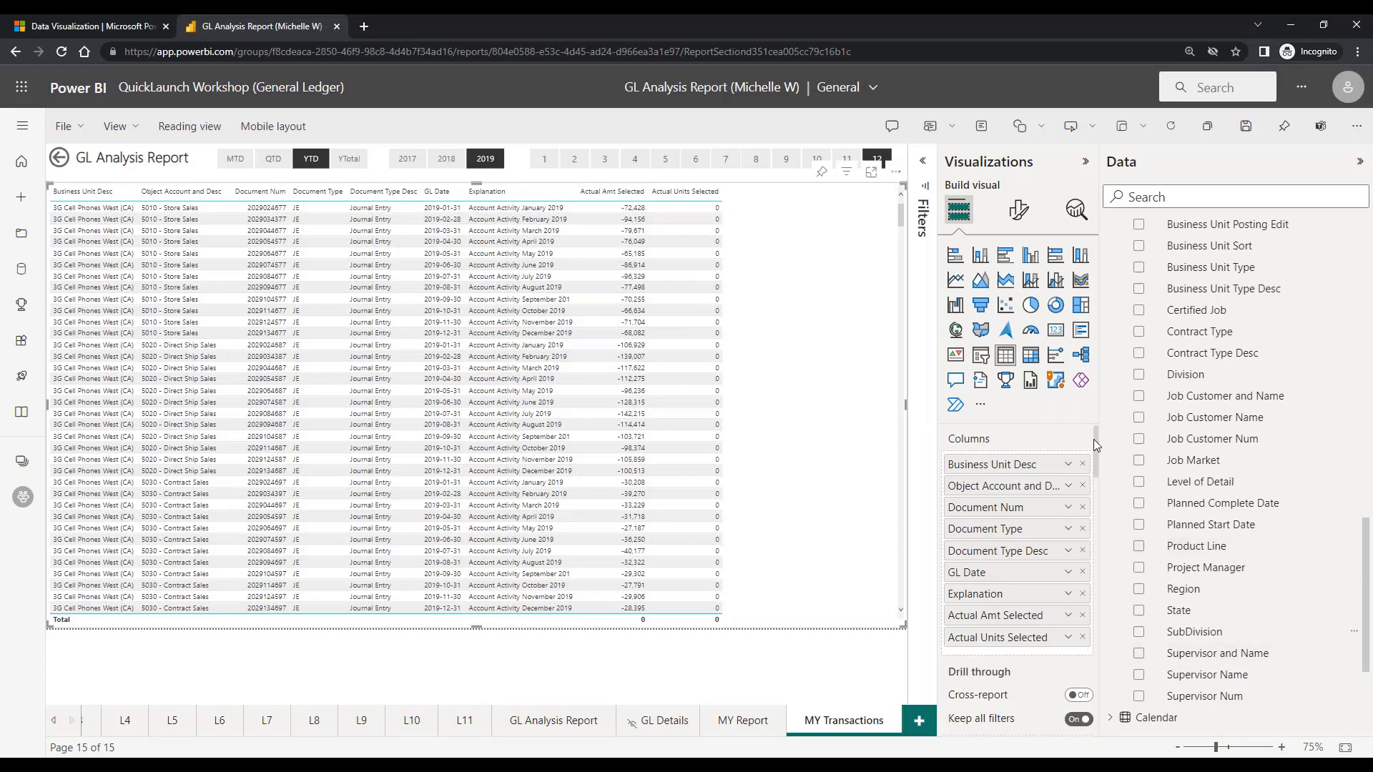
{"action": "left_click_drag", "start_coordinate": [1095, 444], "coordinate": [1095, 496]}
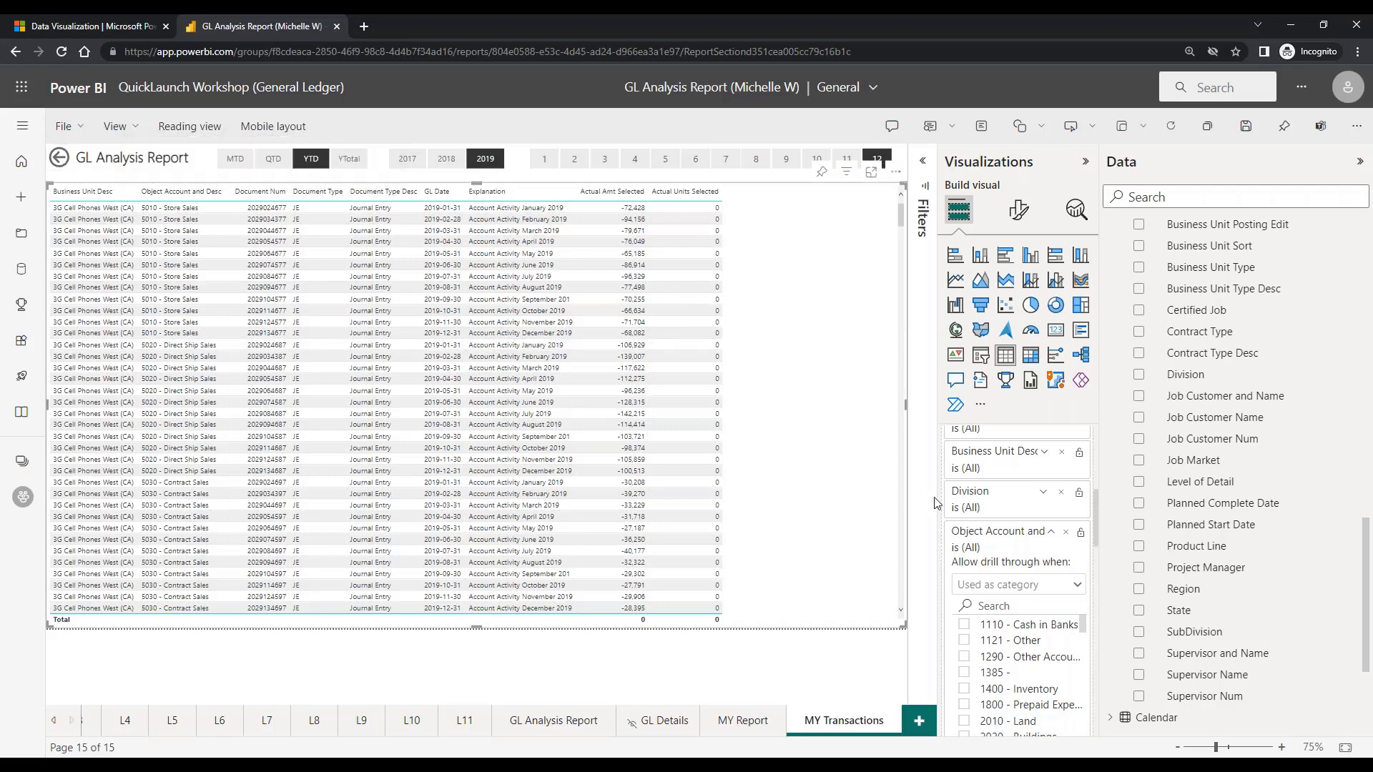
{"action": "left_click_drag", "start_coordinate": [1096, 513], "coordinate": [1098, 474]}
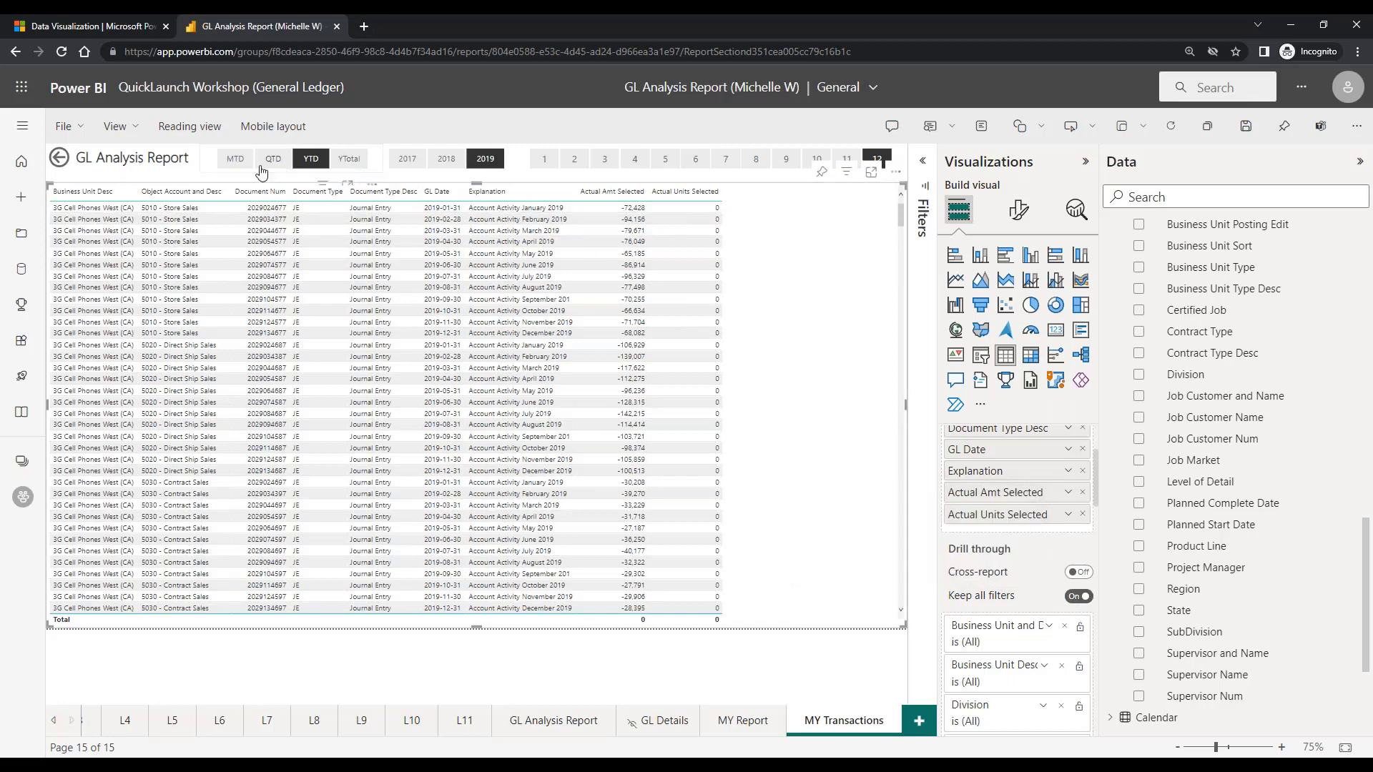
Step: Delete the MTD/QTD/YTD period, year and month slicers, leaving only the transactions table
{"action": "left_click", "coordinate": [211, 169]}
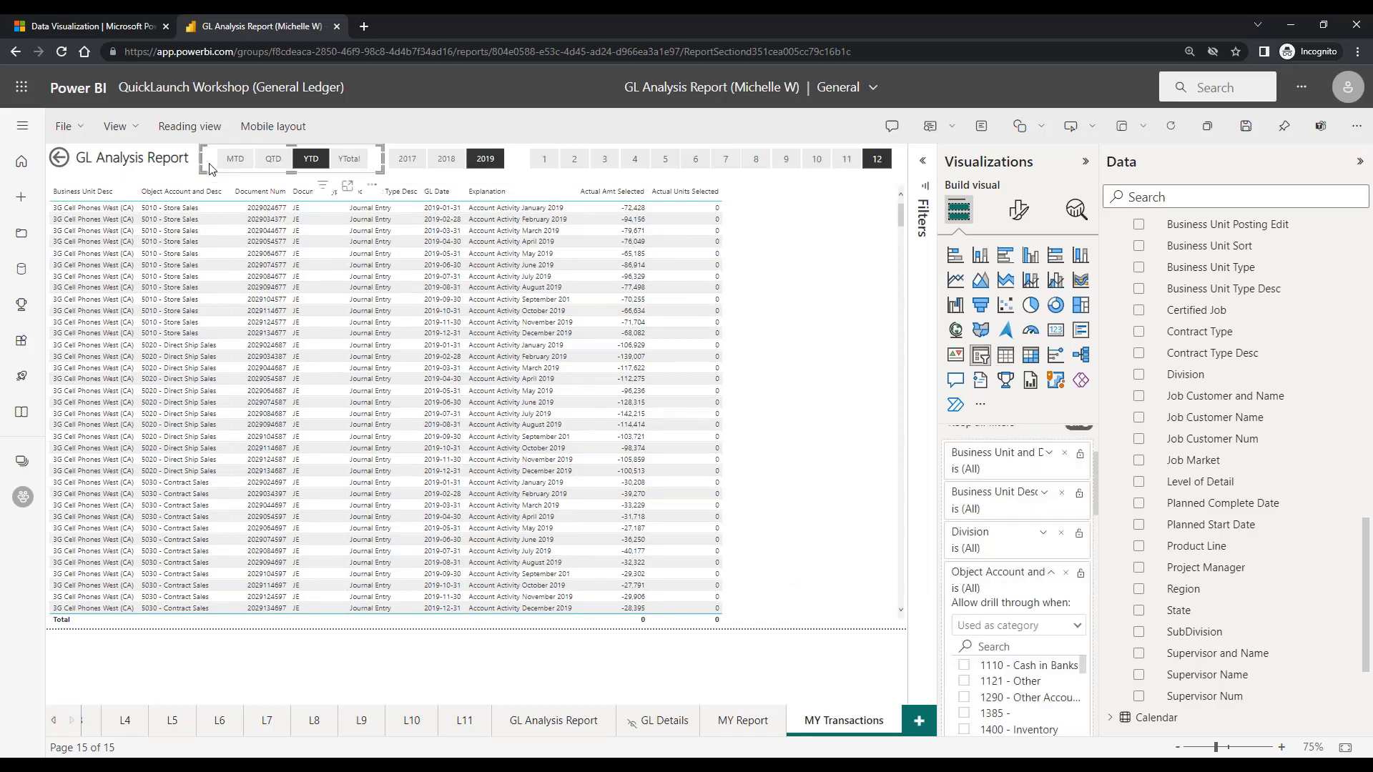
{"action": "key", "text": "Delete"}
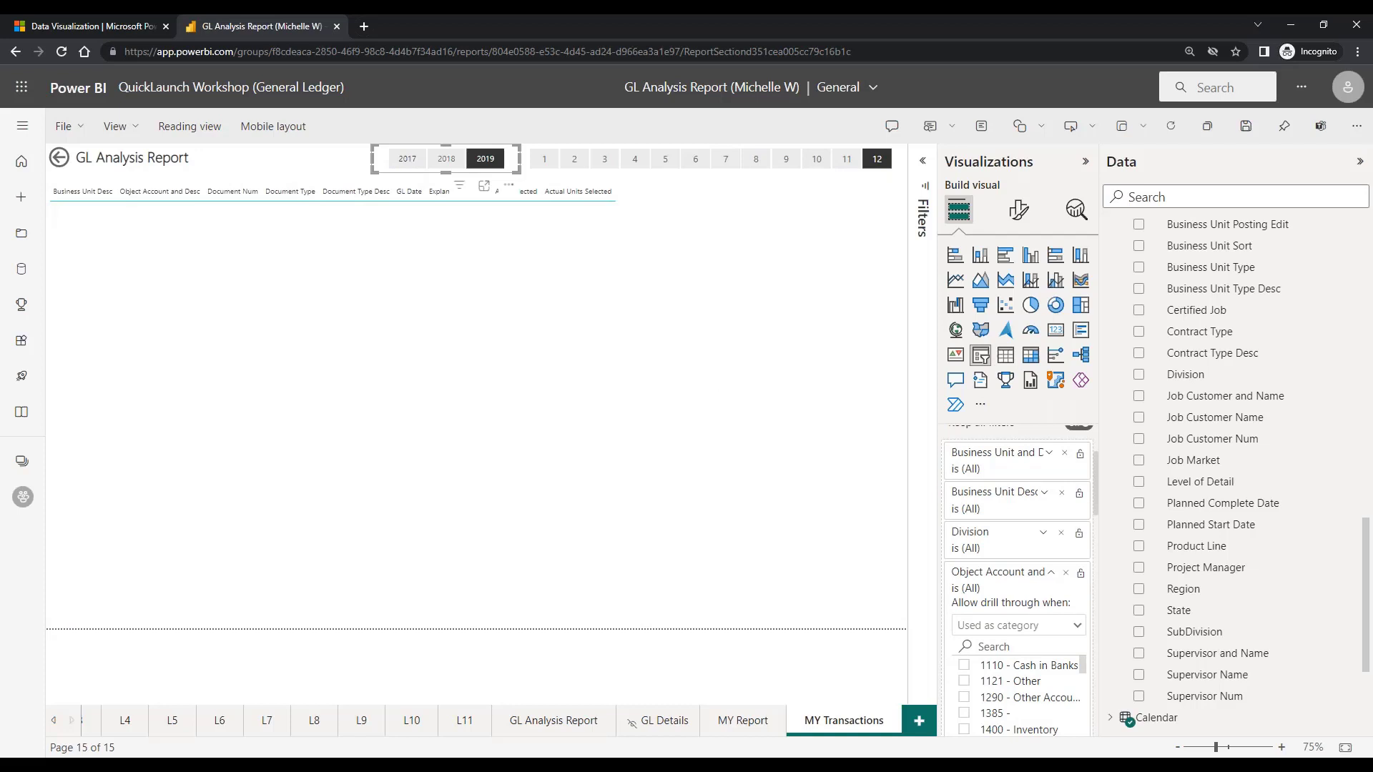
{"action": "key", "text": "Delete"}
{"action": "key", "text": "Delete"}
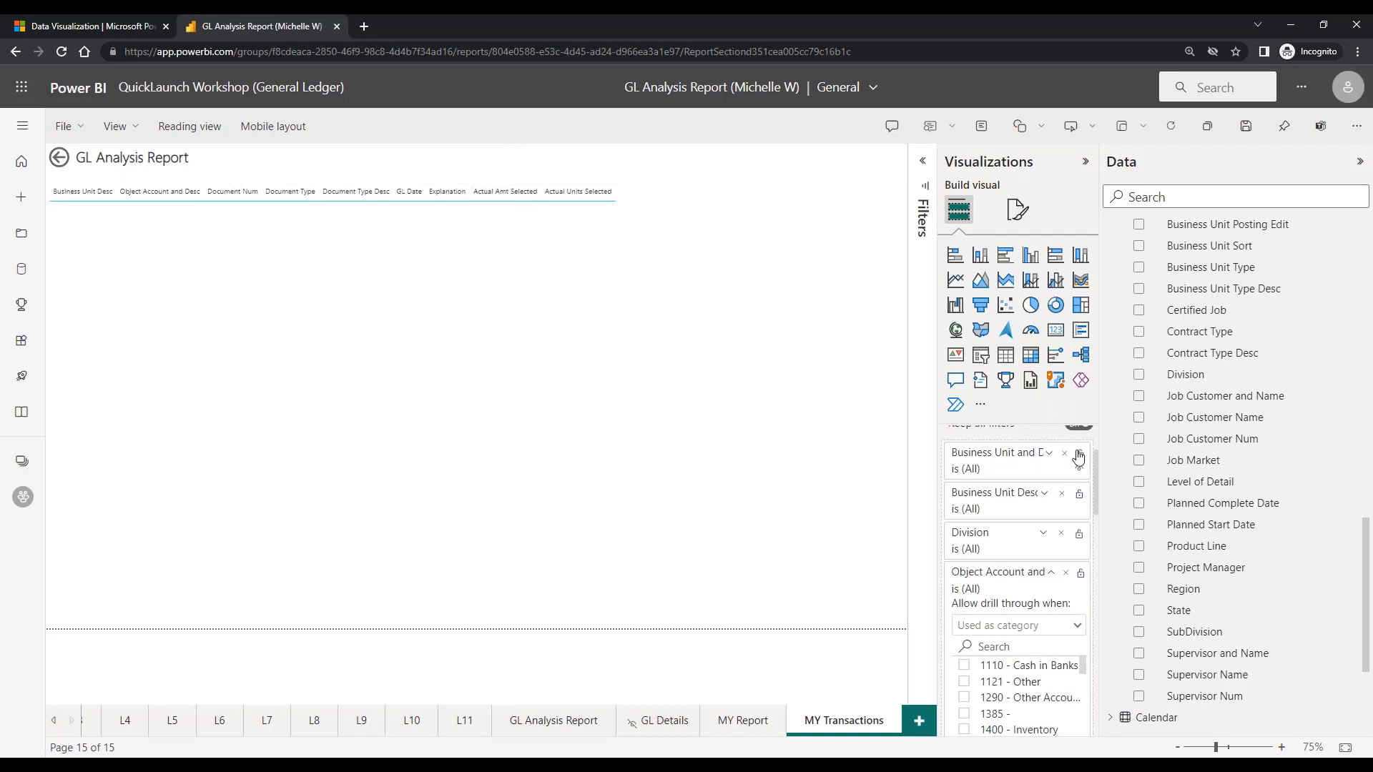
{"action": "left_click_drag", "start_coordinate": [1094, 462], "coordinate": [1096, 440]}
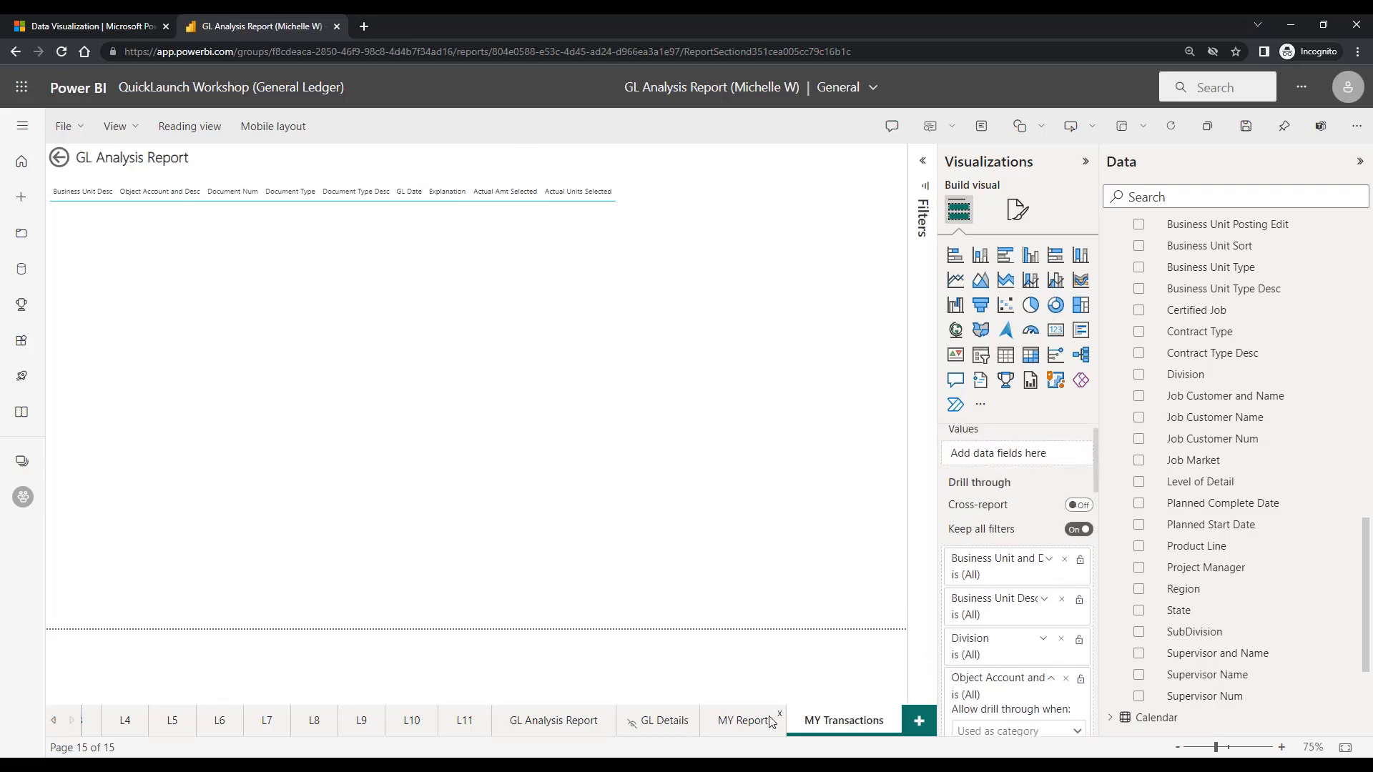
Step: From MY Report, drill the Northeast Administrative Expense bar through to MY Transactions, totalling 599,218
{"action": "left_click", "coordinate": [744, 725]}
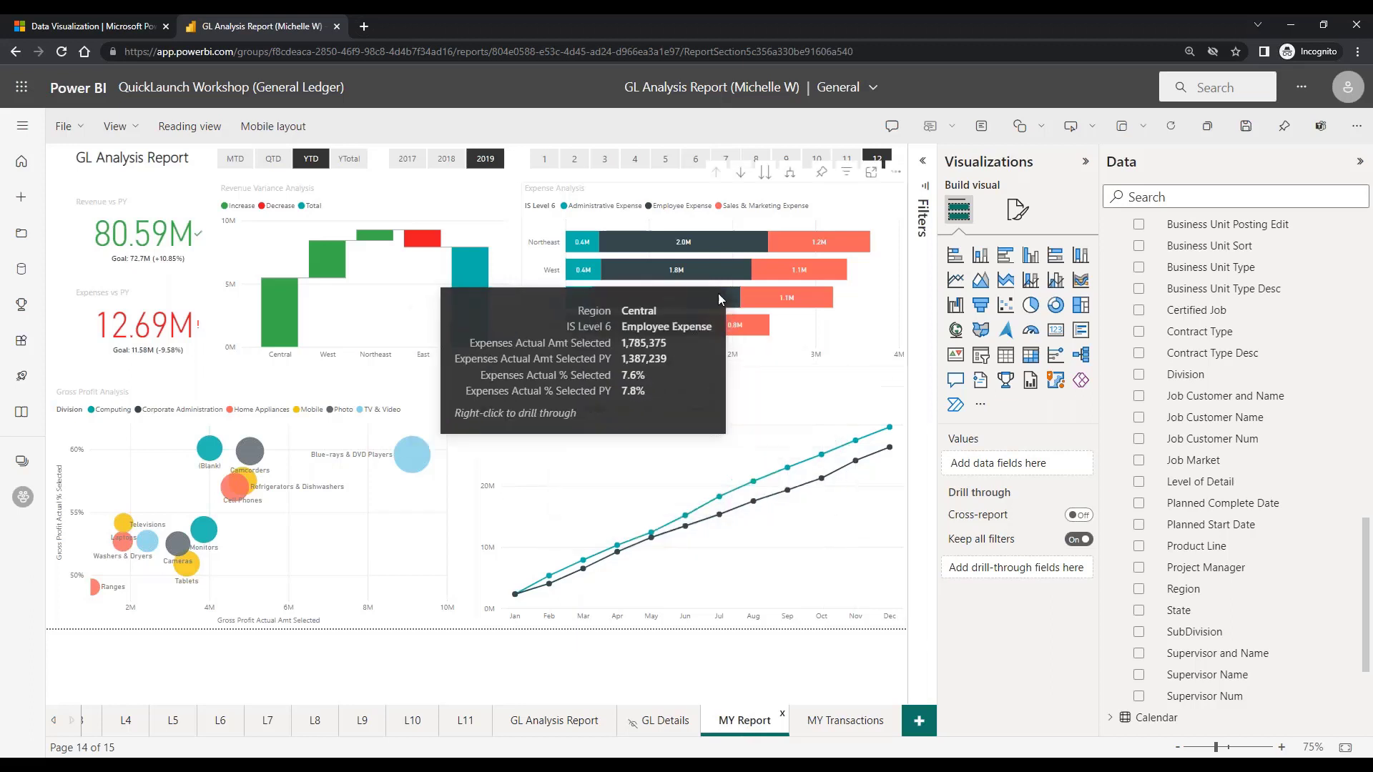
{"action": "mouse_move", "coordinate": [583, 245]}
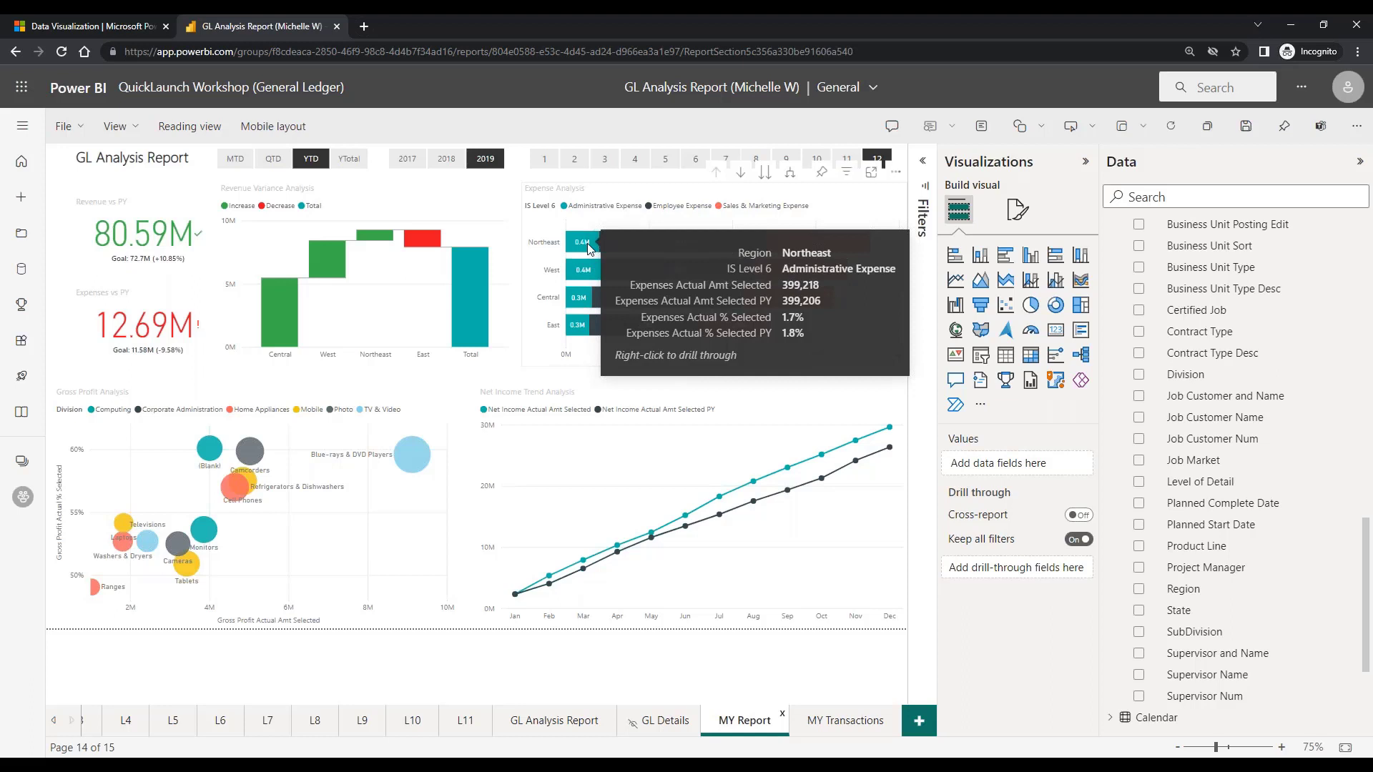
{"action": "right_click", "coordinate": [590, 249]}
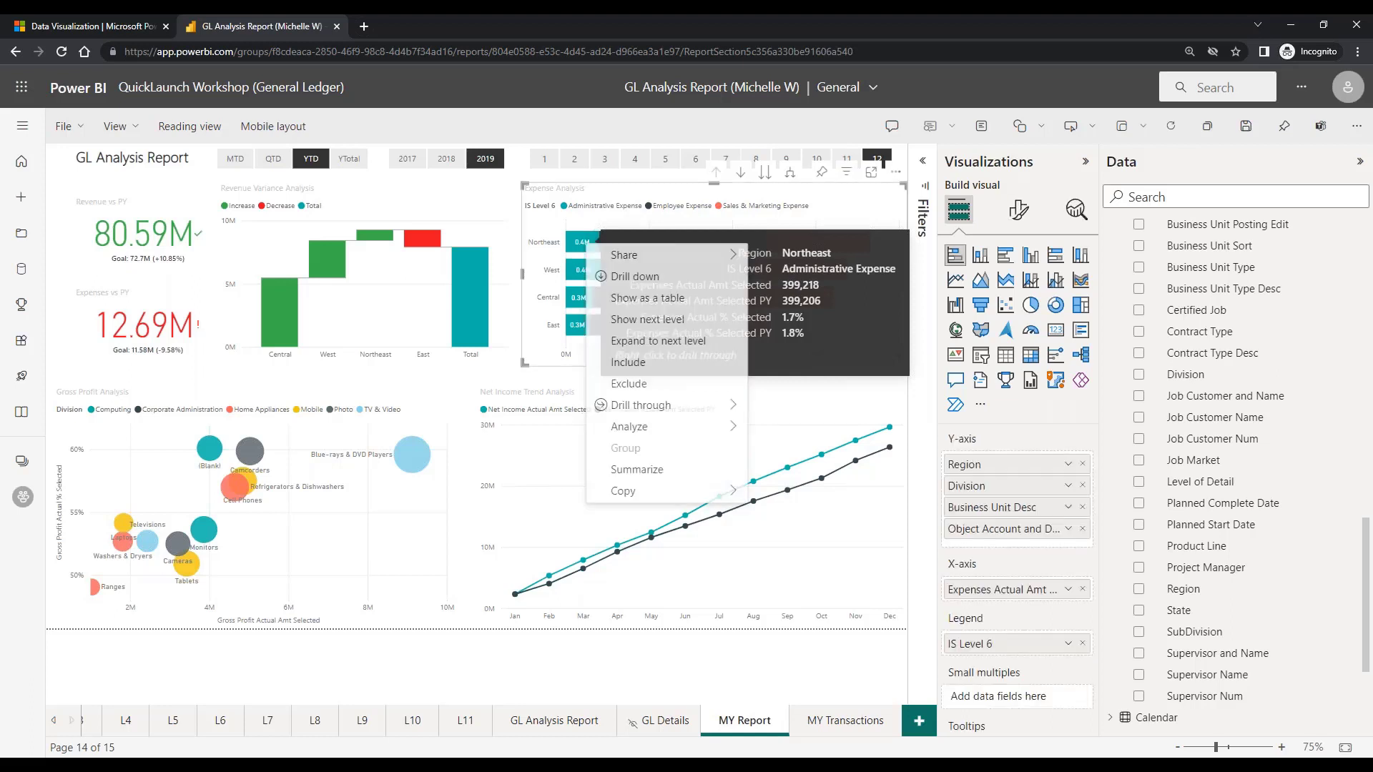
{"action": "mouse_move", "coordinate": [628, 407]}
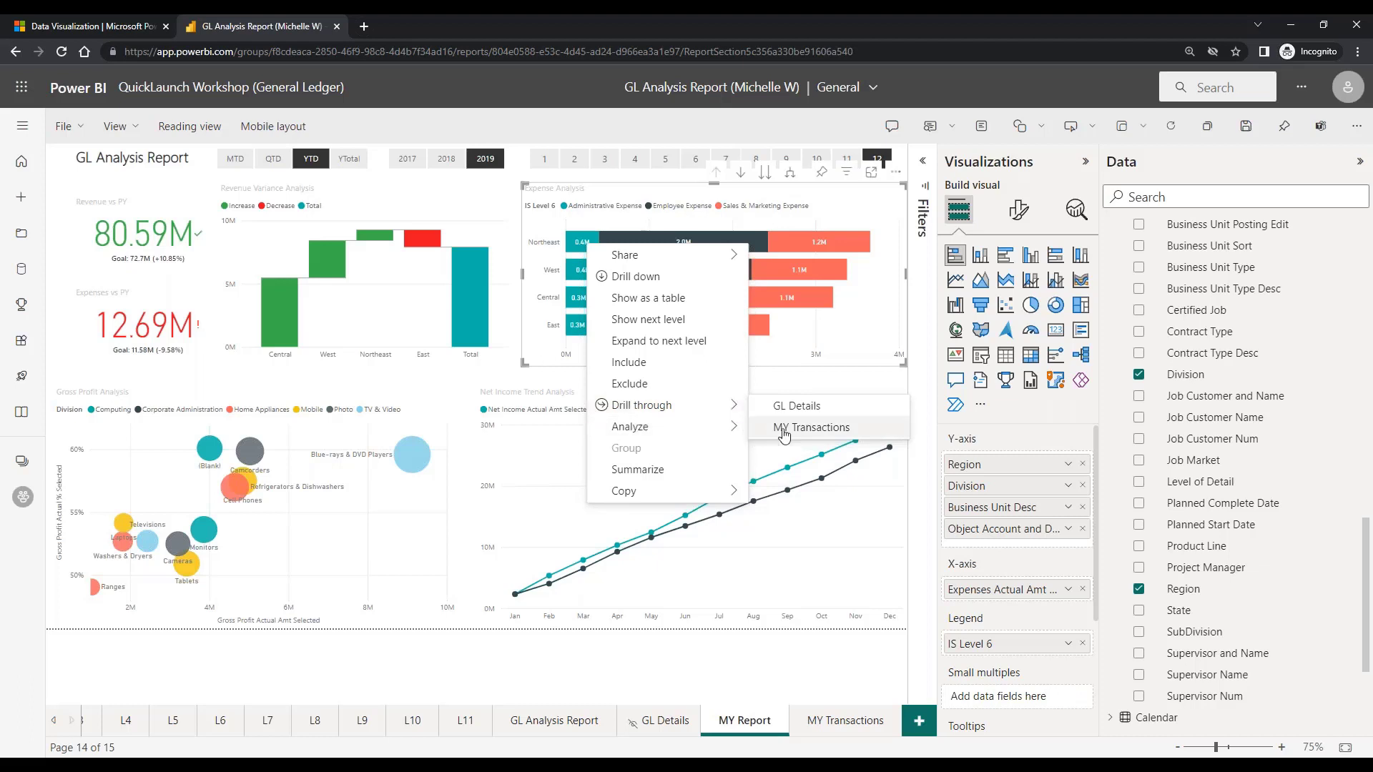
{"action": "left_click", "coordinate": [811, 426]}
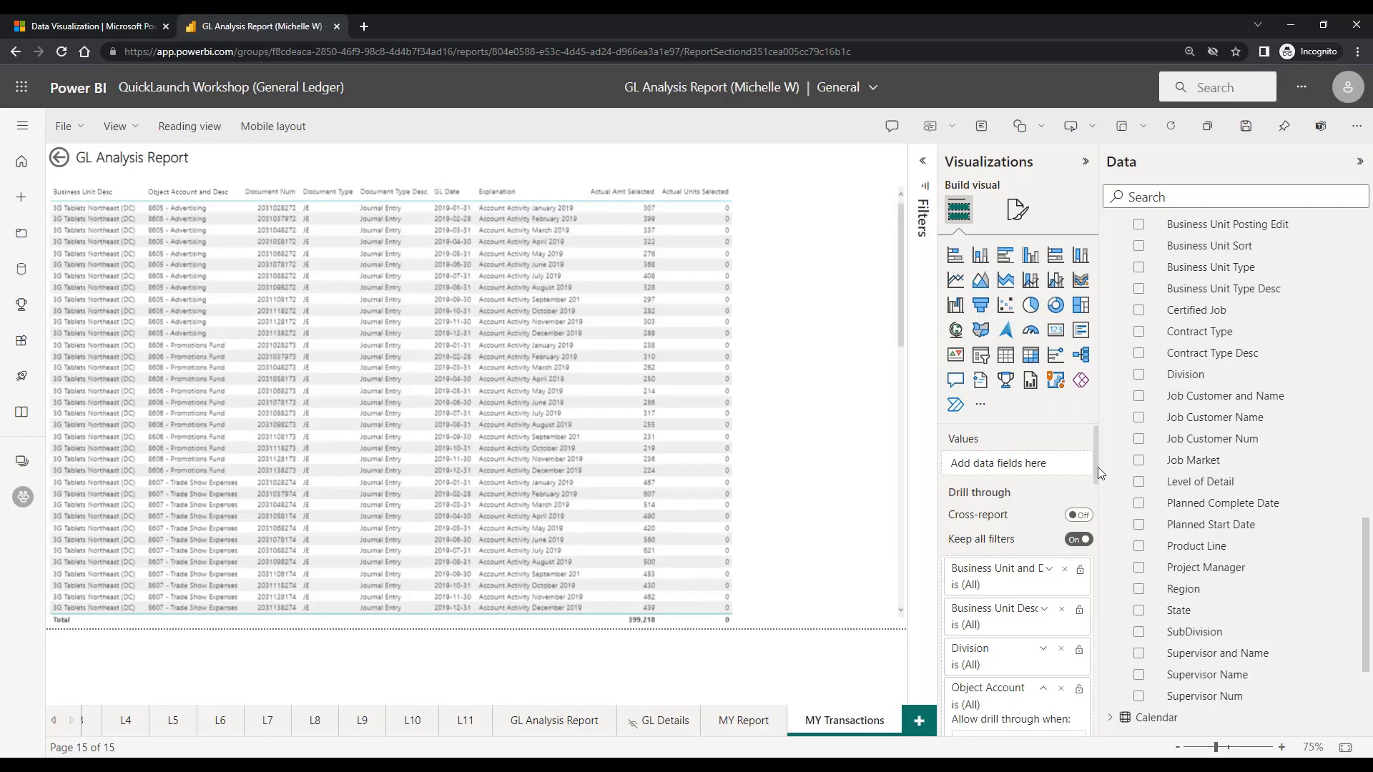
Step: Collapse the Object Account, Region Northeast and SubDivision drill-through filter cards, then return to MY Report
{"action": "scroll", "coordinate": [1097, 466], "scroll_direction": "down", "scroll_amount": 2}
{"action": "left_click", "coordinate": [1044, 527]}
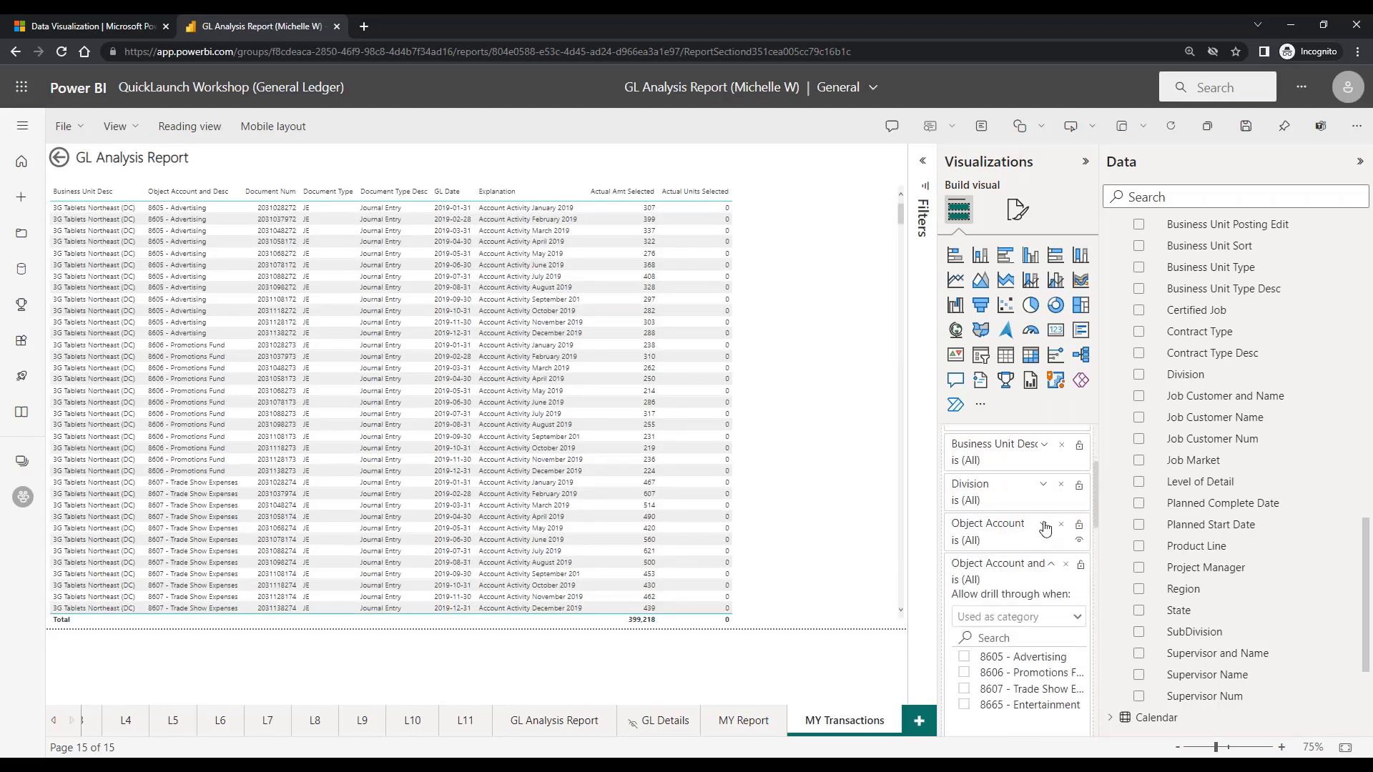
{"action": "left_click", "coordinate": [1051, 567]}
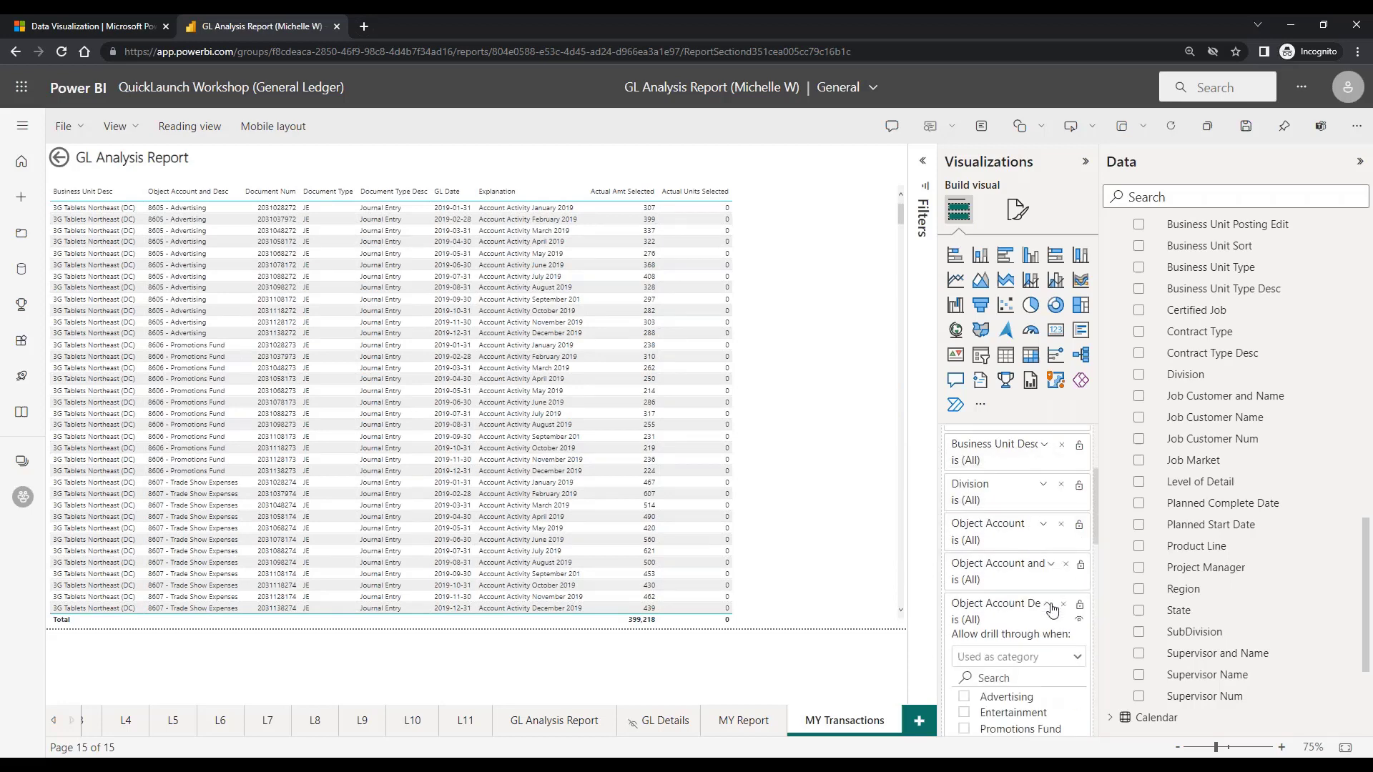
{"action": "left_click", "coordinate": [1048, 606]}
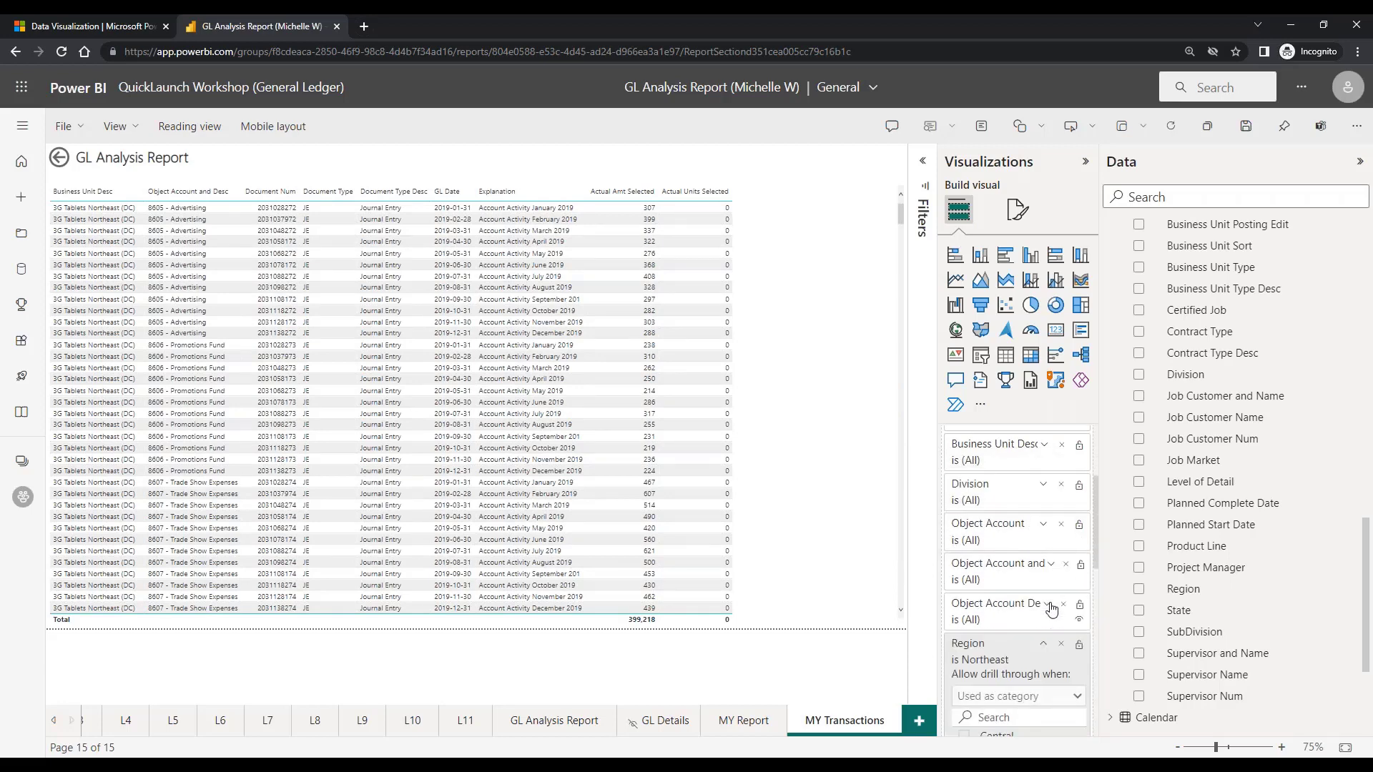
{"action": "left_click", "coordinate": [1046, 645]}
{"action": "scroll", "coordinate": [1097, 565], "scroll_direction": "down", "scroll_amount": 3}
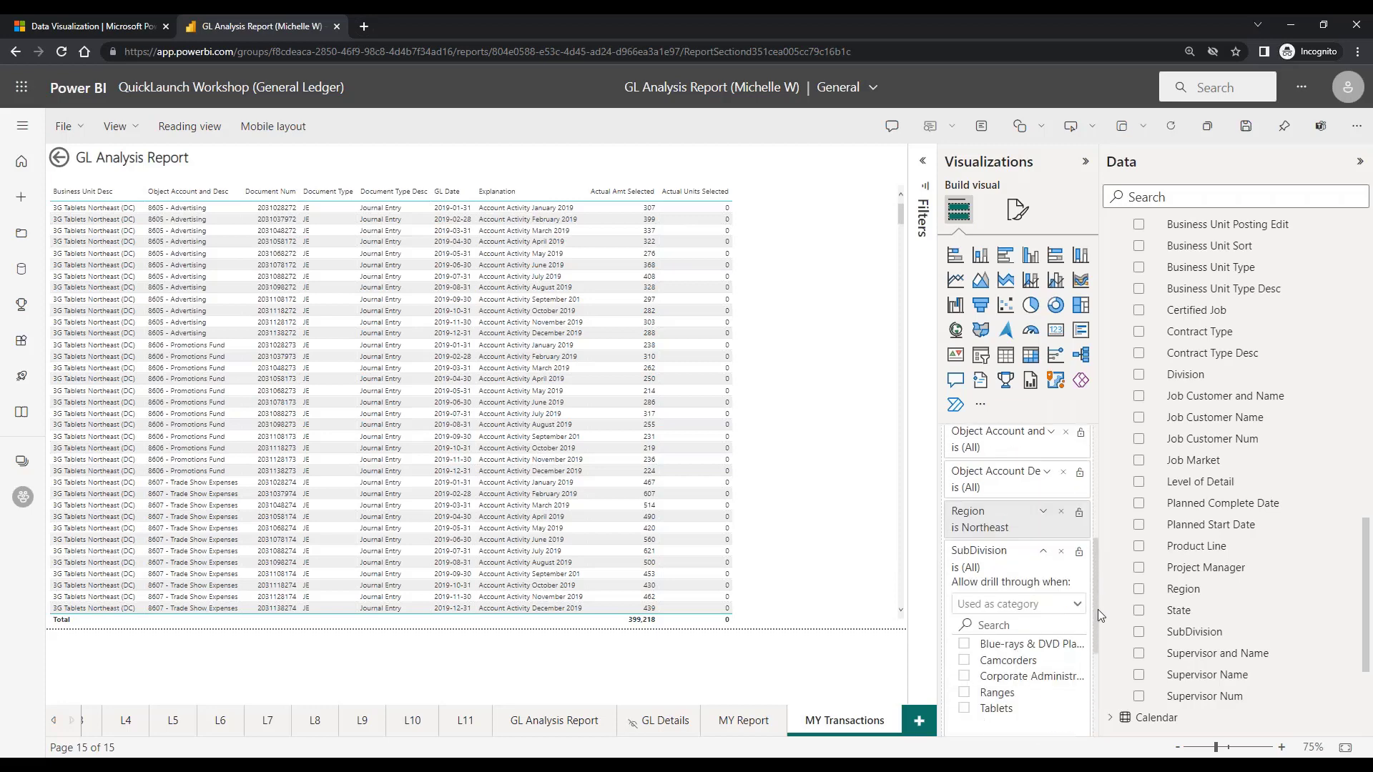
{"action": "scroll", "coordinate": [1058, 544], "scroll_direction": "down", "scroll_amount": 2}
{"action": "left_click", "coordinate": [1043, 514]}
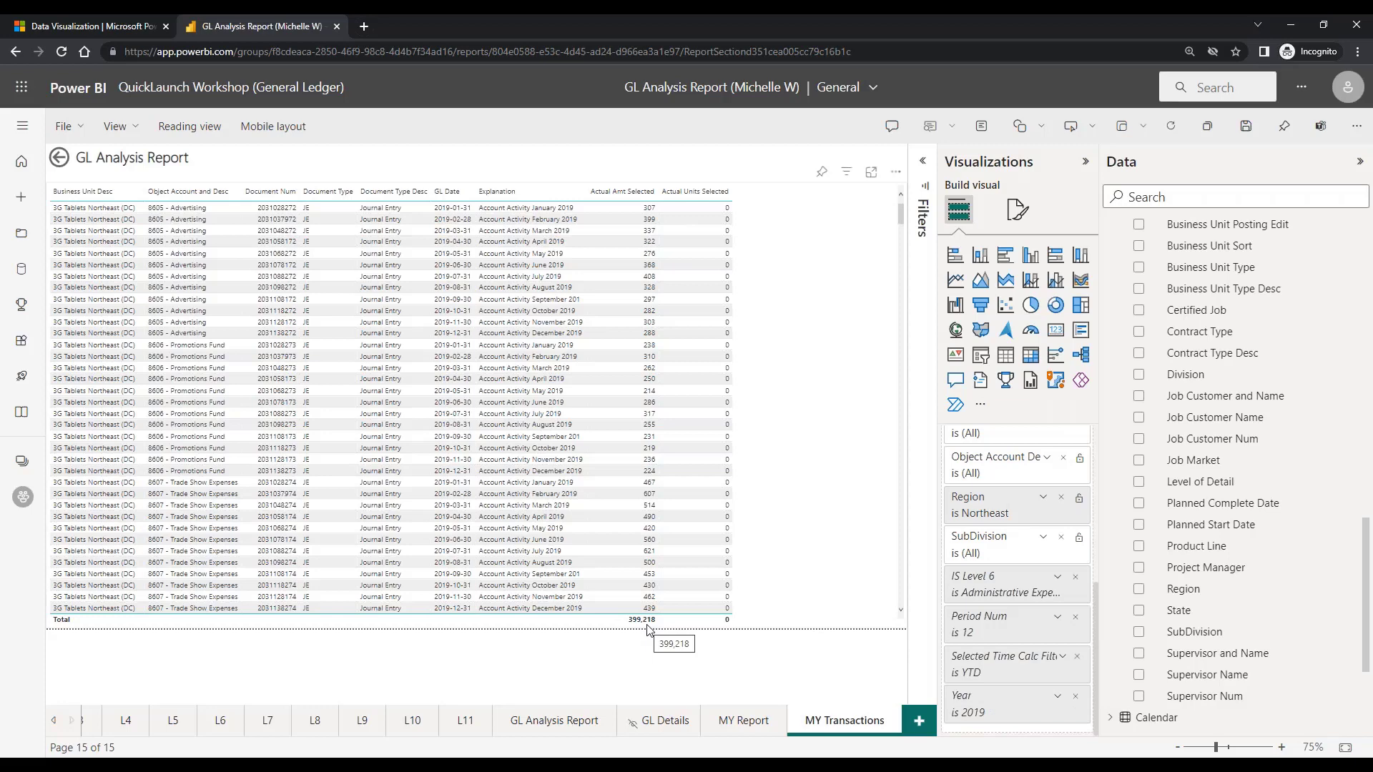
{"action": "left_click", "coordinate": [741, 724]}
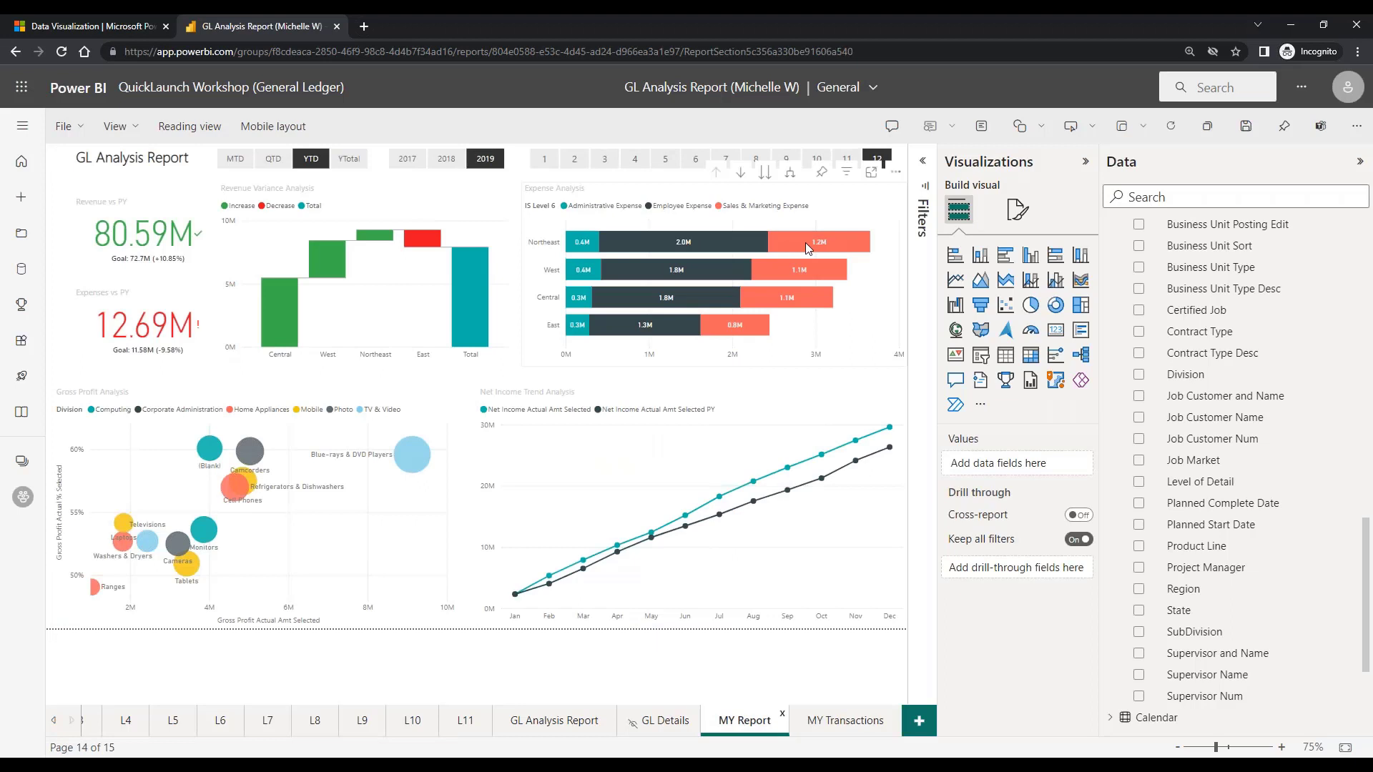
Step: Drill the Northeast Sales & Marketing Expense bar through to MY Transactions, listing rows totalling 1,224,821
{"action": "mouse_move", "coordinate": [805, 243]}
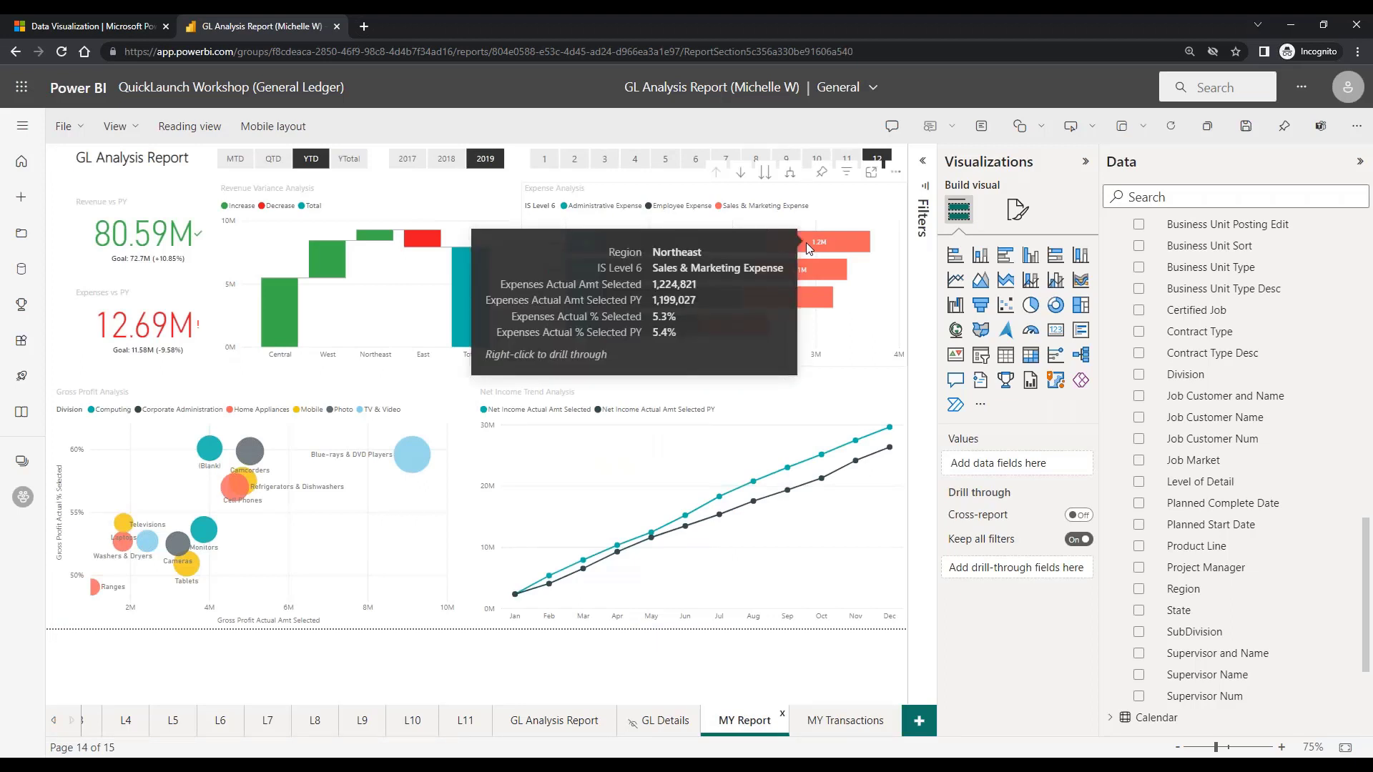
{"action": "right_click", "coordinate": [806, 242]}
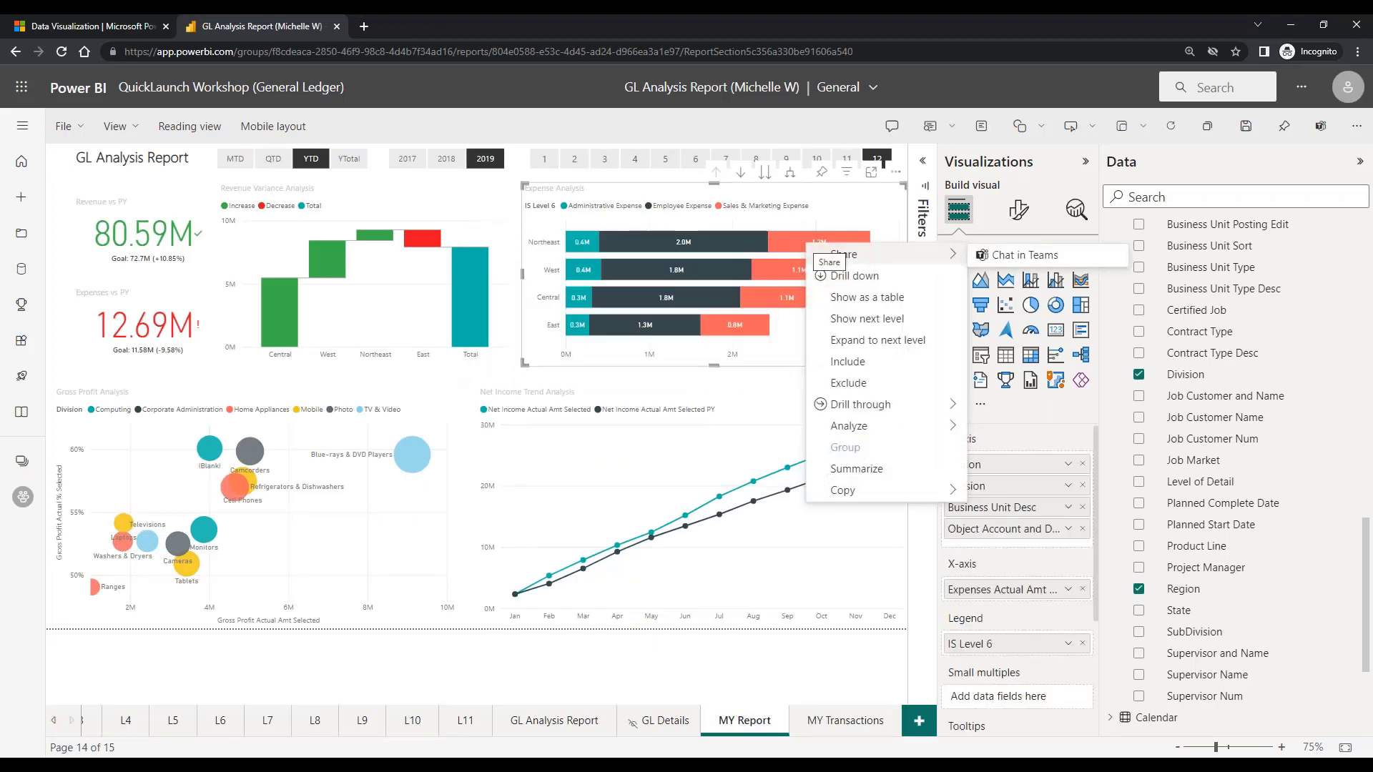
{"action": "mouse_move", "coordinate": [845, 409]}
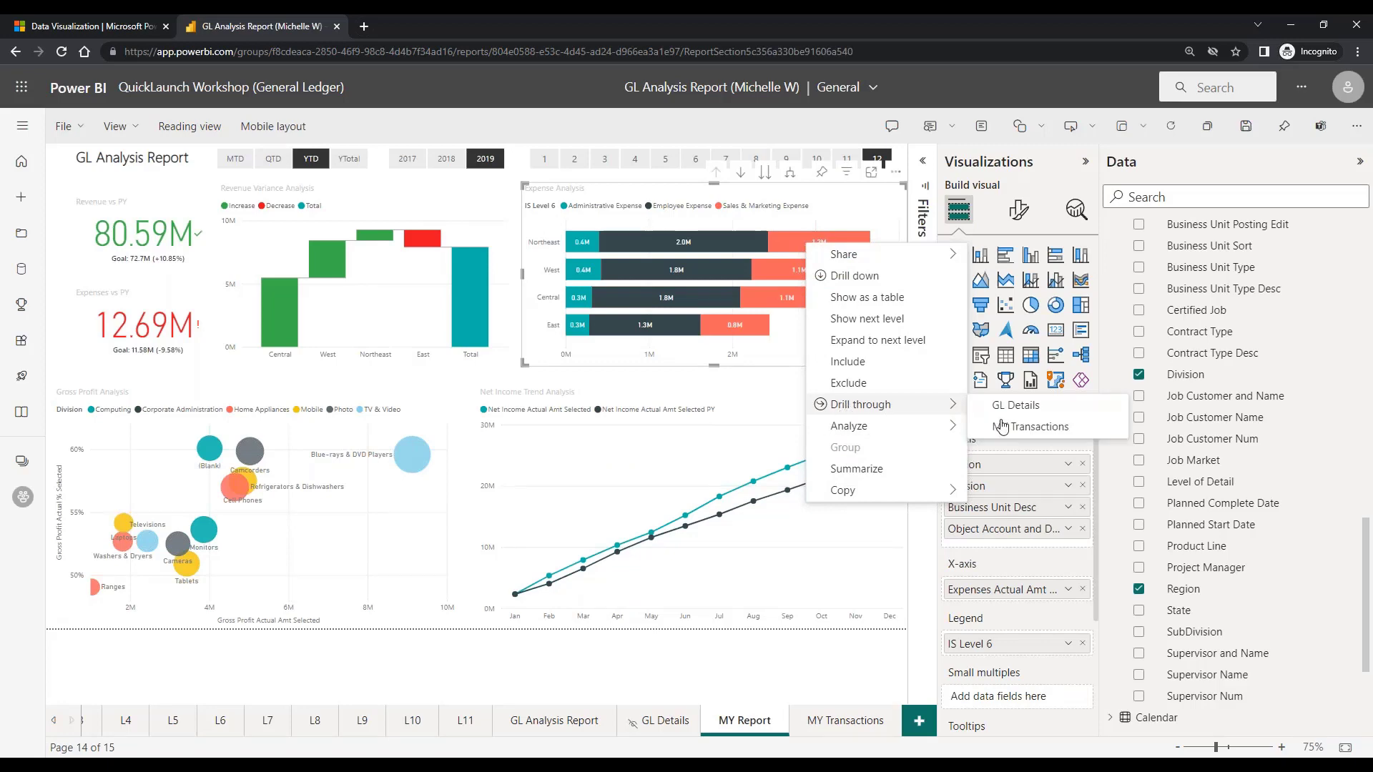
{"action": "left_click", "coordinate": [1008, 428]}
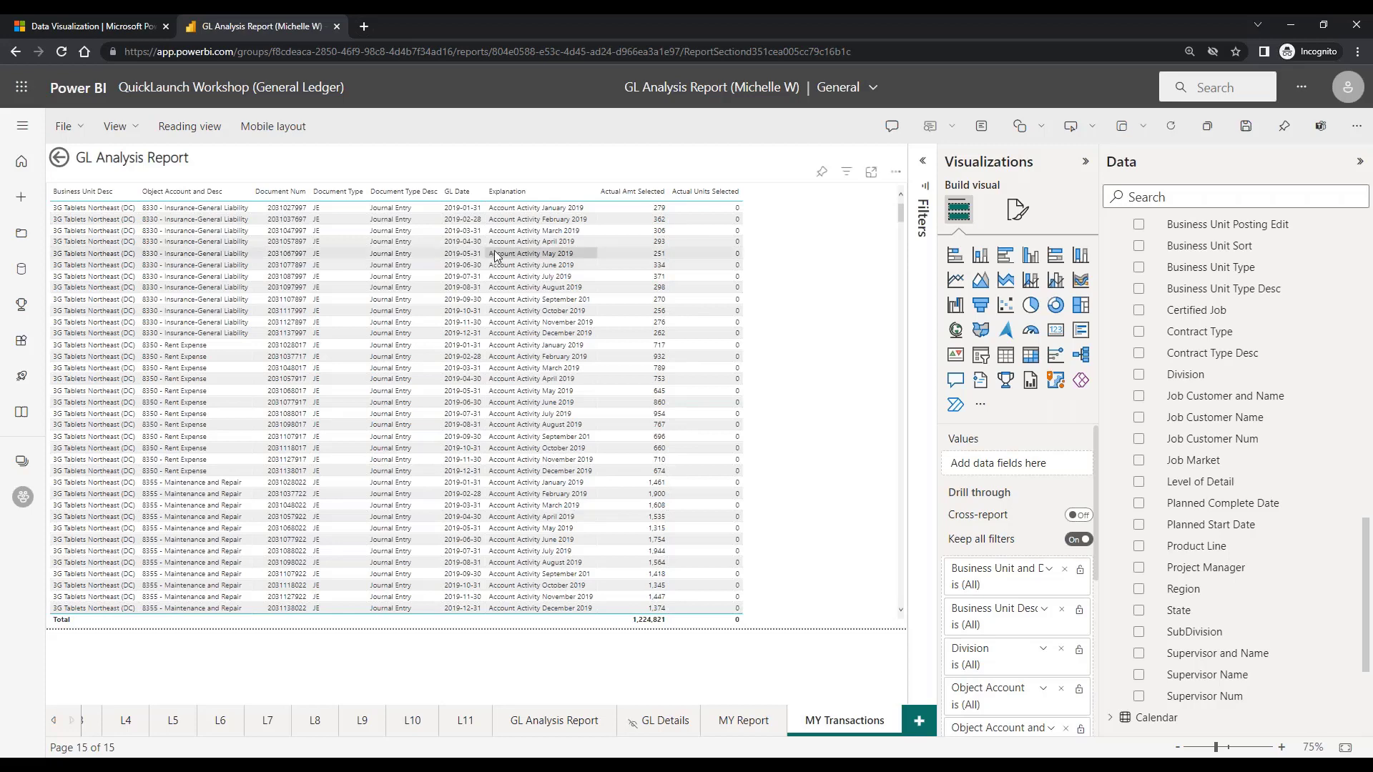
Step: Sort the transactions table by GL Date descending, then go back to MY Report
{"action": "left_click", "coordinate": [477, 202]}
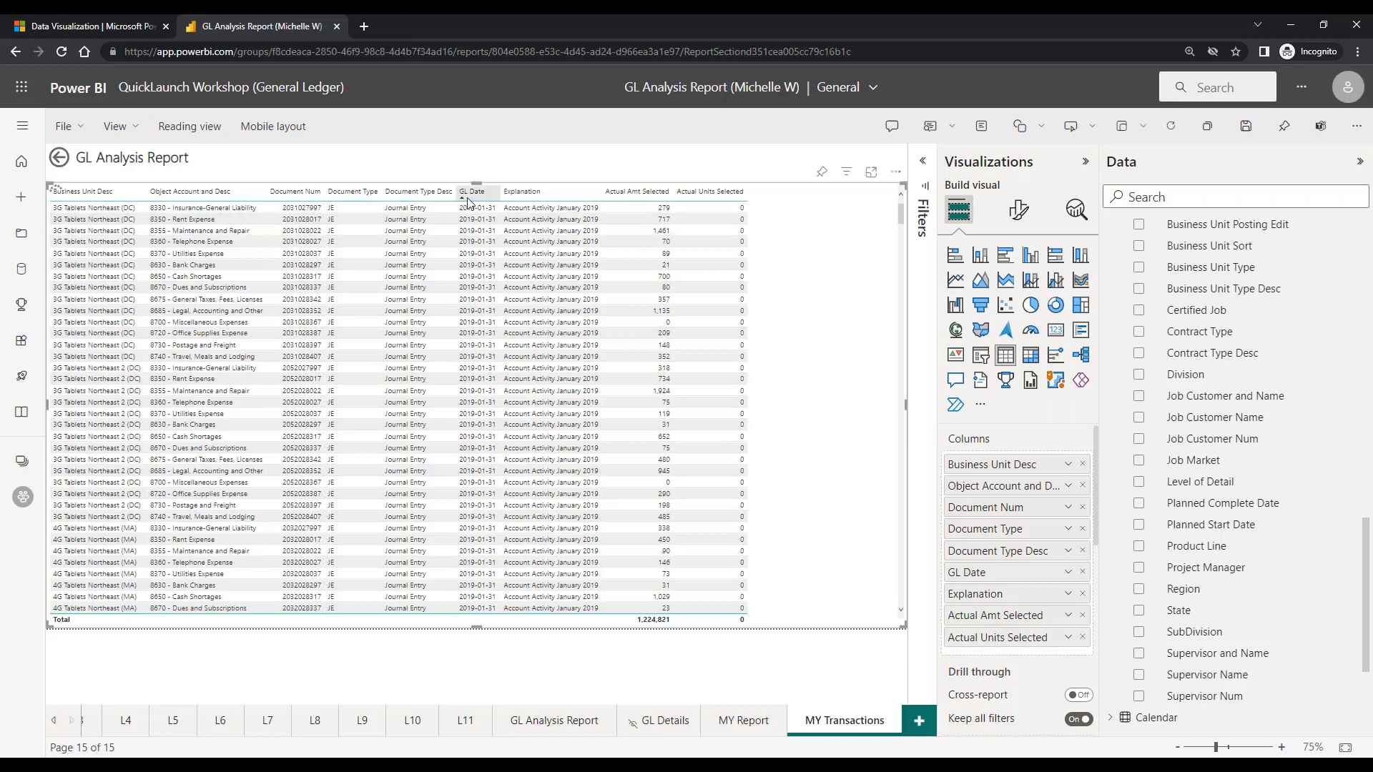
{"action": "left_click", "coordinate": [467, 200]}
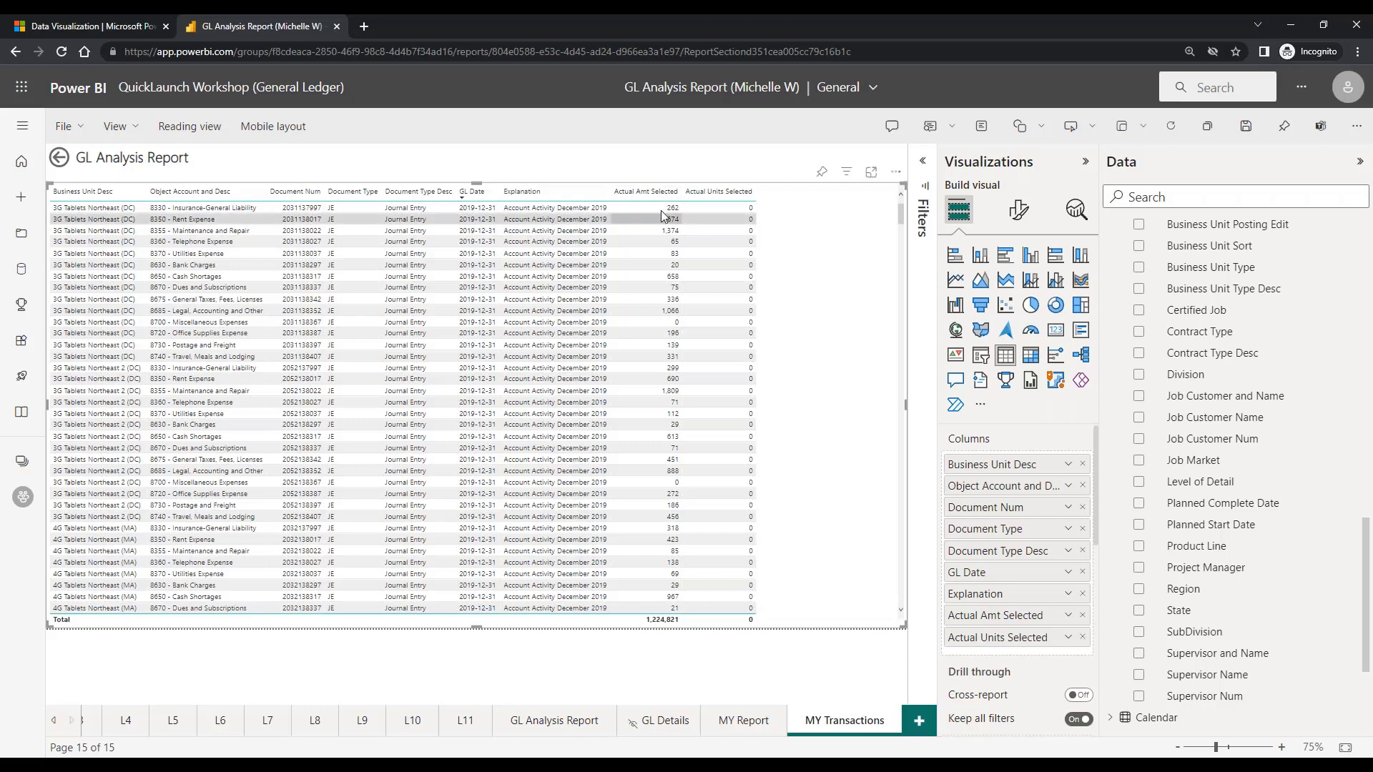
{"action": "left_click", "coordinate": [740, 730]}
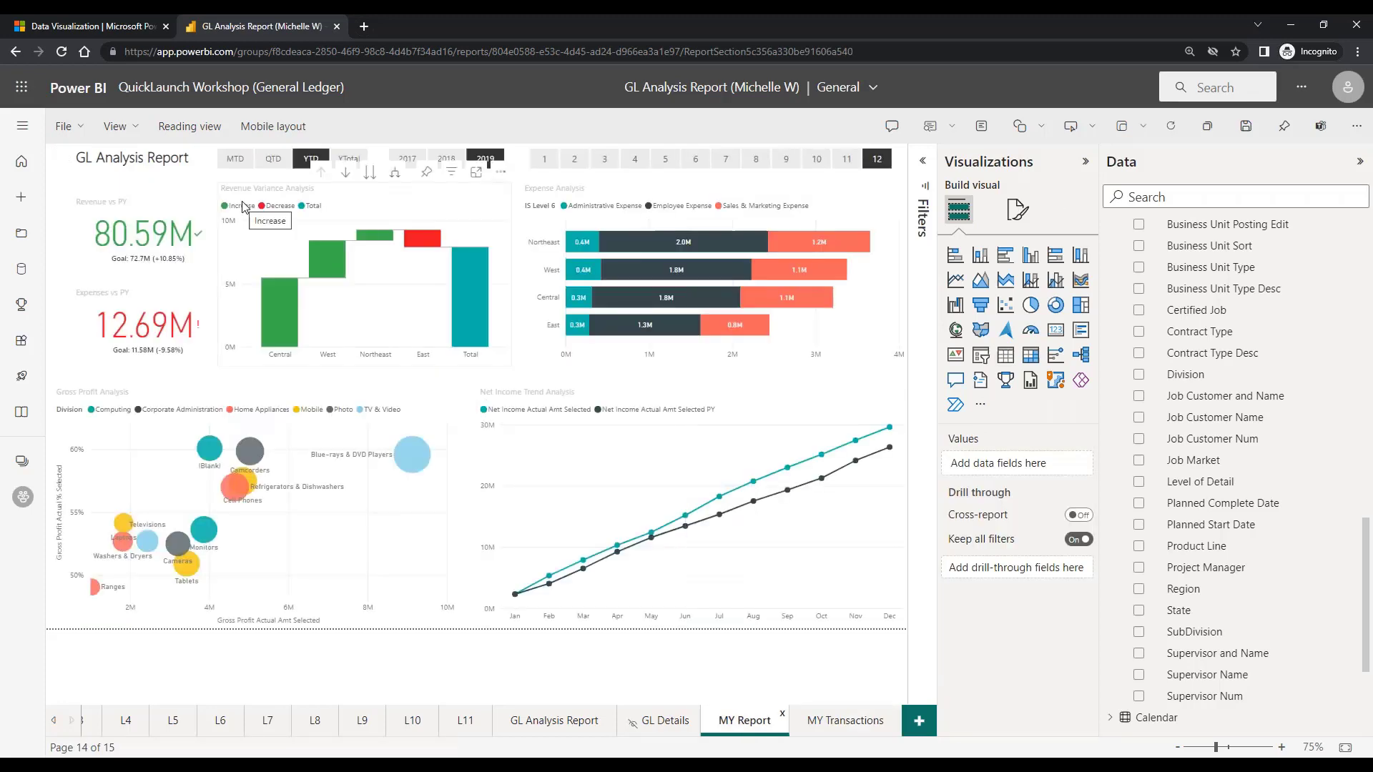
Step: Switch the slicer to MTD and drill the Computing bubble through to MY Transactions, totalling -237,239
{"action": "left_click", "coordinate": [235, 161]}
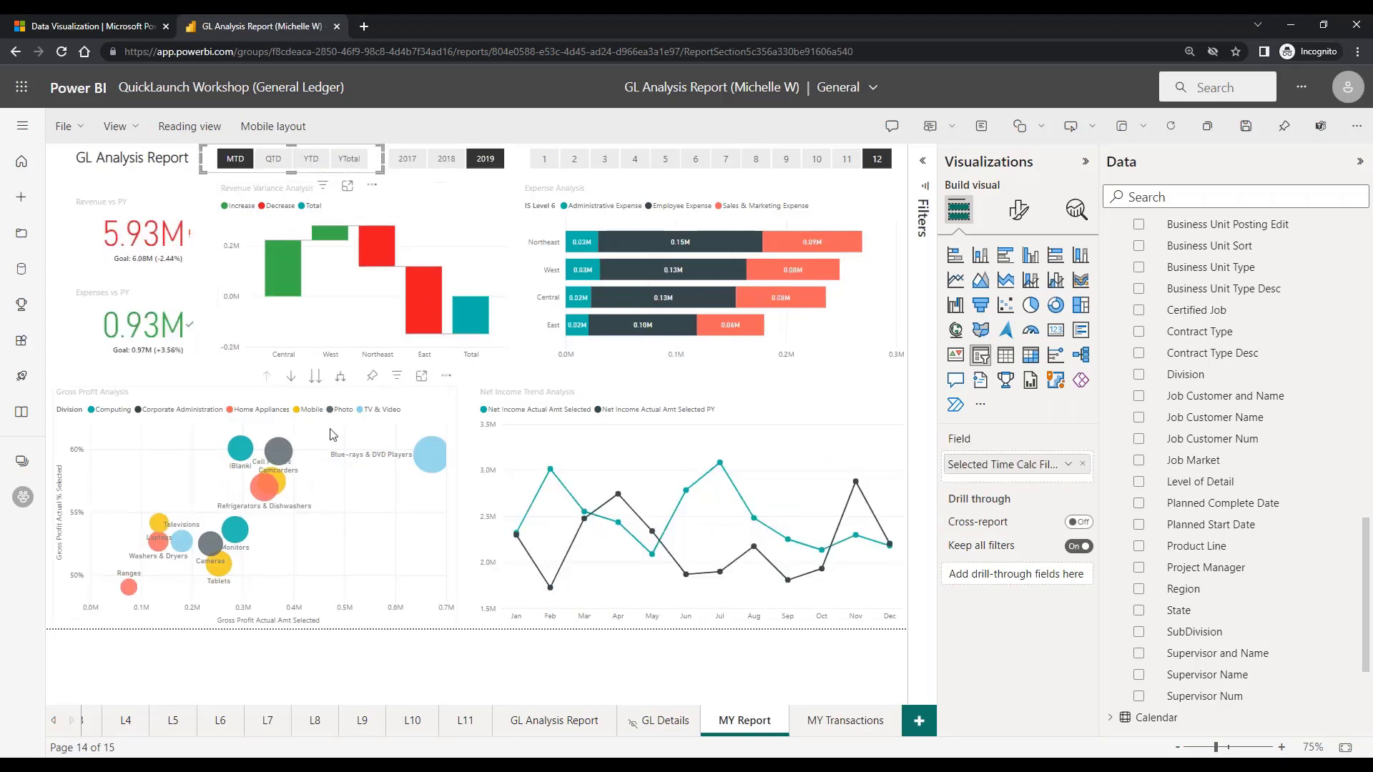
{"action": "right_click", "coordinate": [239, 454]}
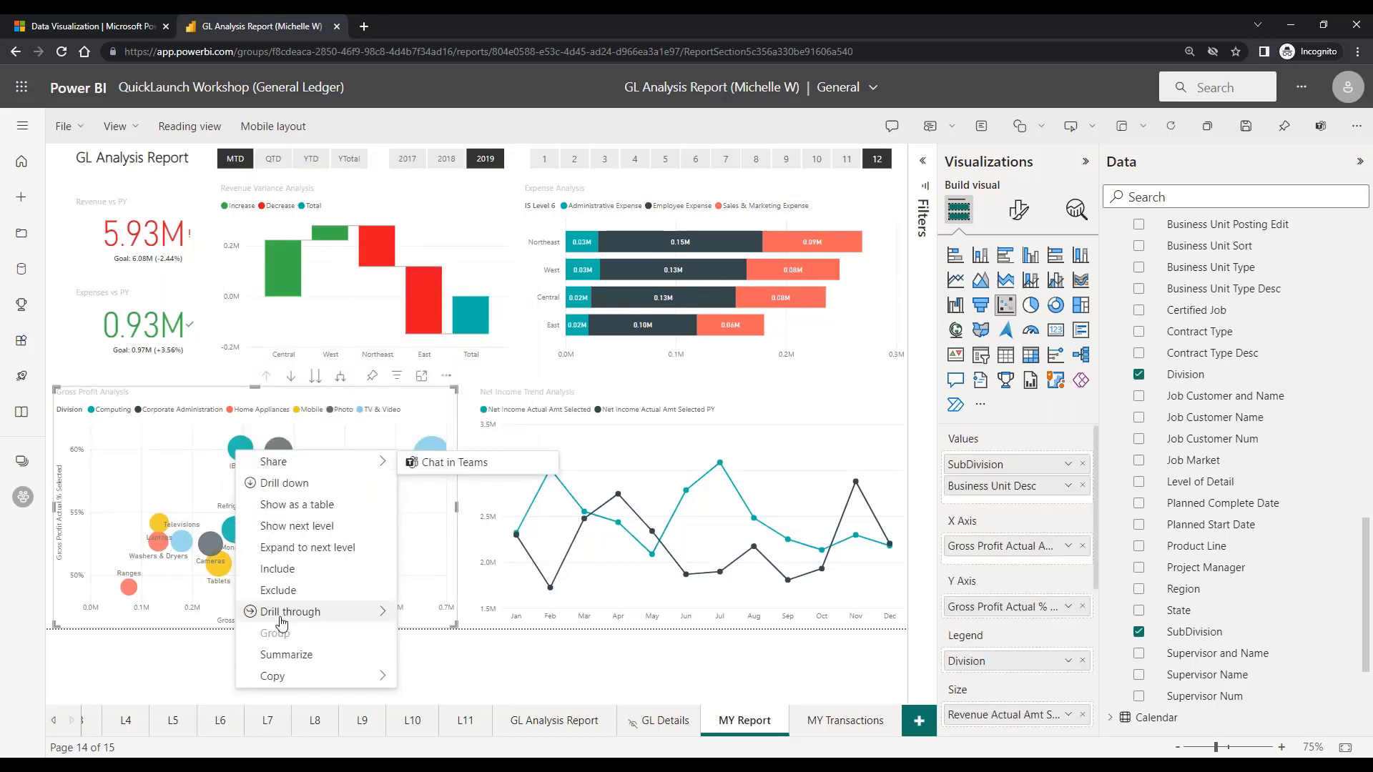
{"action": "mouse_move", "coordinate": [358, 612]}
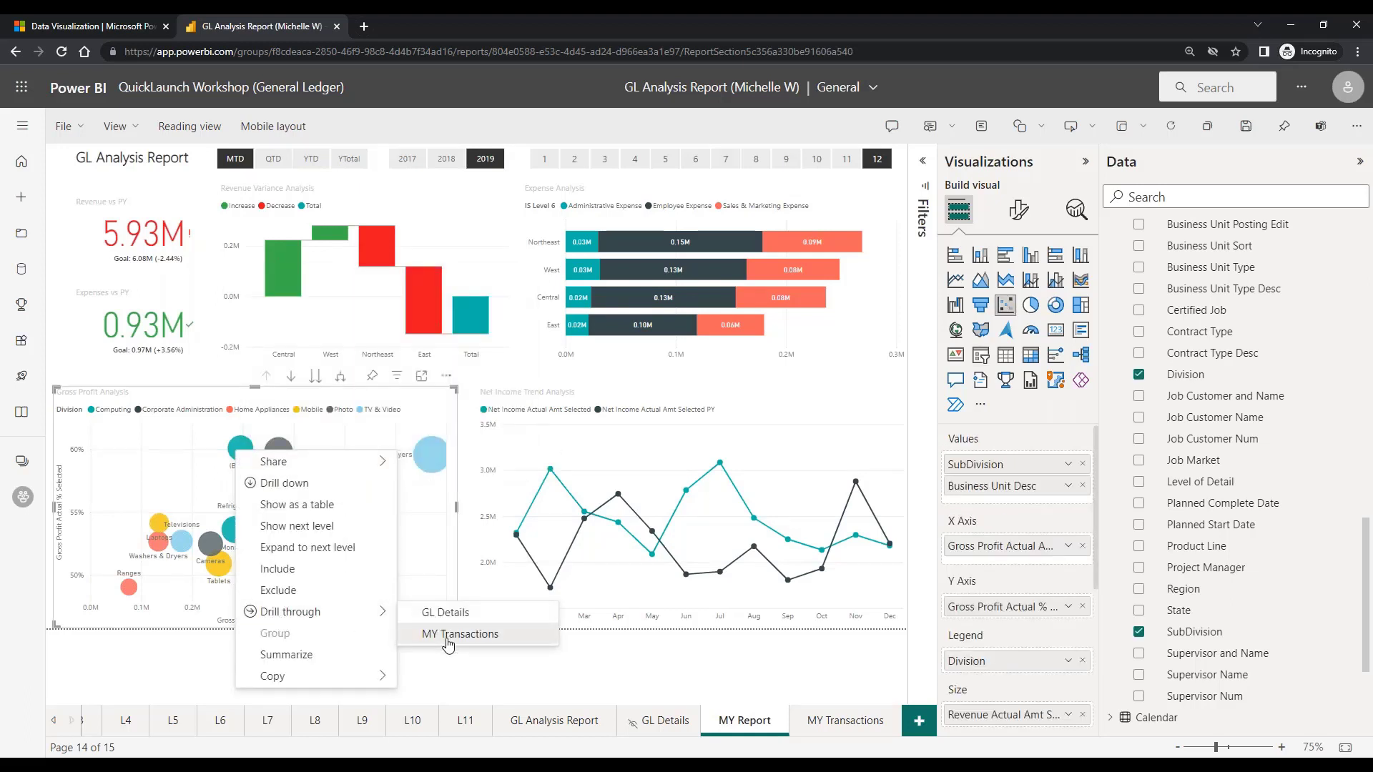
{"action": "left_click", "coordinate": [446, 638]}
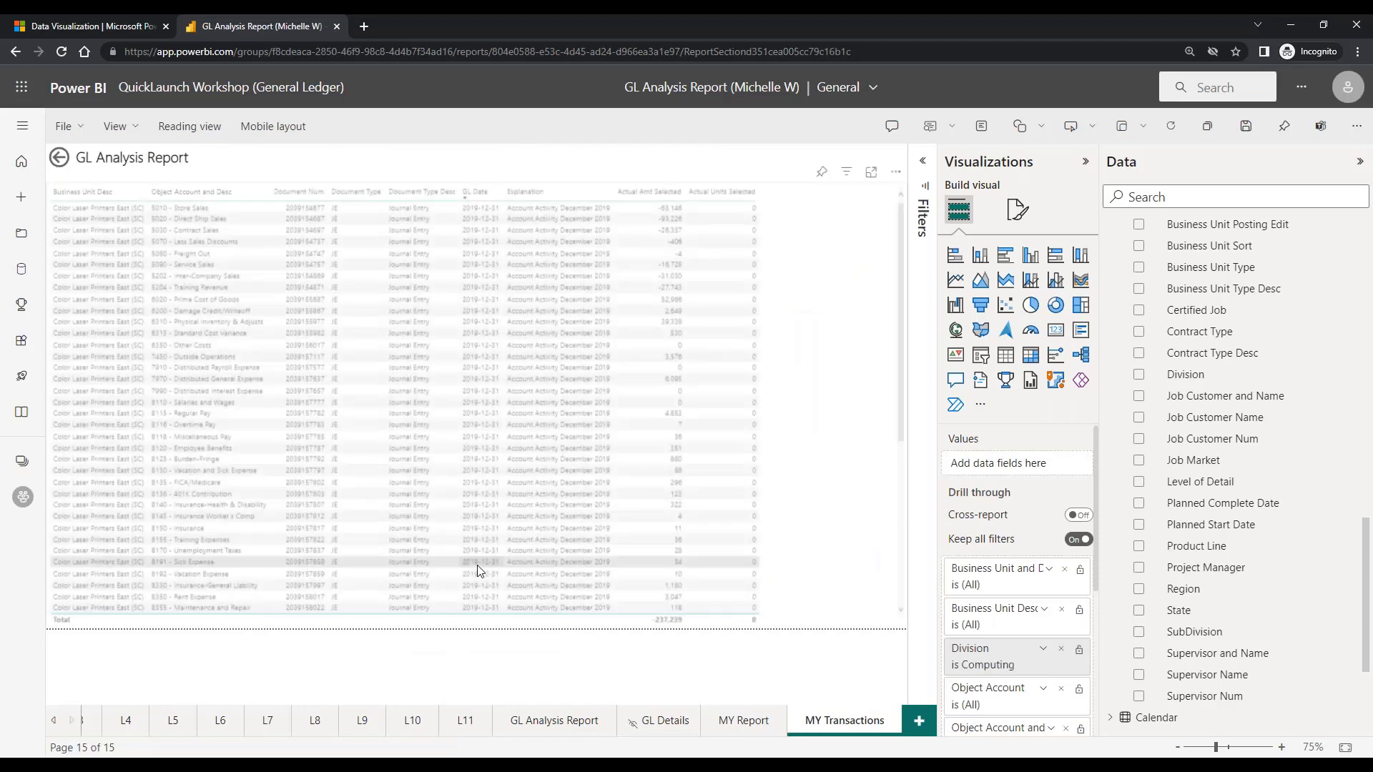
{"action": "left_click", "coordinate": [472, 211]}
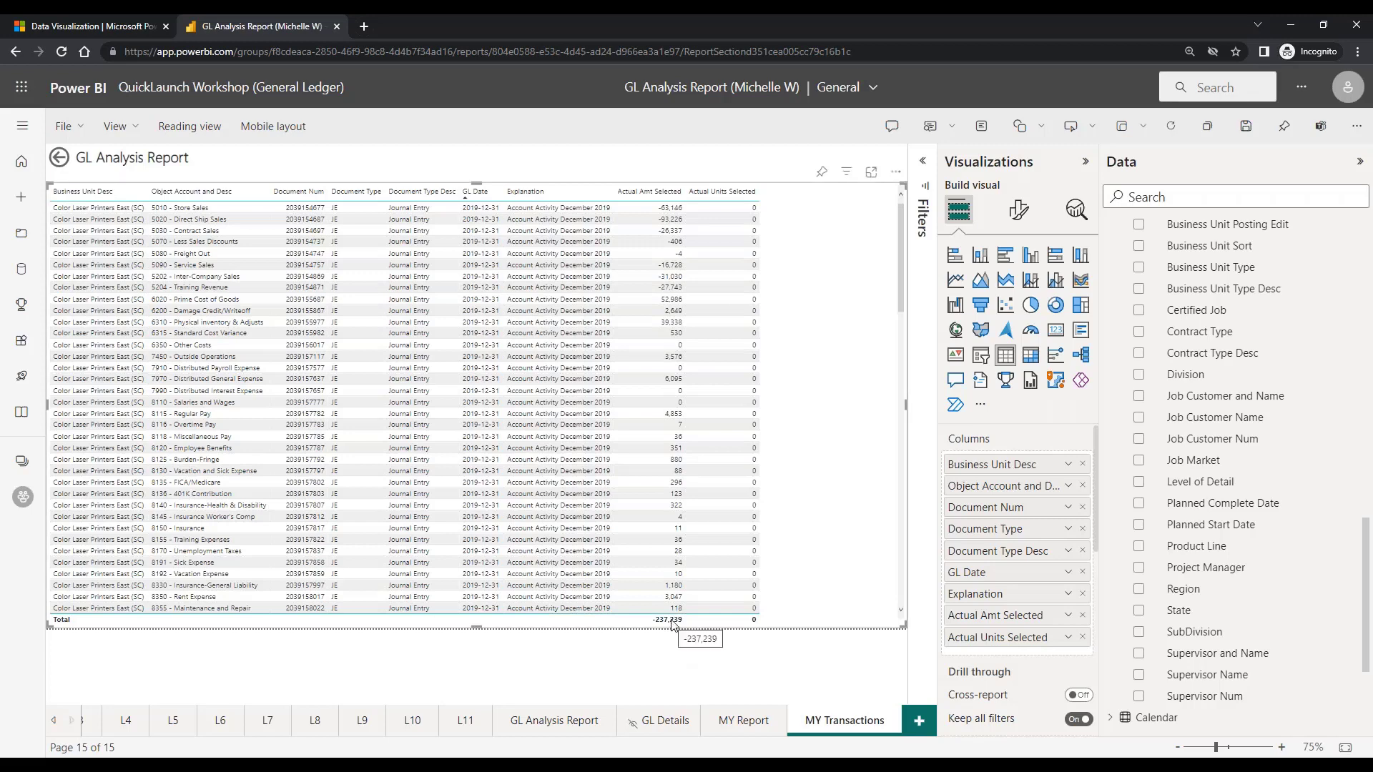
Step: Return to the MY Report page showing MTD figures of 5.93M revenue and 0.93M expenses
{"action": "left_click", "coordinate": [735, 722]}
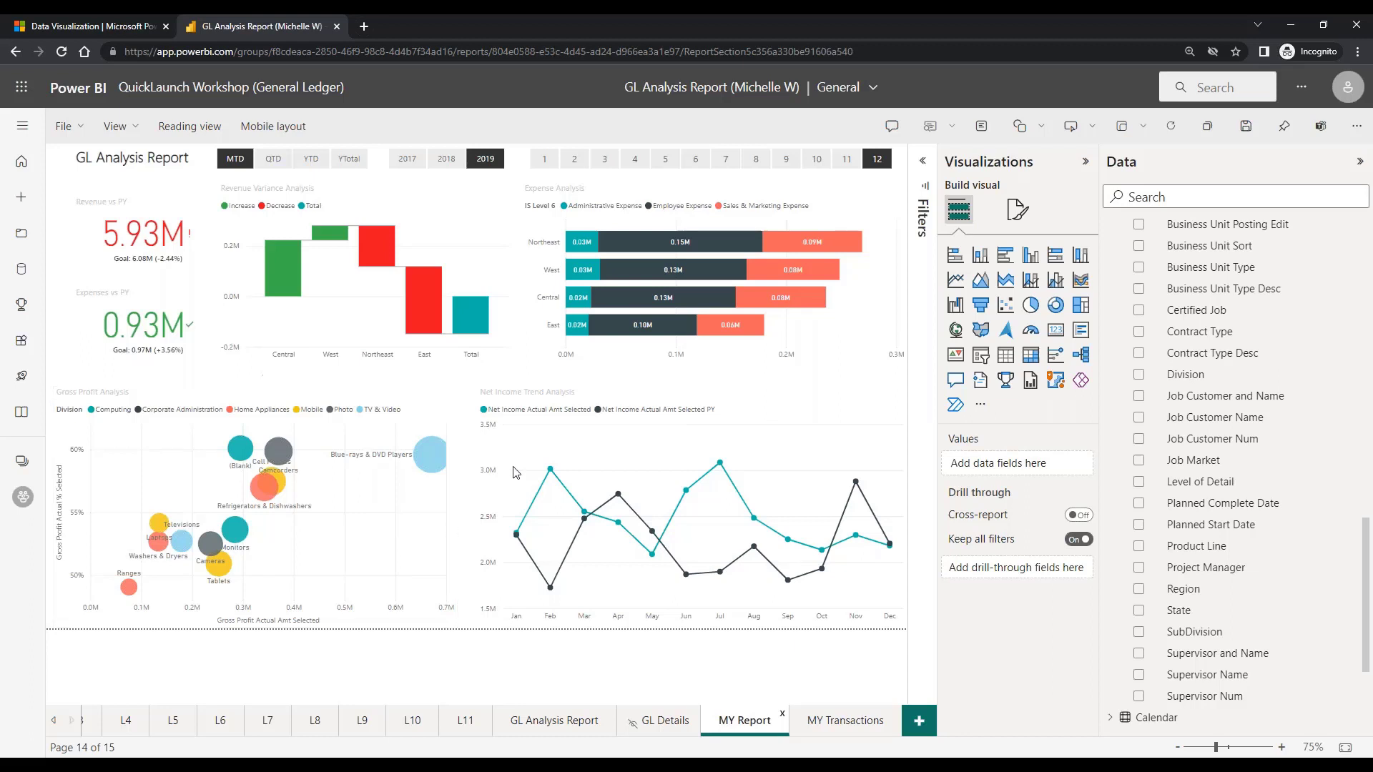
{"action": "mouse_move", "coordinate": [514, 454]}
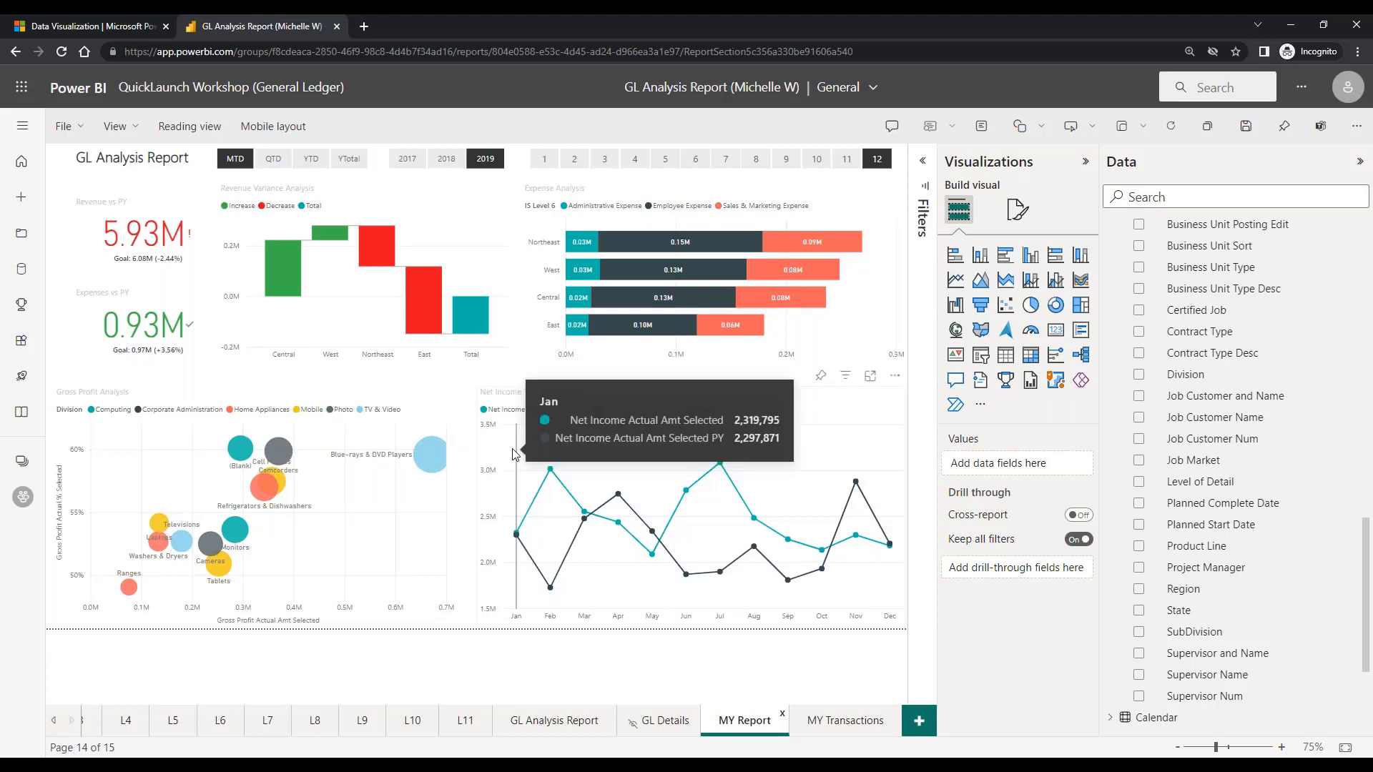